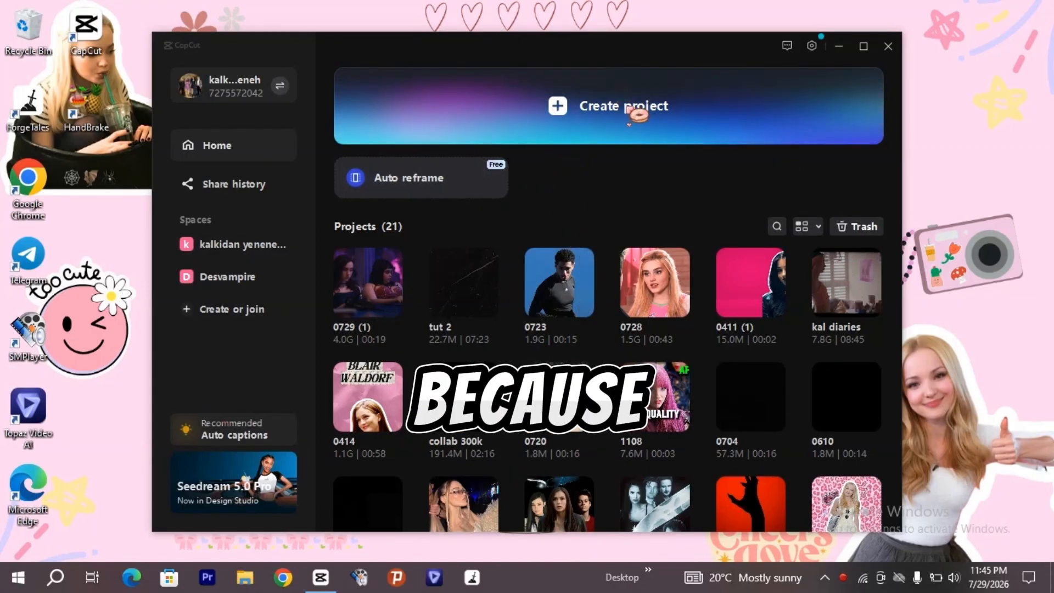
Step: Refresh the desktop, create a new video project and dismiss the media selection dialog without importing anything
right_click(991, 157)
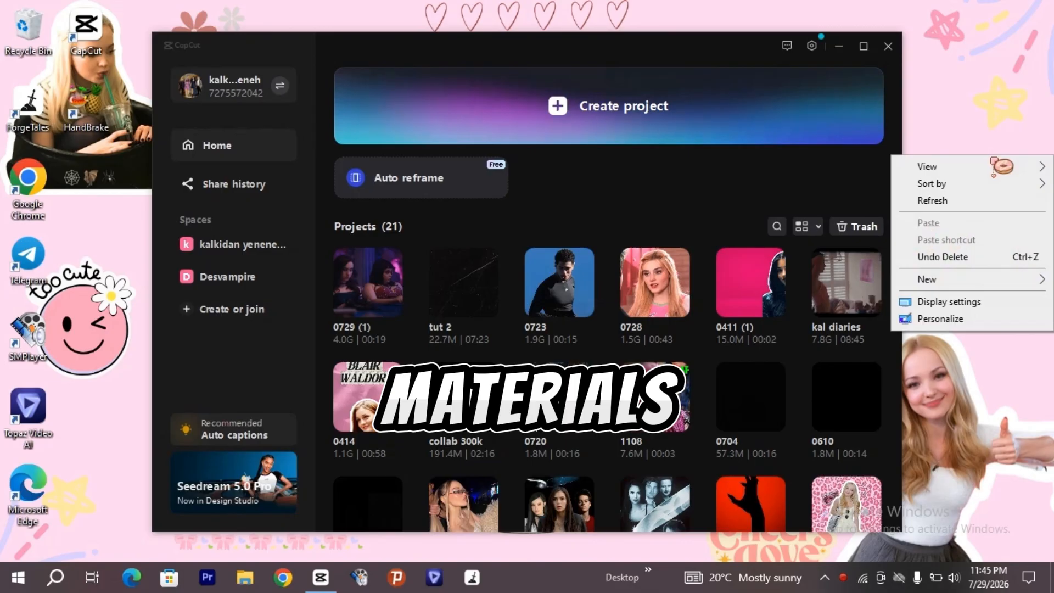
click(979, 202)
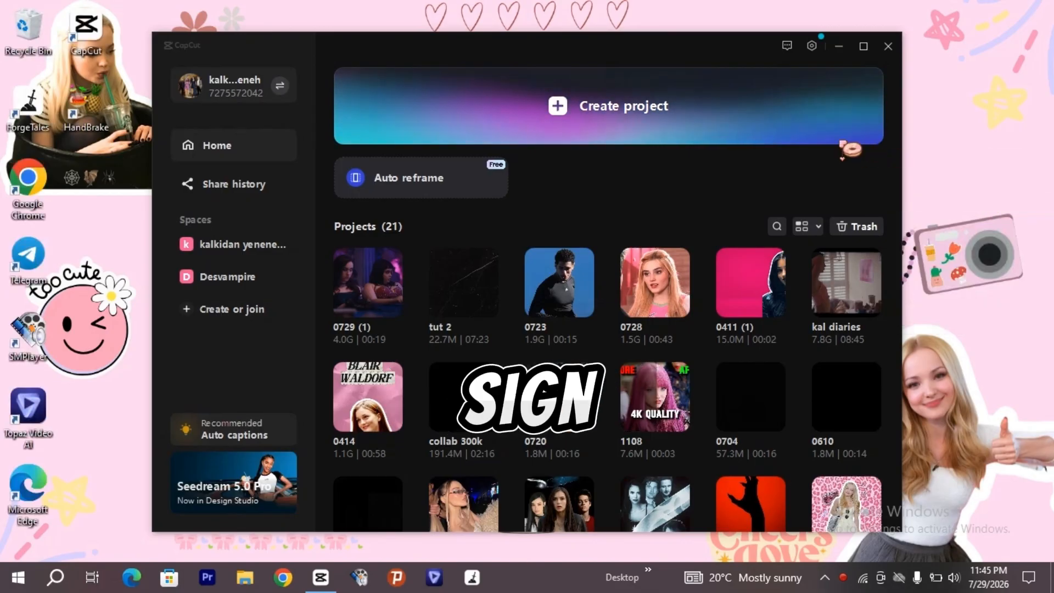
click(785, 121)
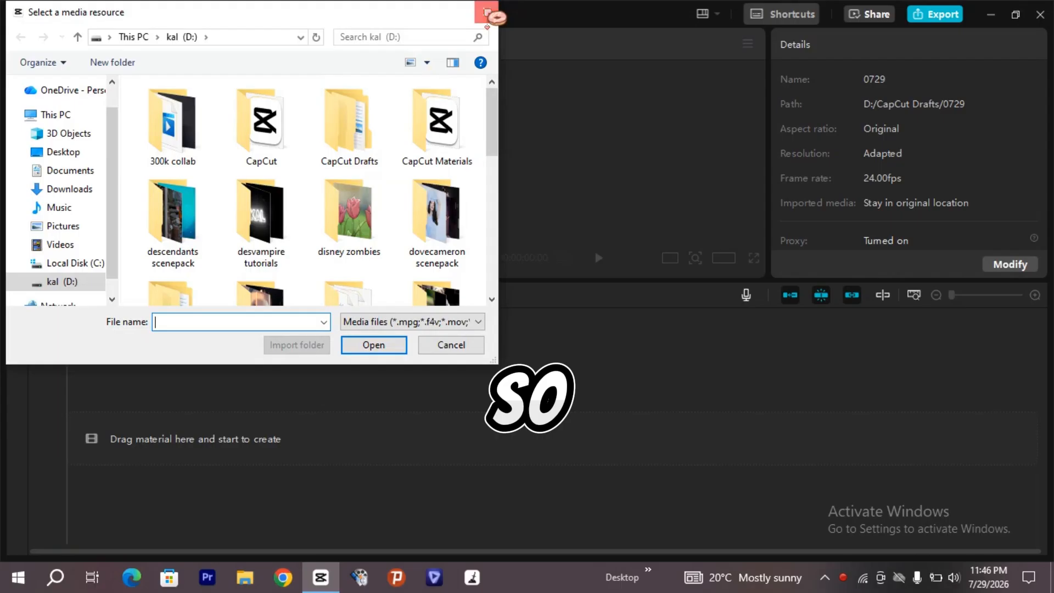
click(486, 12)
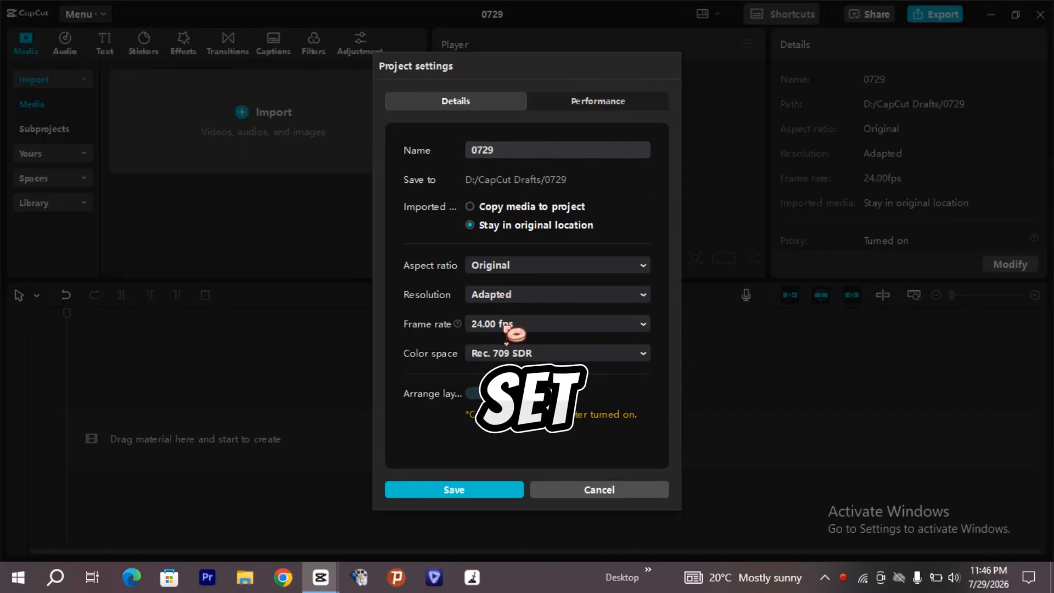
Step: Set the project frame rate to 60.00 fps, keep the proxy enabled at 720P, and save the project settings
click(505, 325)
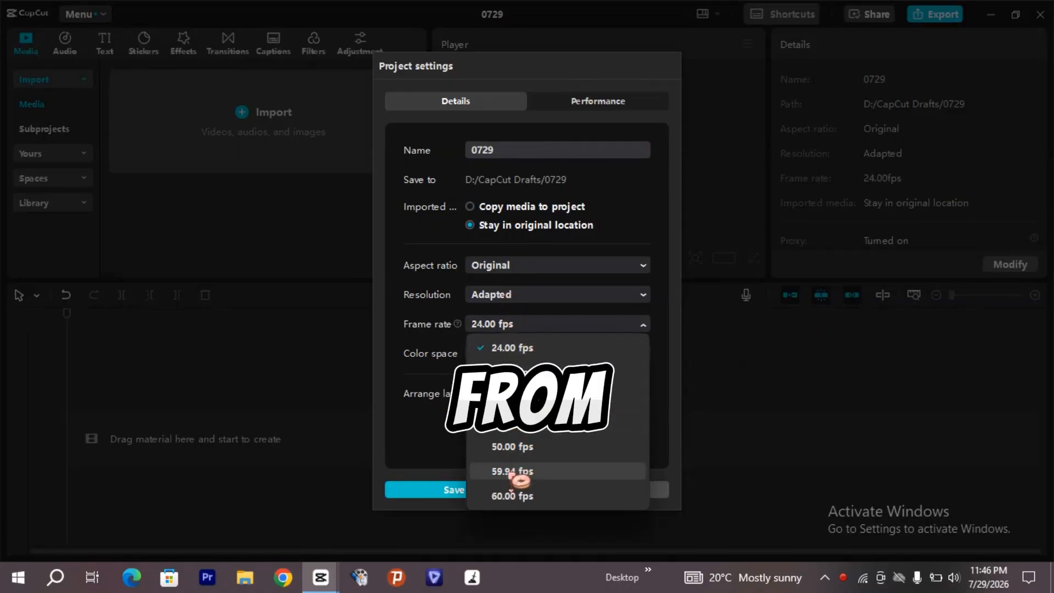
click(521, 501)
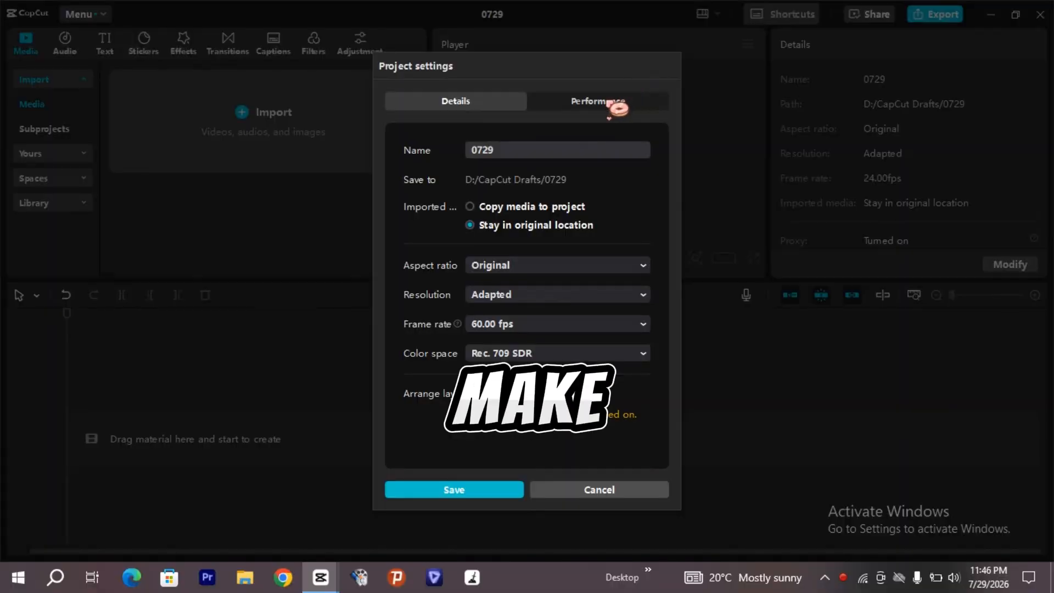
click(618, 106)
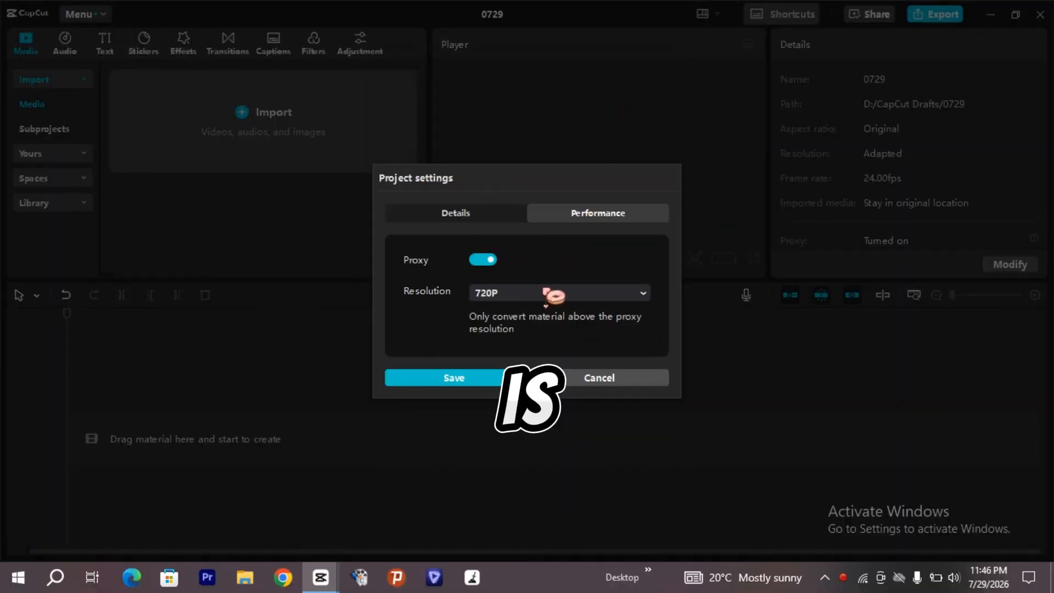
click(483, 263)
click(484, 279)
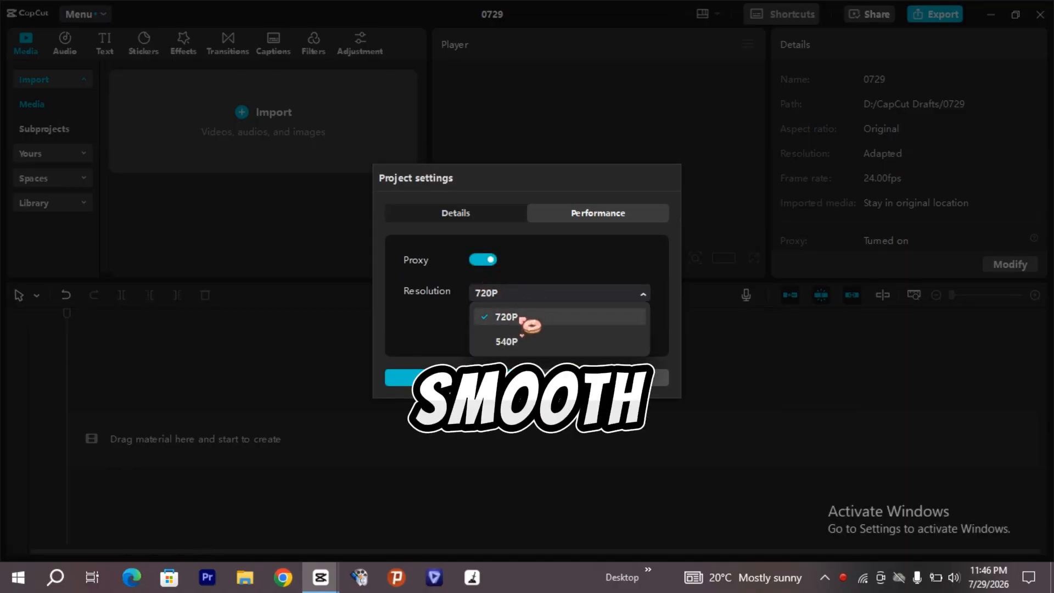
click(475, 378)
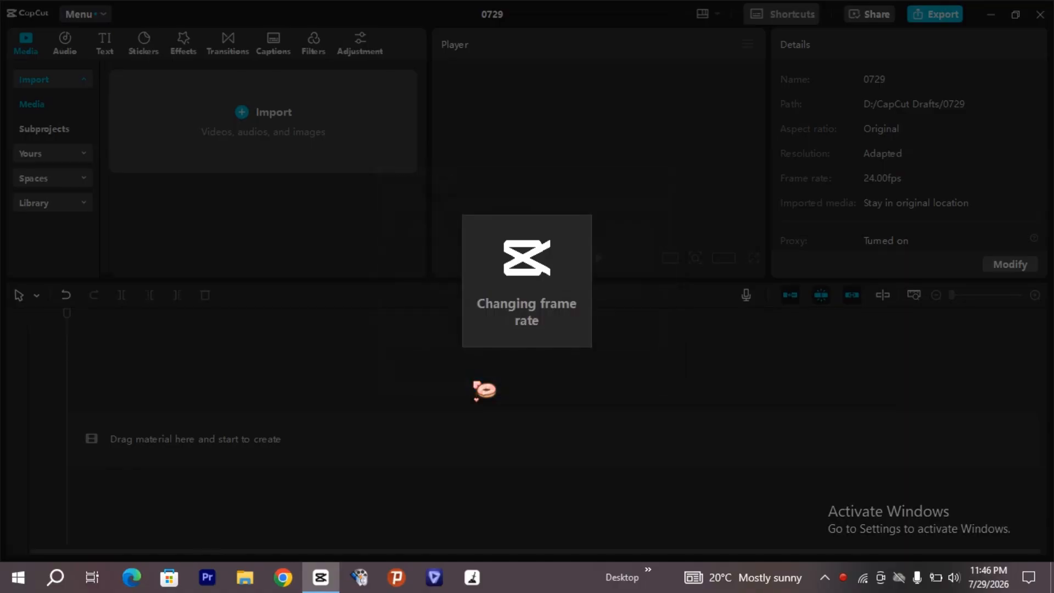
Step: Import Download (2).mp4 from the Downloads folder and add it to the timeline
click(358, 119)
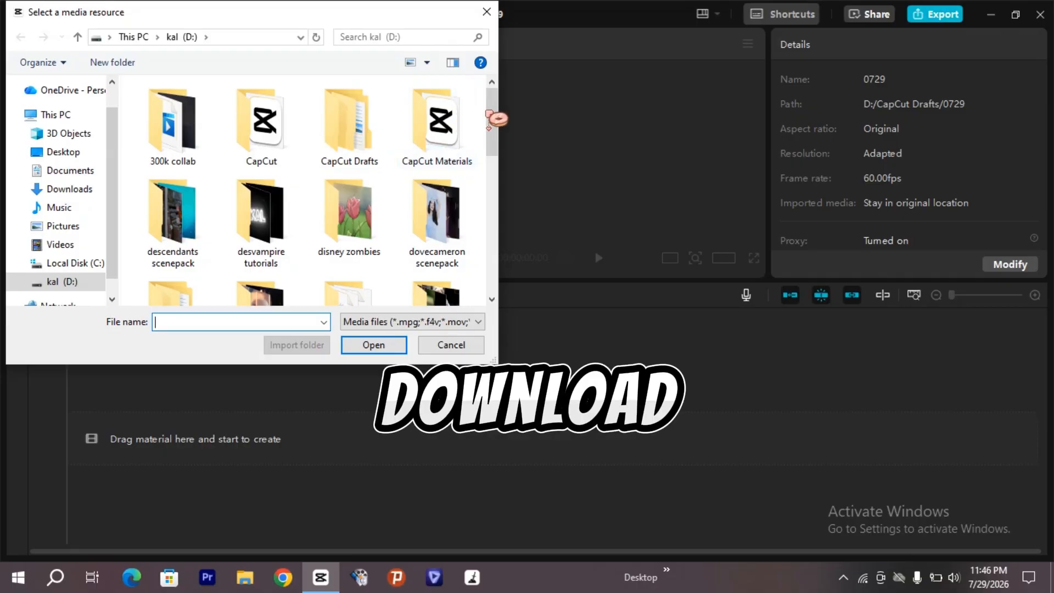
click(88, 191)
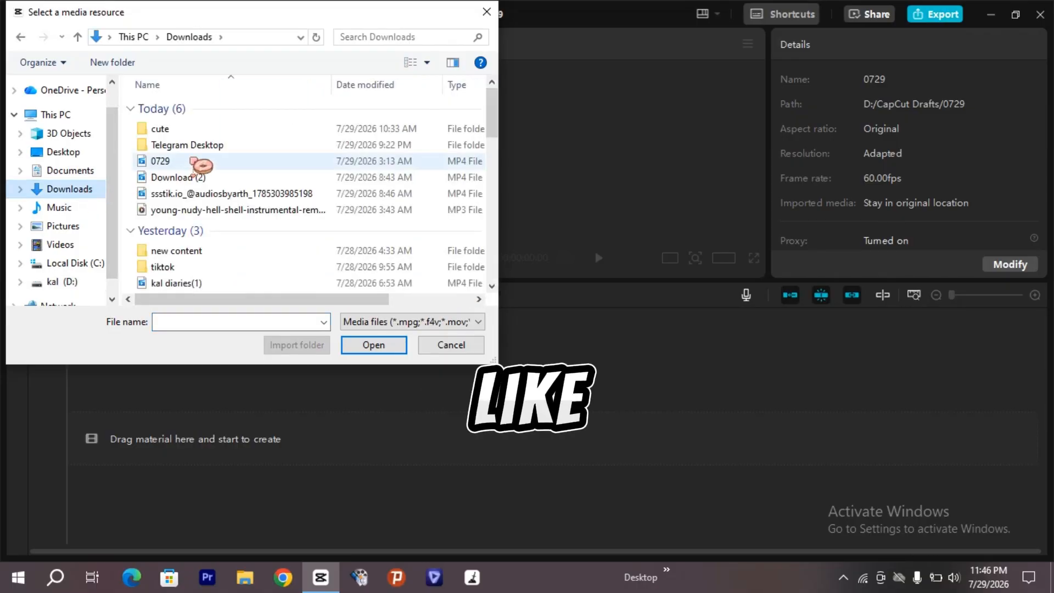
double_click(219, 183)
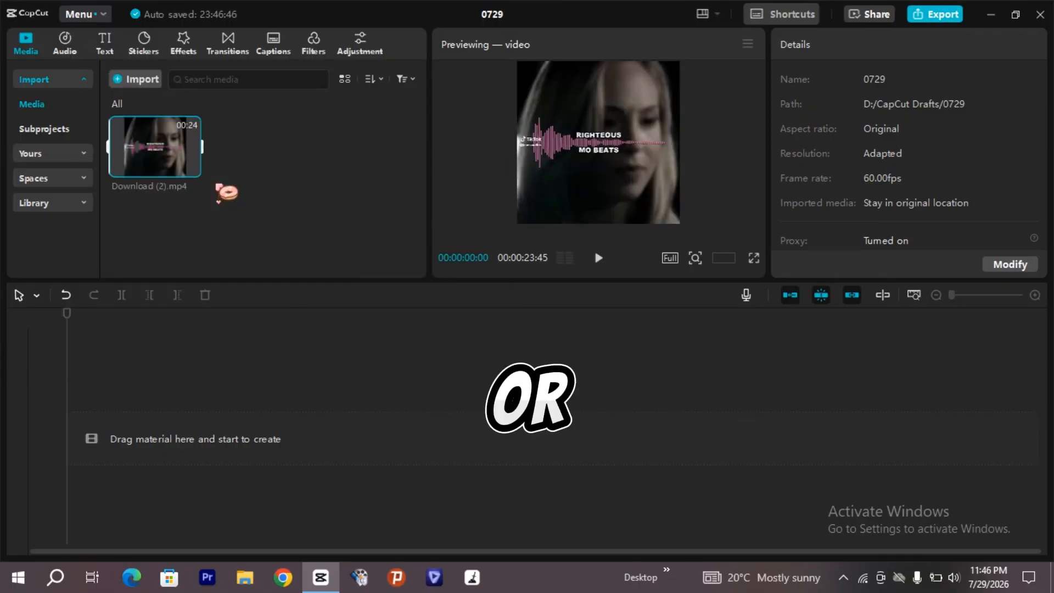
click(212, 134)
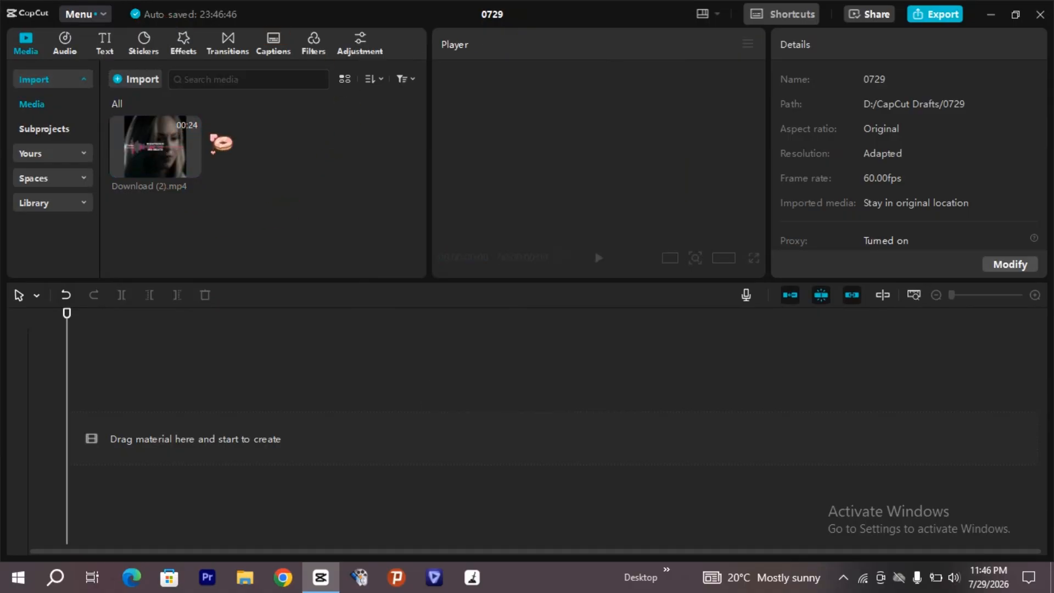
click(187, 162)
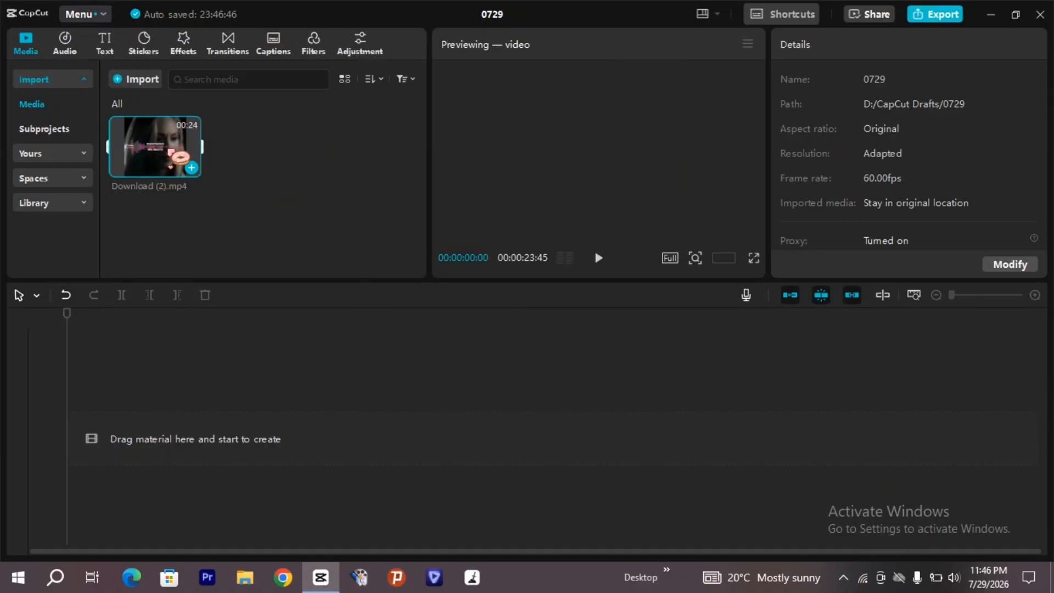
key(space)
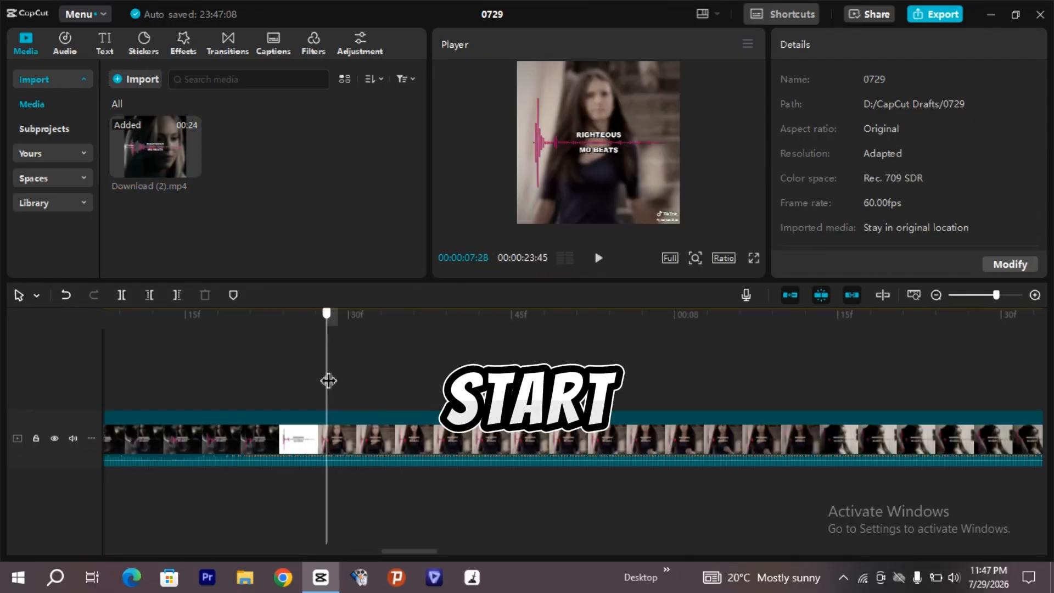
Step: Split the Download (2).mp4 clip at 00:00:07:24 and at 00:00:08:09
drag(329, 376, 285, 382)
click(307, 417)
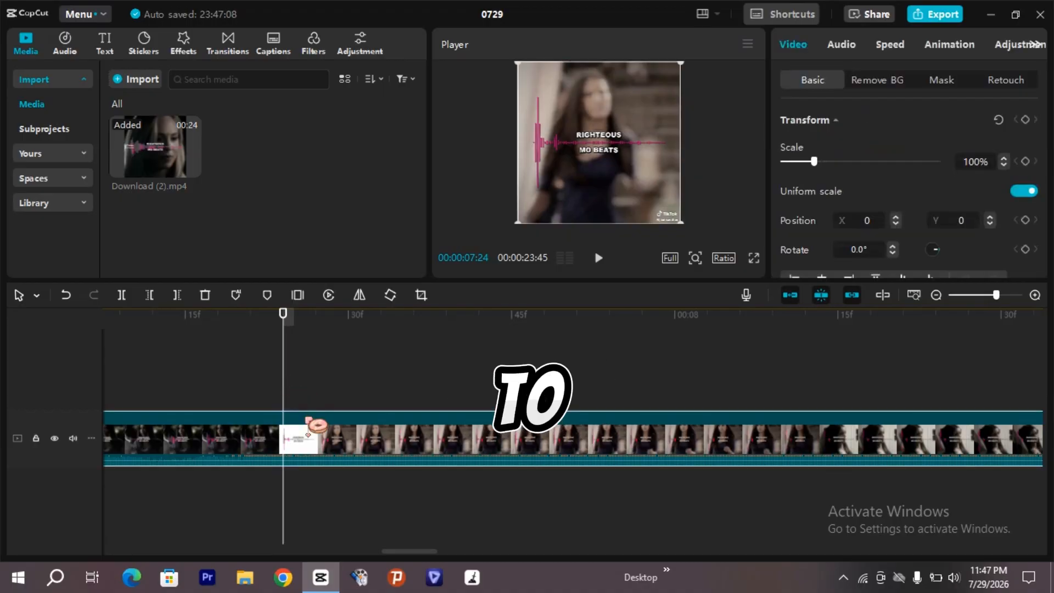
click(121, 295)
drag(285, 360, 811, 411)
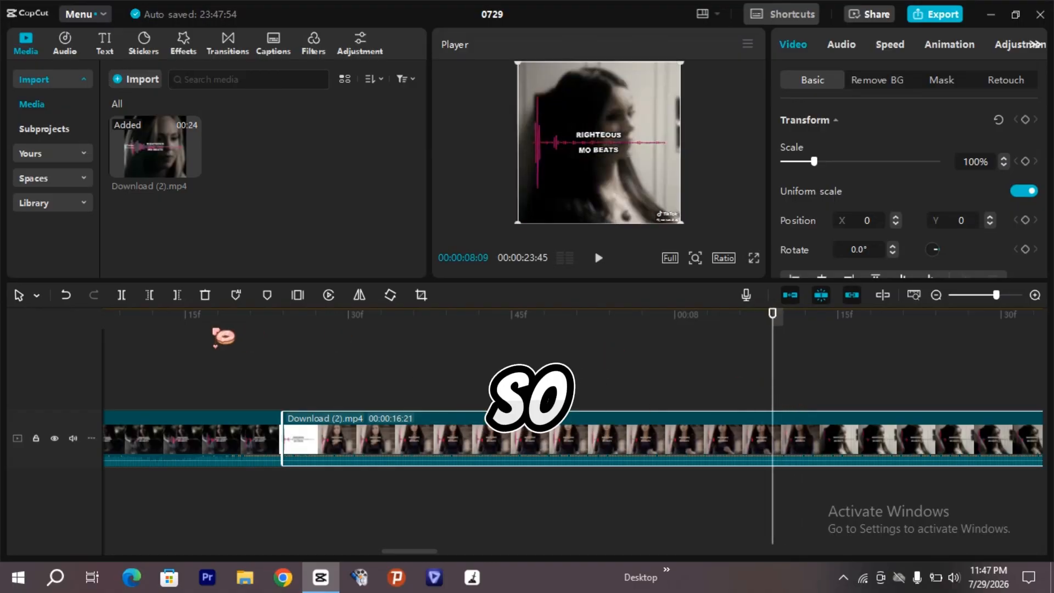
key(ctrl+b)
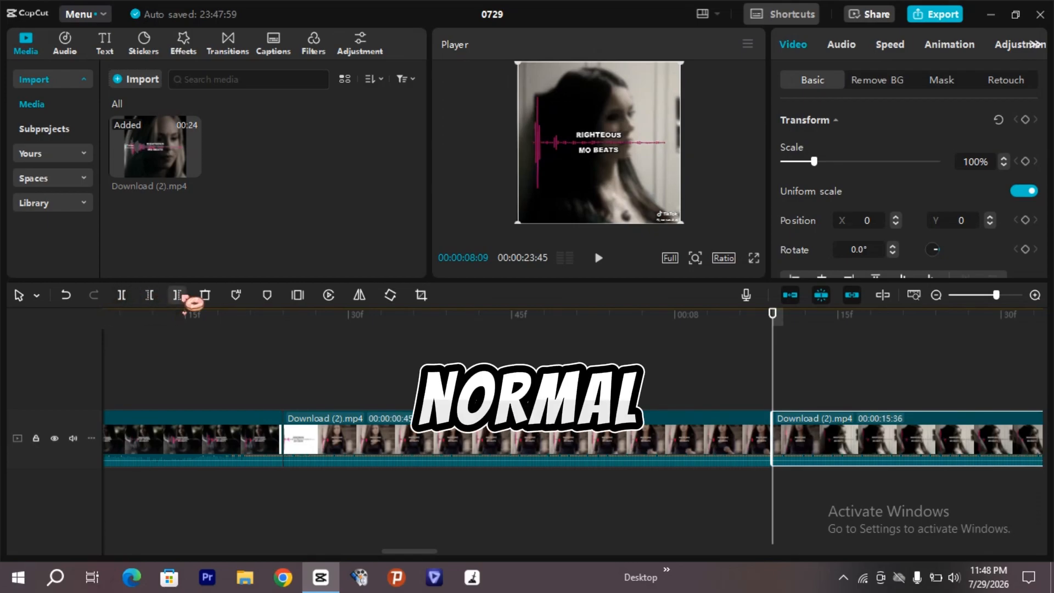
Step: Split the remaining part of the Download (2).mp4 clip at 00:00:08:31, 00:00:09:17 and 00:00:09:41
drag(779, 340, 458, 360)
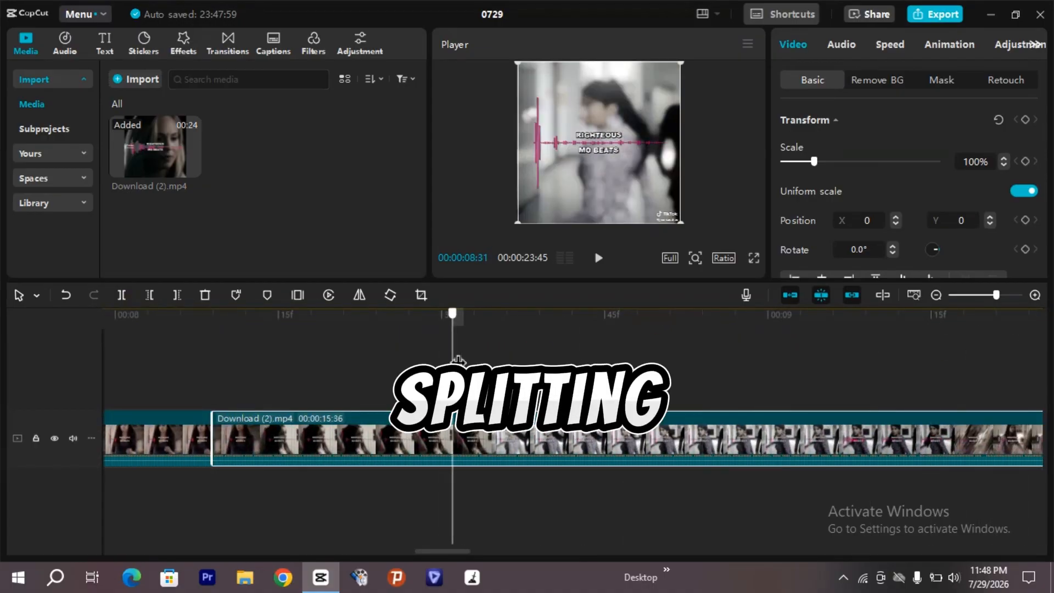
key(ctrl+b)
drag(486, 363, 793, 357)
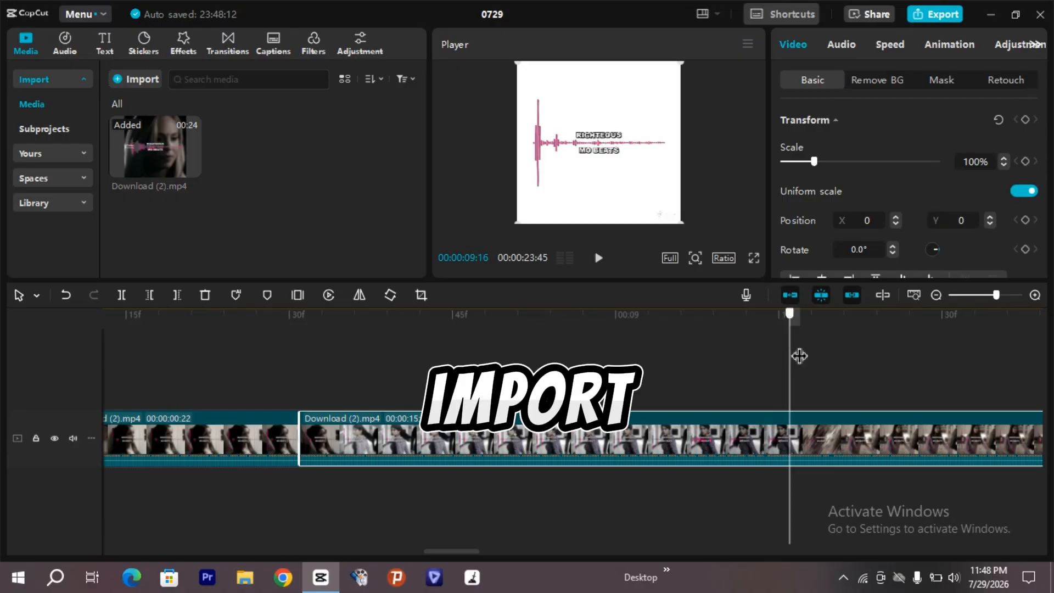
drag(799, 355, 801, 356)
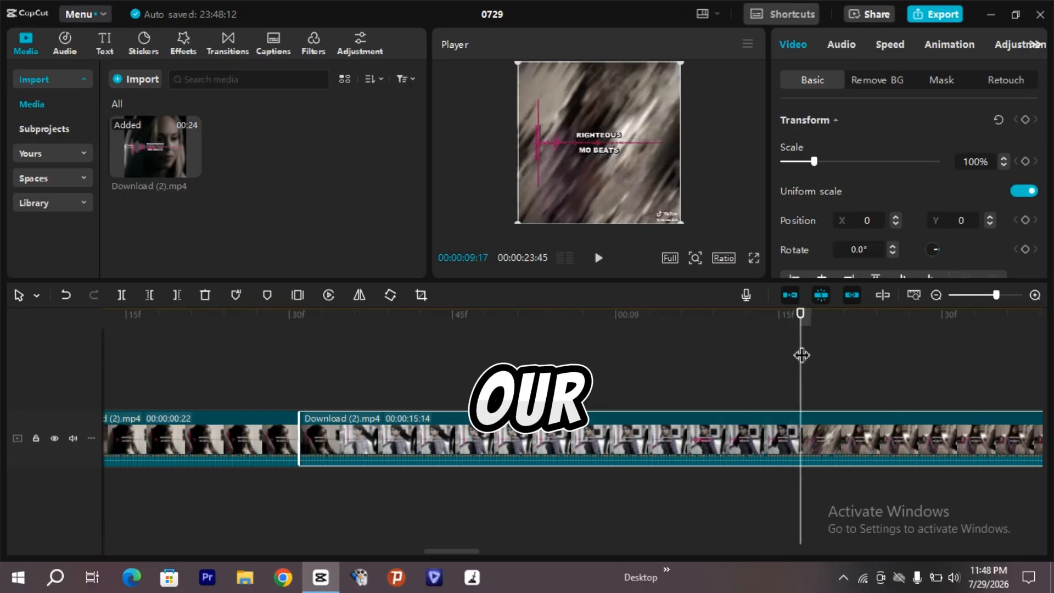
key(ctrl+b)
drag(801, 355, 365, 389)
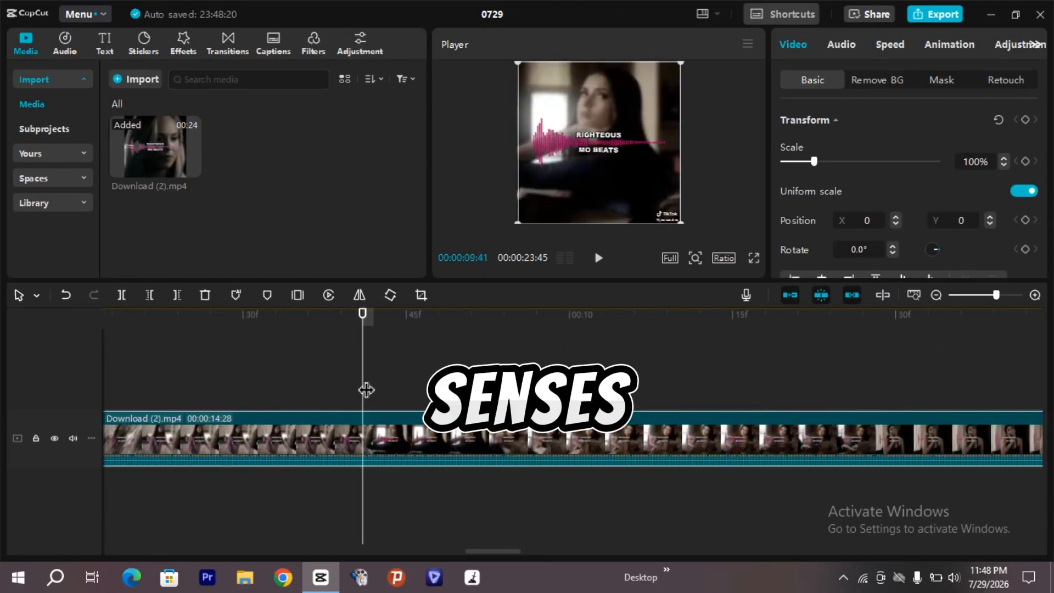
key(ctrl+b)
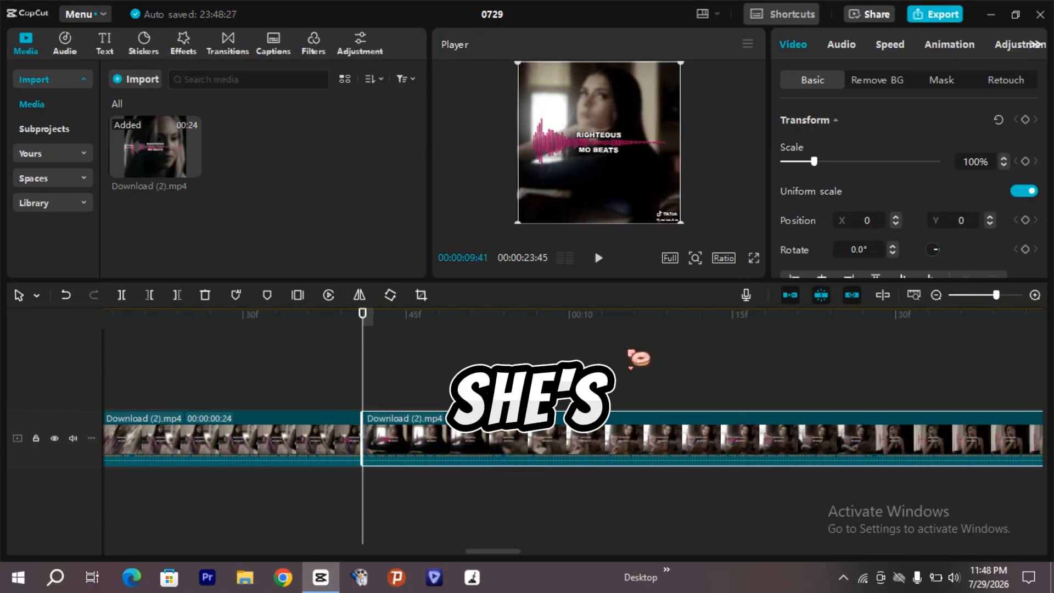
drag(996, 295, 979, 295)
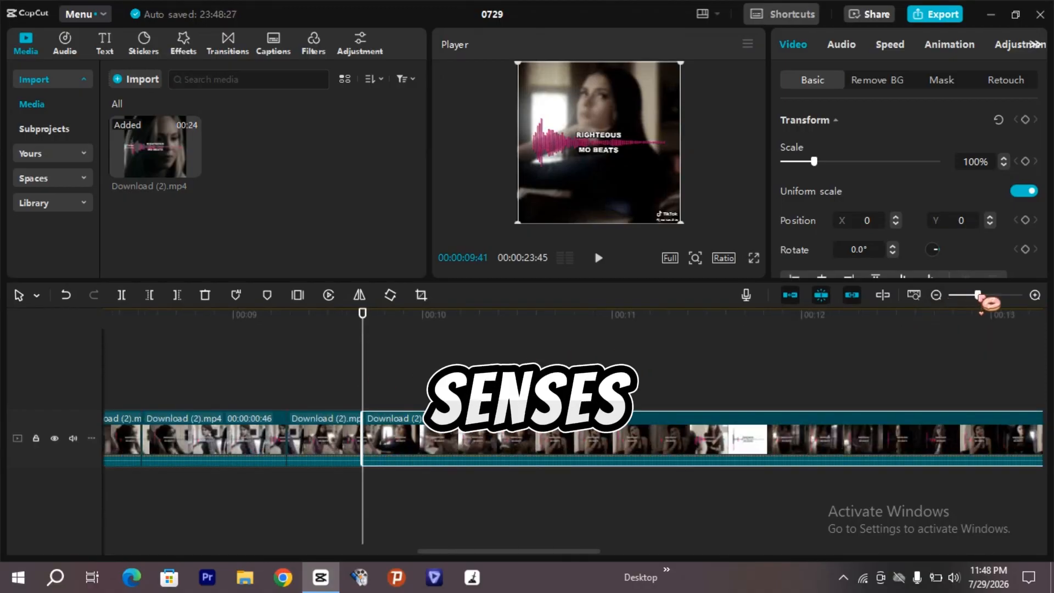
click(549, 378)
click(278, 344)
scroll(631, 332, left, 5)
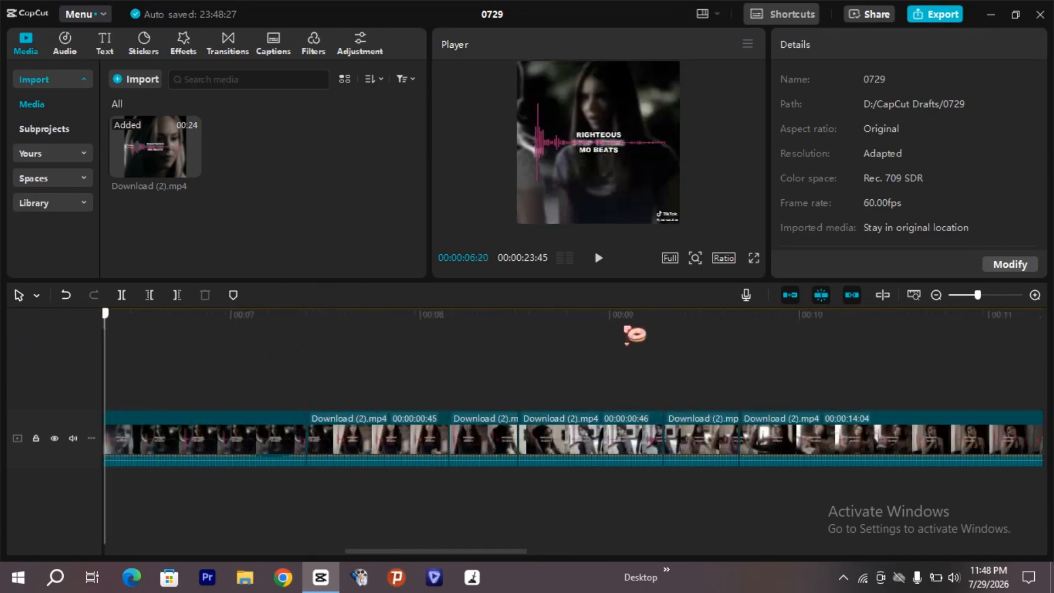
drag(624, 326, 304, 95)
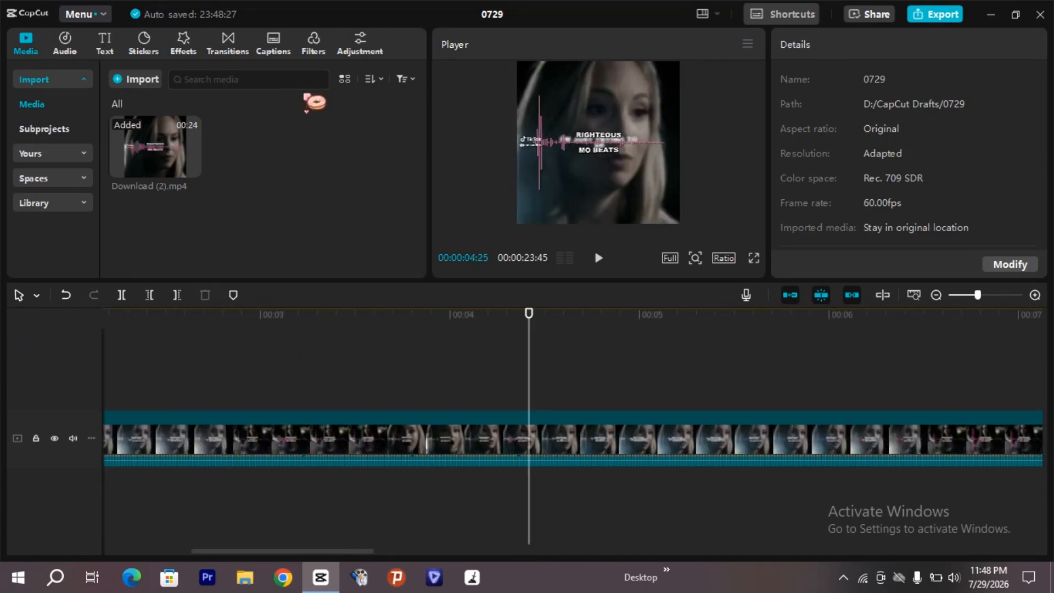
click(143, 82)
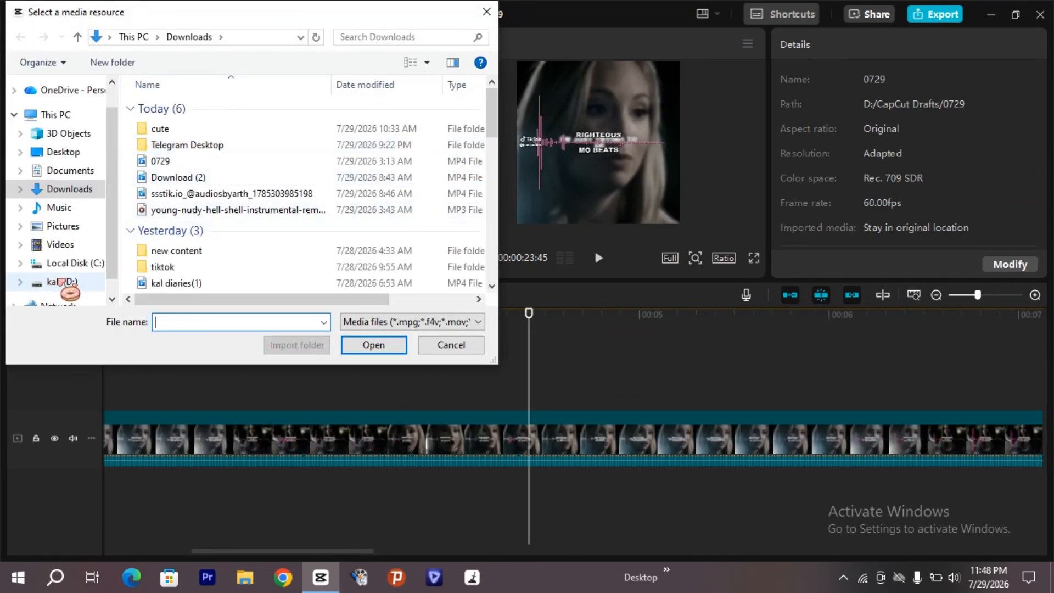
click(61, 282)
drag(494, 130, 494, 189)
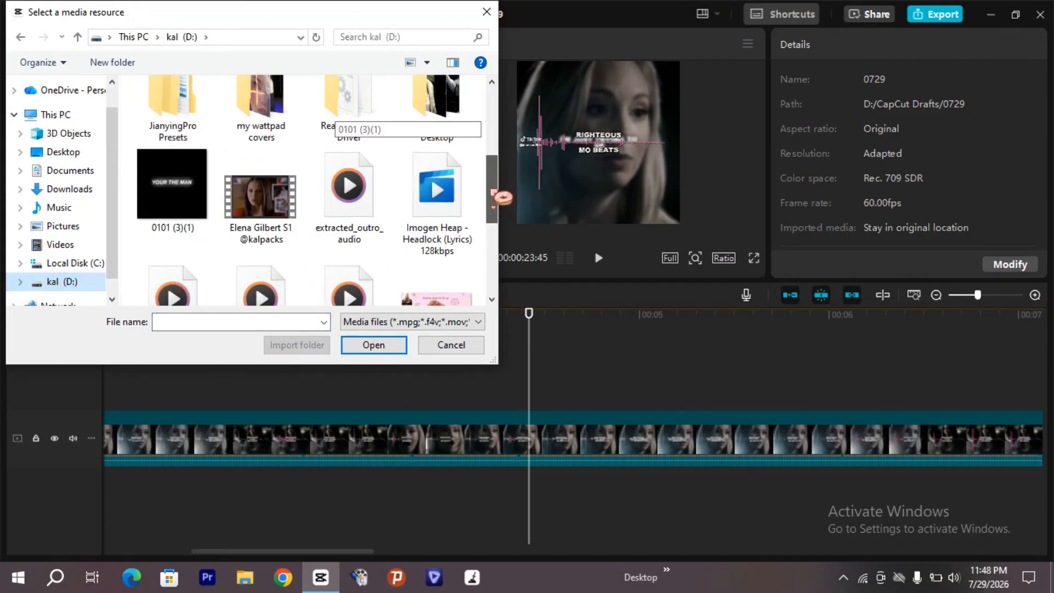
double_click(264, 195)
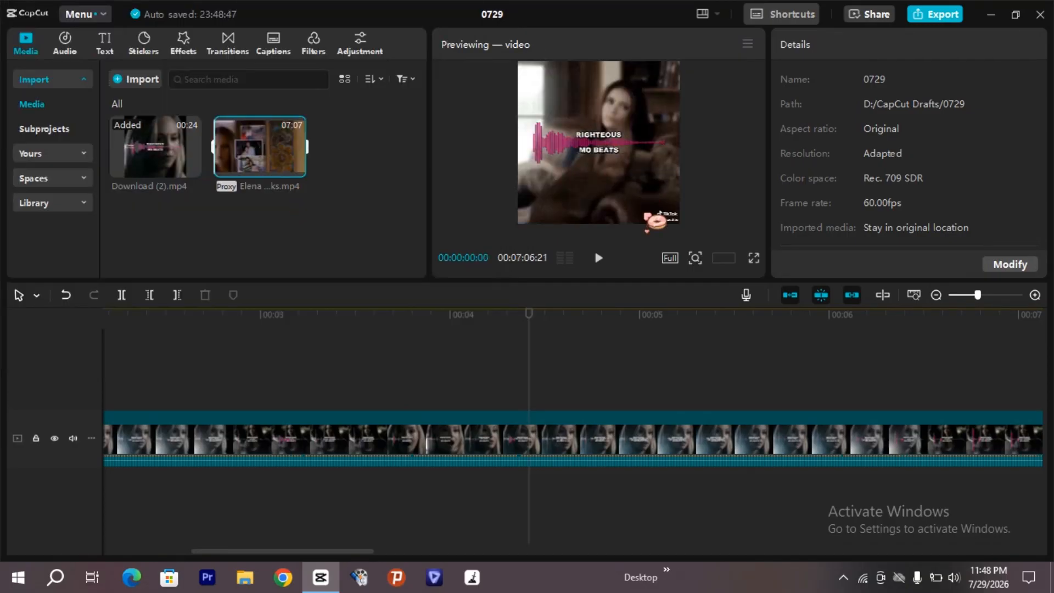
Step: Trim about 11 seconds off the start of the Elena Gilbert S1 video and place it above Download (2).mp4 at the timeline start
click(397, 352)
drag(220, 352, 302, 343)
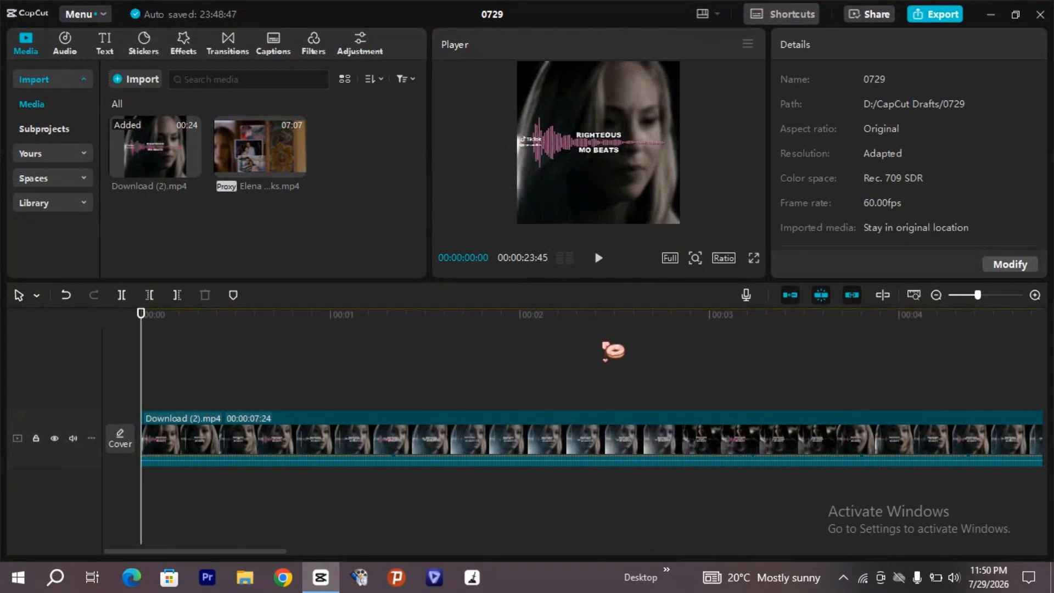
drag(422, 400, 134, 357)
click(236, 171)
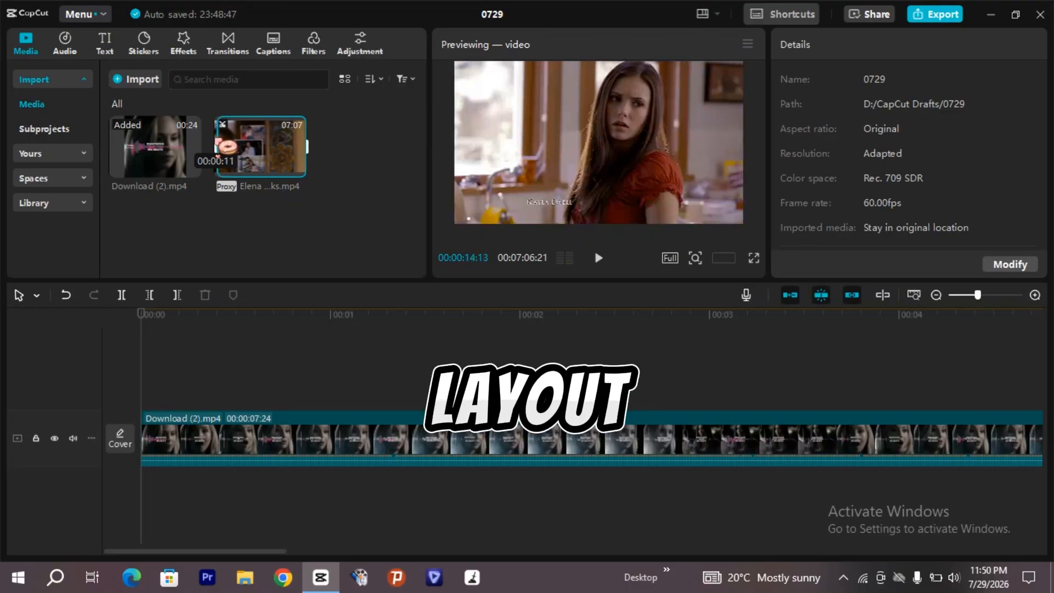
drag(222, 147, 143, 384)
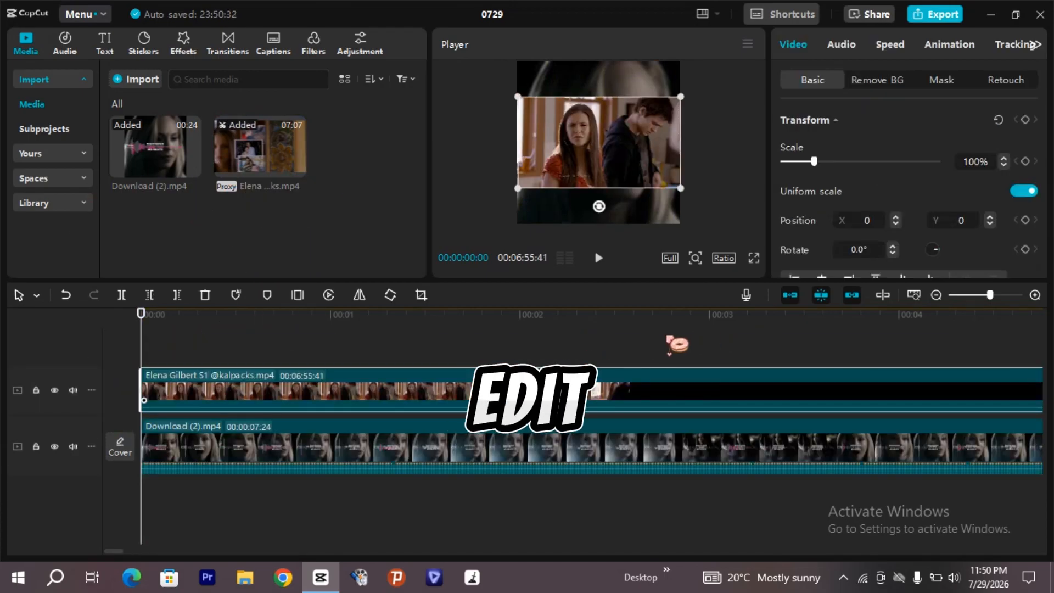
Step: Find the school-locker scene in the Elena Gilbert S1 clip, set the playhead to 00:00:13:49 there and select the clip
click(561, 354)
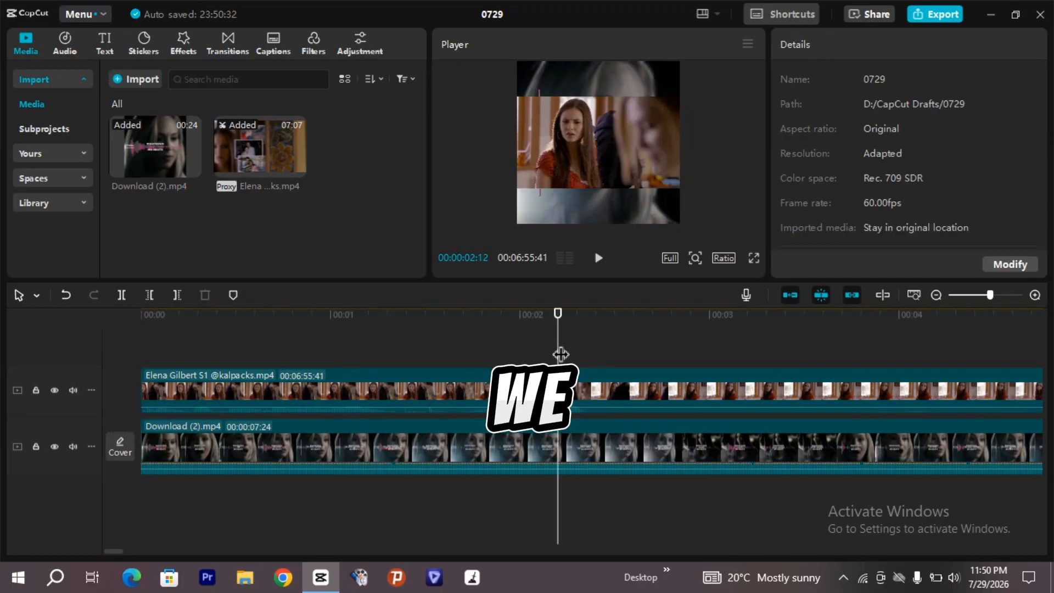
drag(640, 338, 819, 361)
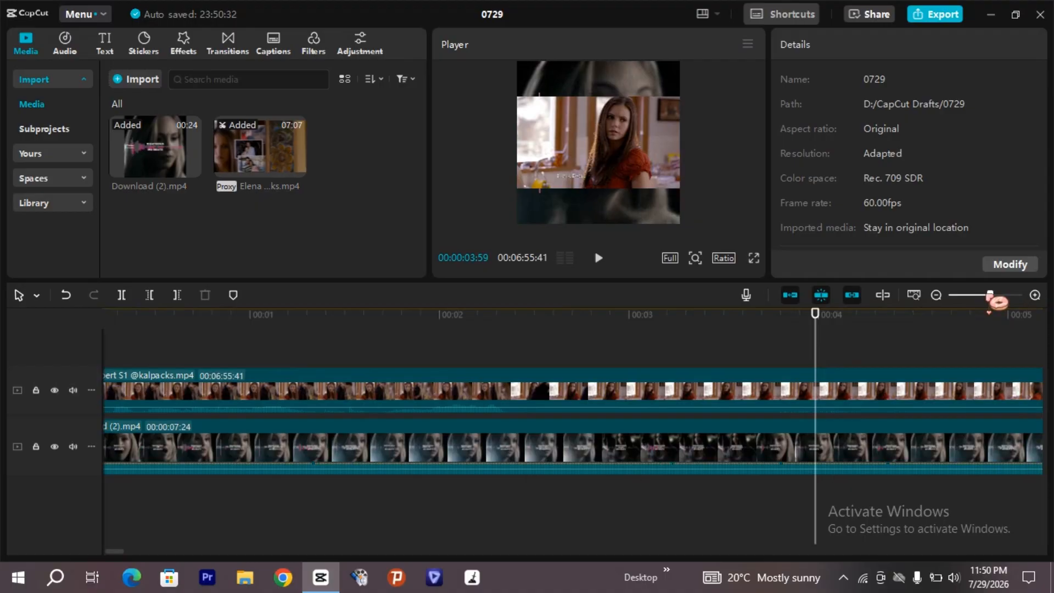
drag(990, 295, 985, 295)
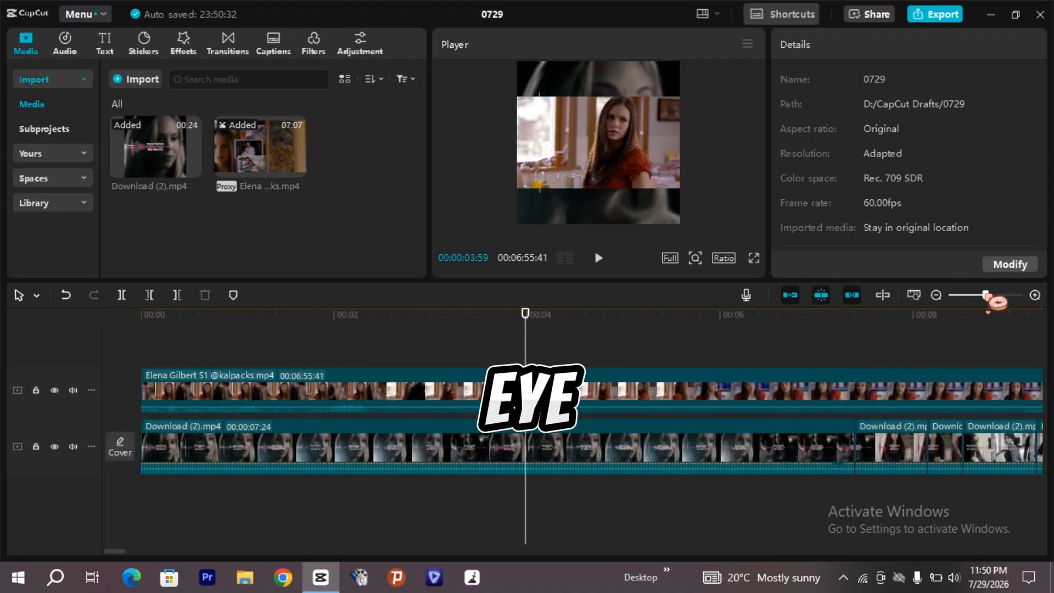
click(662, 352)
drag(785, 347, 752, 387)
click(752, 387)
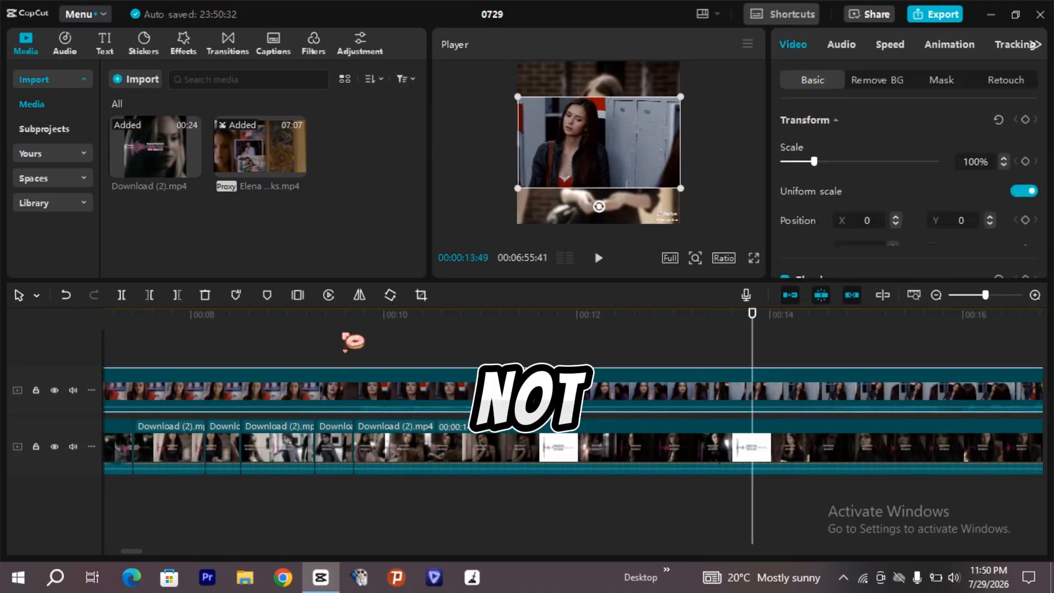
click(150, 296)
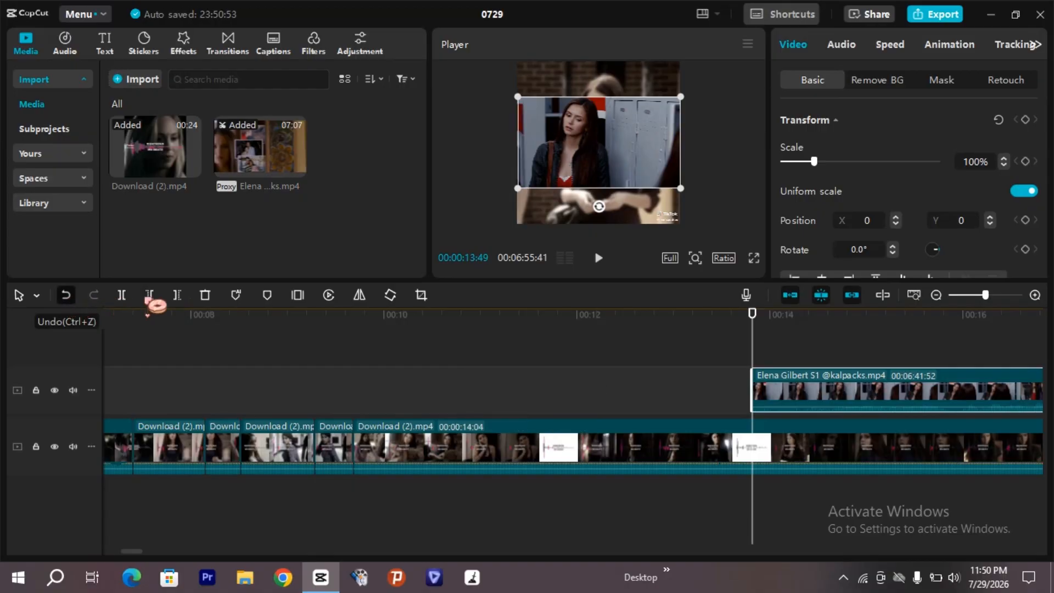
click(66, 296)
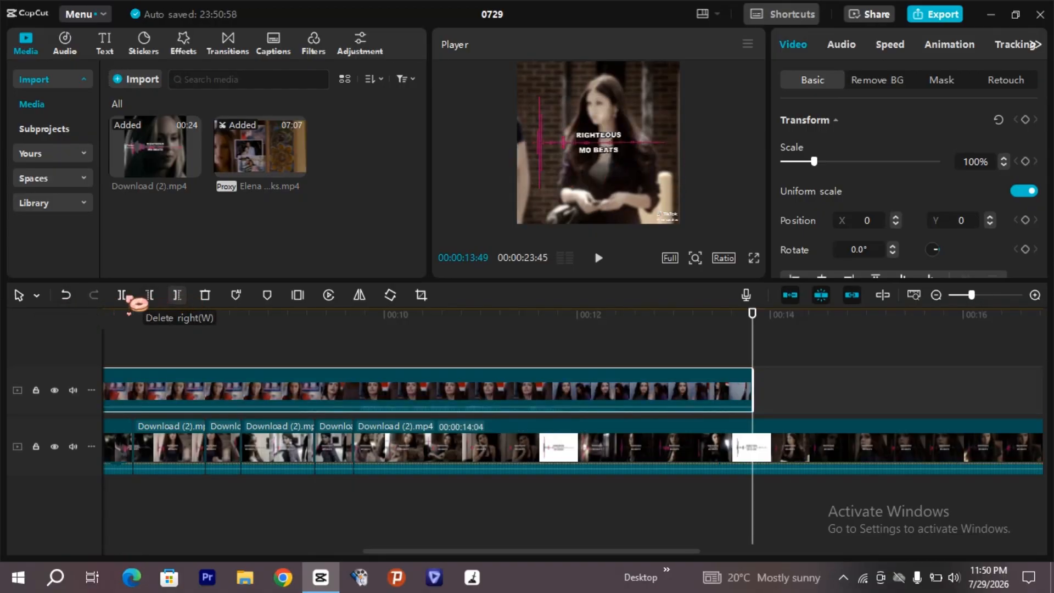
click(66, 295)
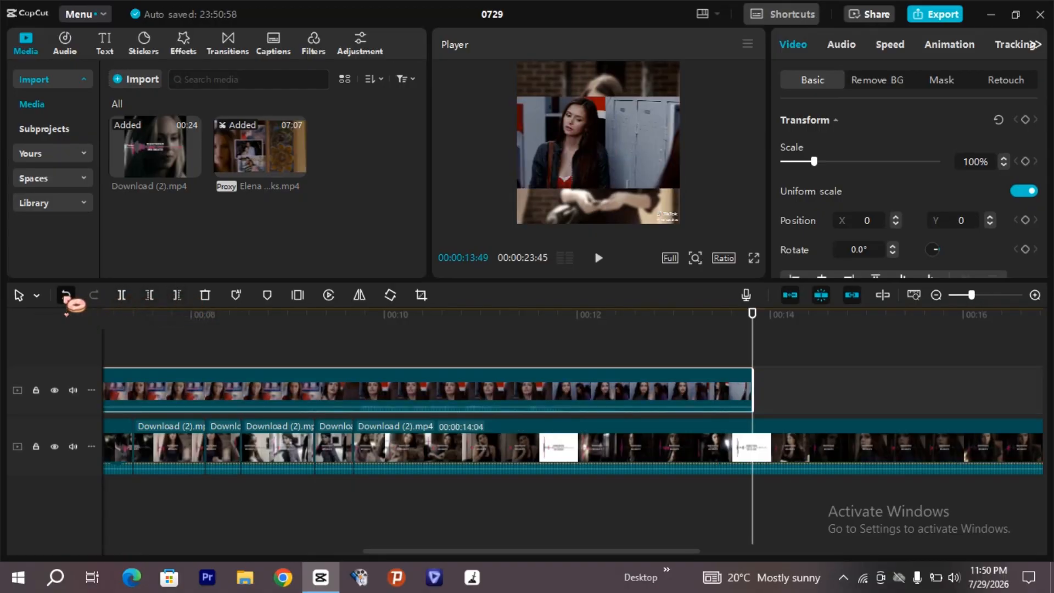
click(123, 295)
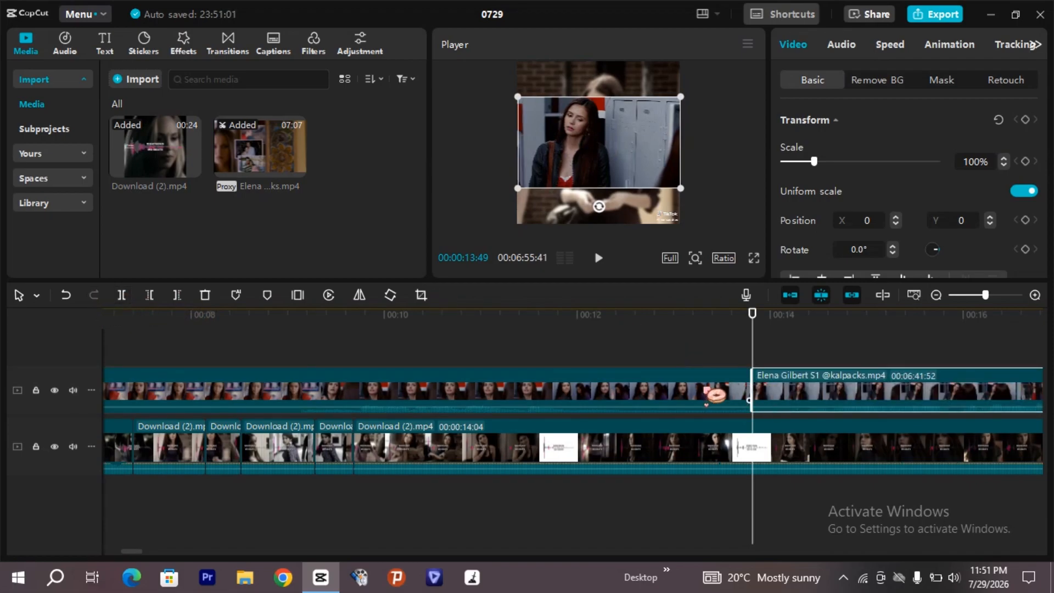
click(428, 393)
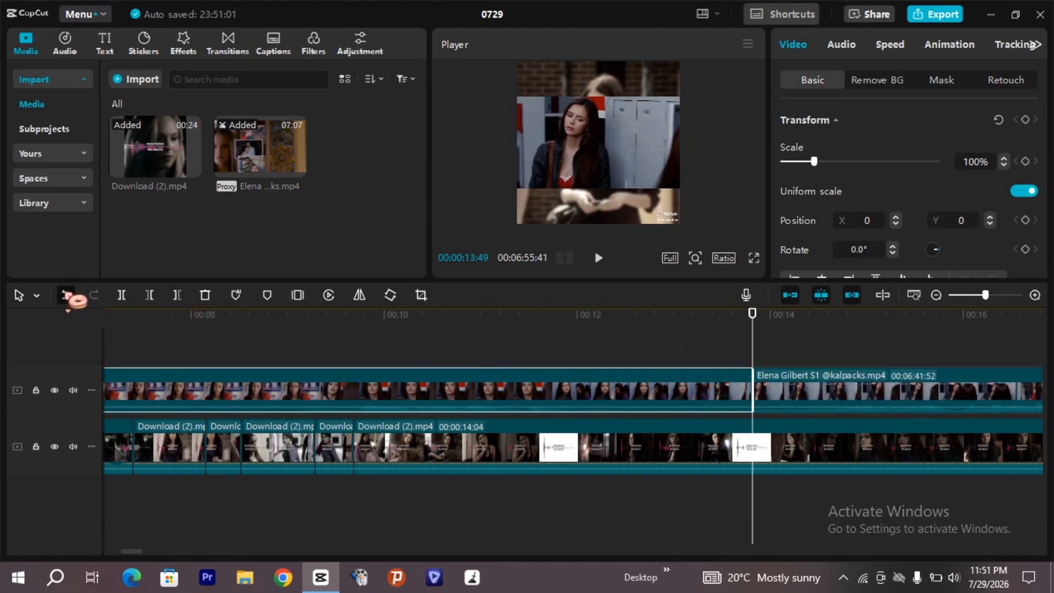
key(ctrl+z)
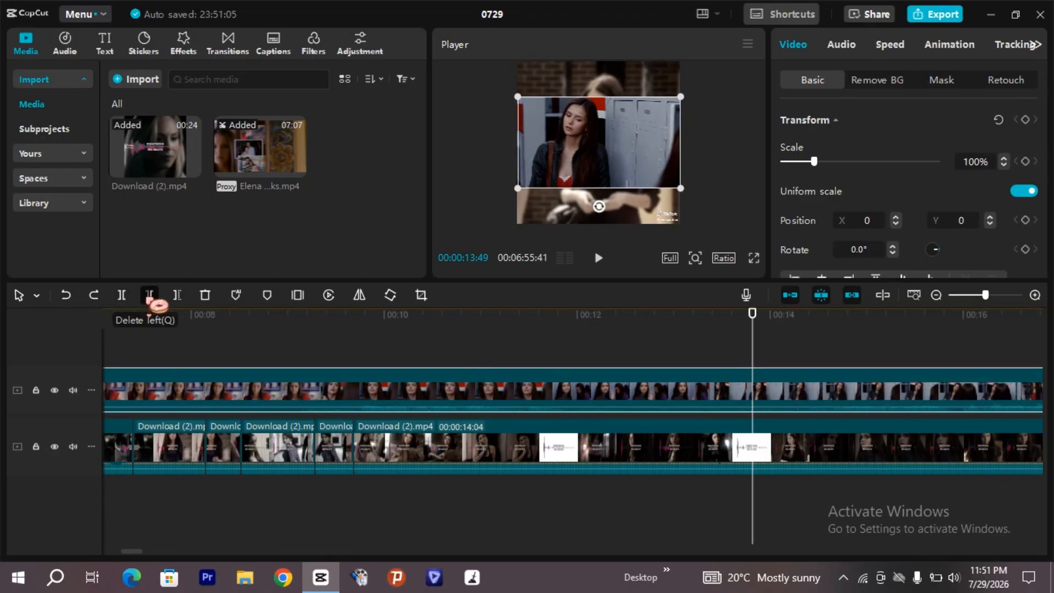
Step: Delete the Elena Gilbert S1 footage before 00:00:13:49 and move the clip to start at the 00:00:07:24 cut of Download (2).mp4
click(149, 296)
drag(615, 385, 443, 387)
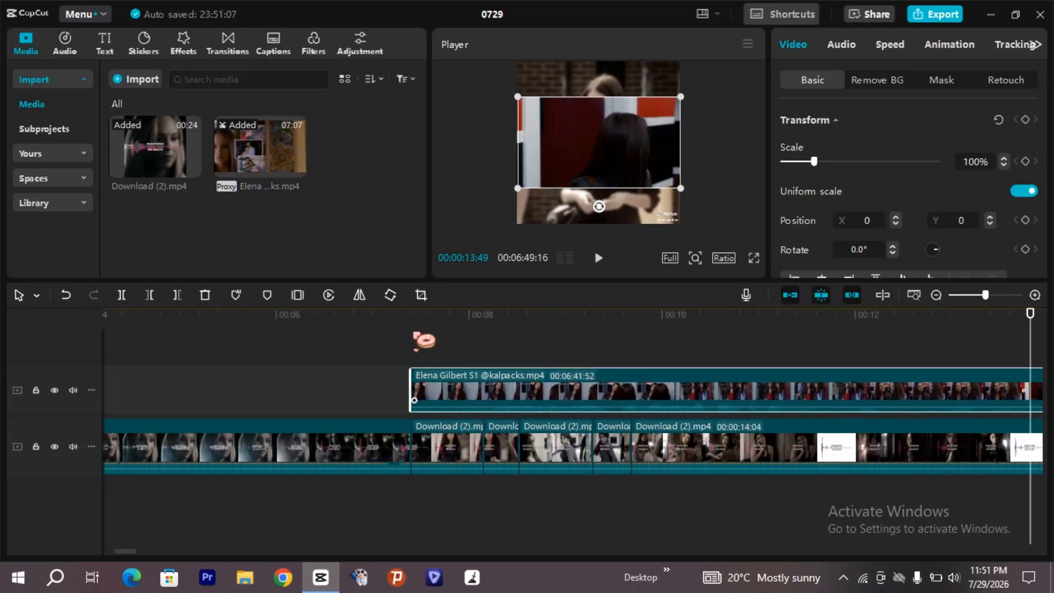
Step: Cut the Elena Gilbert S1 clip at 00:00:08:09 to match the cut below and remove the part after it
click(417, 335)
drag(425, 345, 489, 353)
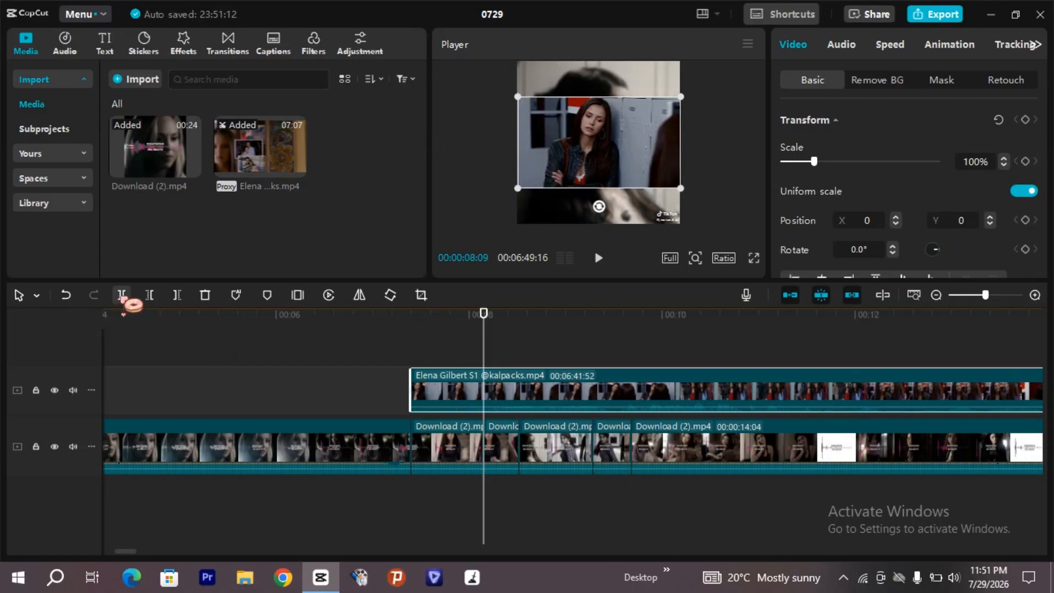
click(764, 345)
drag(899, 365, 703, 402)
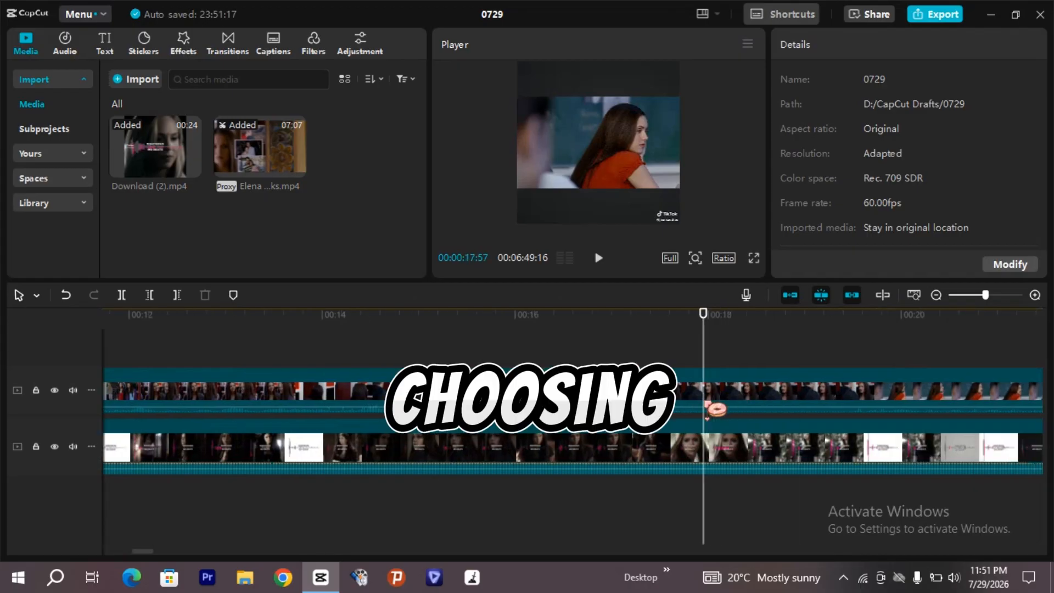
right_click(765, 77)
click(752, 104)
Step: Place the Elena Gilbert S1 video, about 1:40 shorter at its start, above Download (2).mp4 and extend its start back to about 00:00:09:06
click(225, 151)
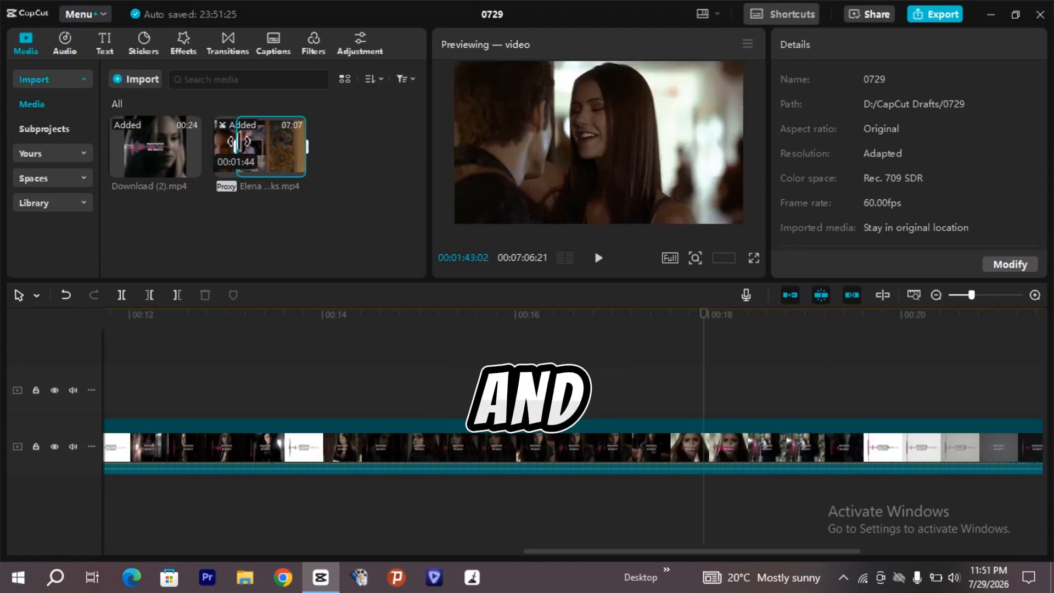
drag(256, 150, 320, 408)
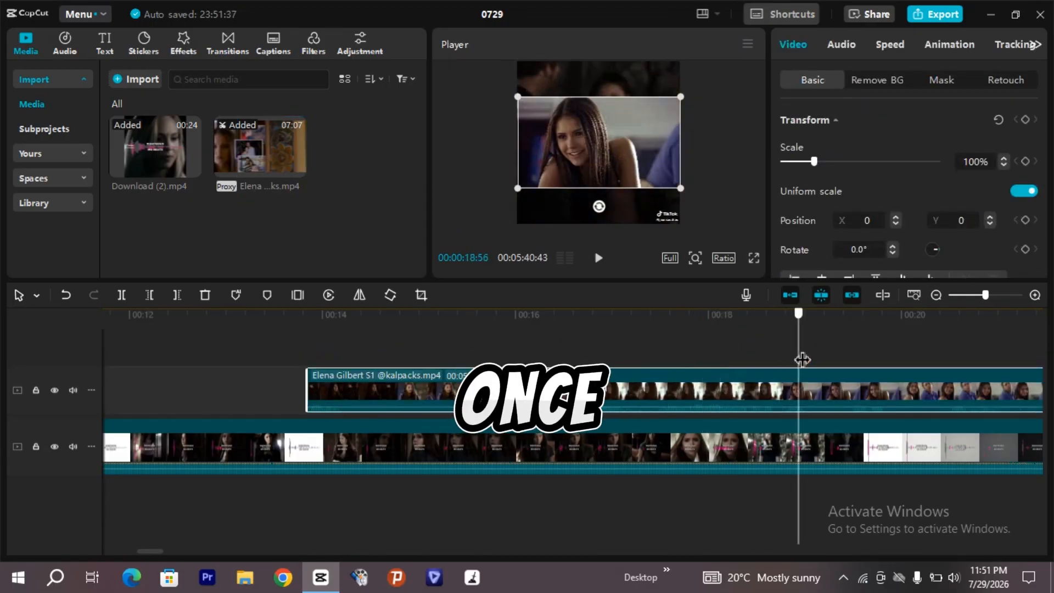
click(849, 351)
drag(850, 351, 176, 342)
click(311, 384)
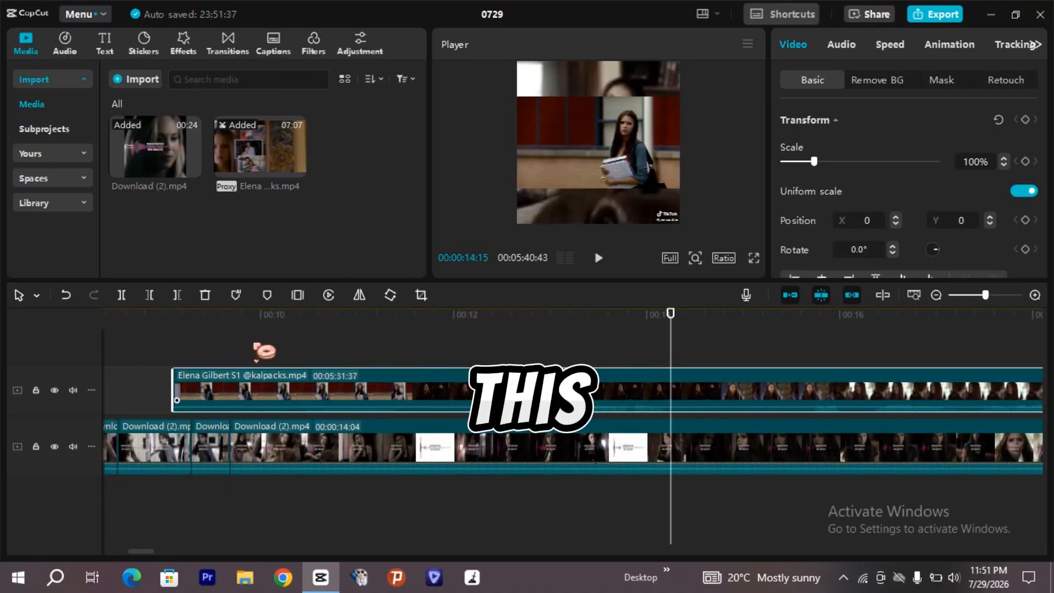
Step: Trim the new clip's start to 00:00:09:58, align it with the 00:00:08:09 cut and select it with the playhead at 00:00:08:31
click(258, 348)
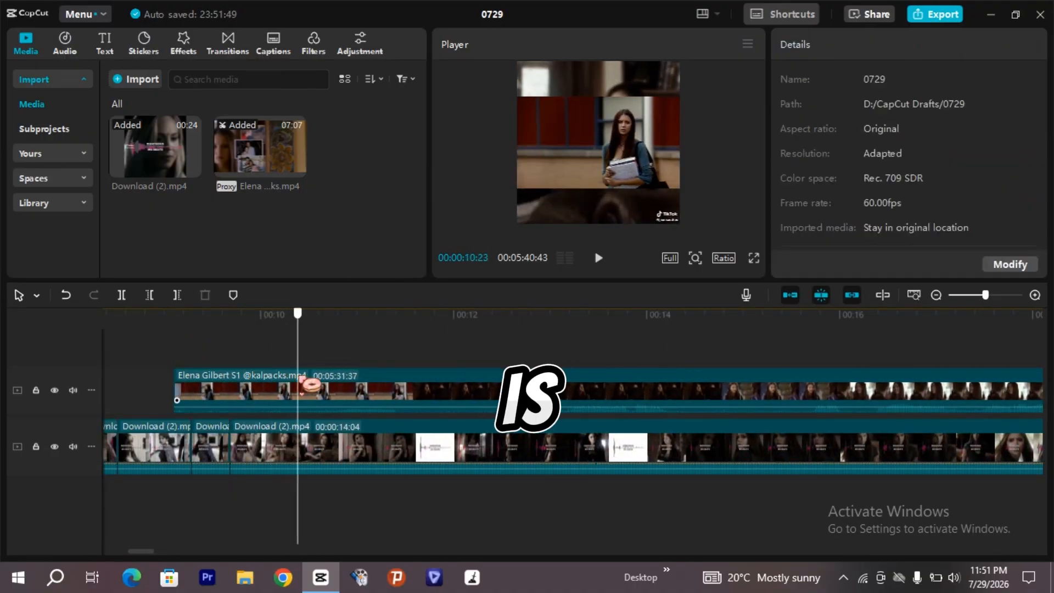
click(149, 294)
drag(275, 379, 620, 390)
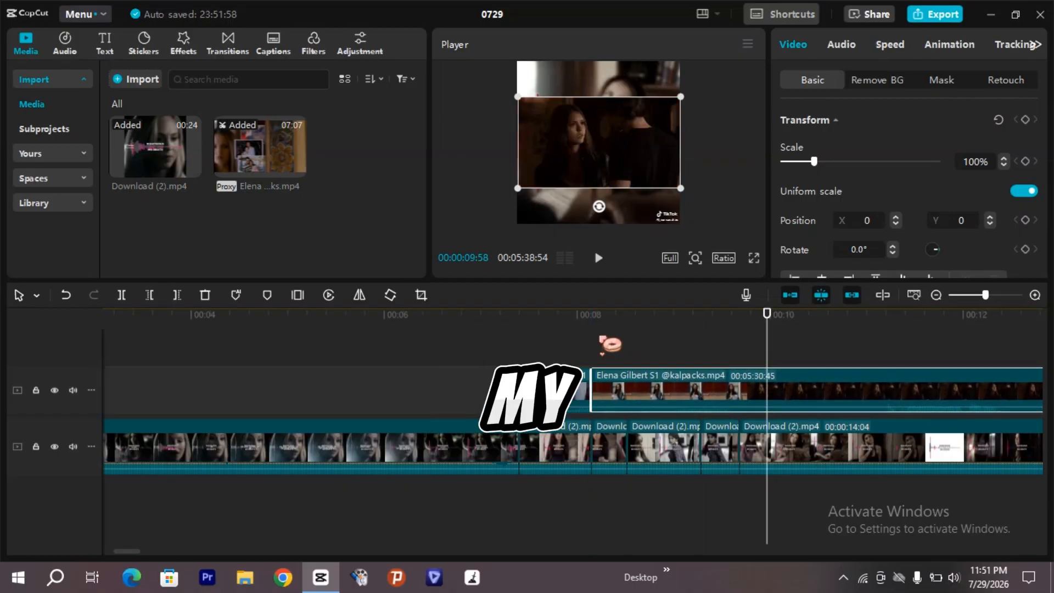
click(597, 343)
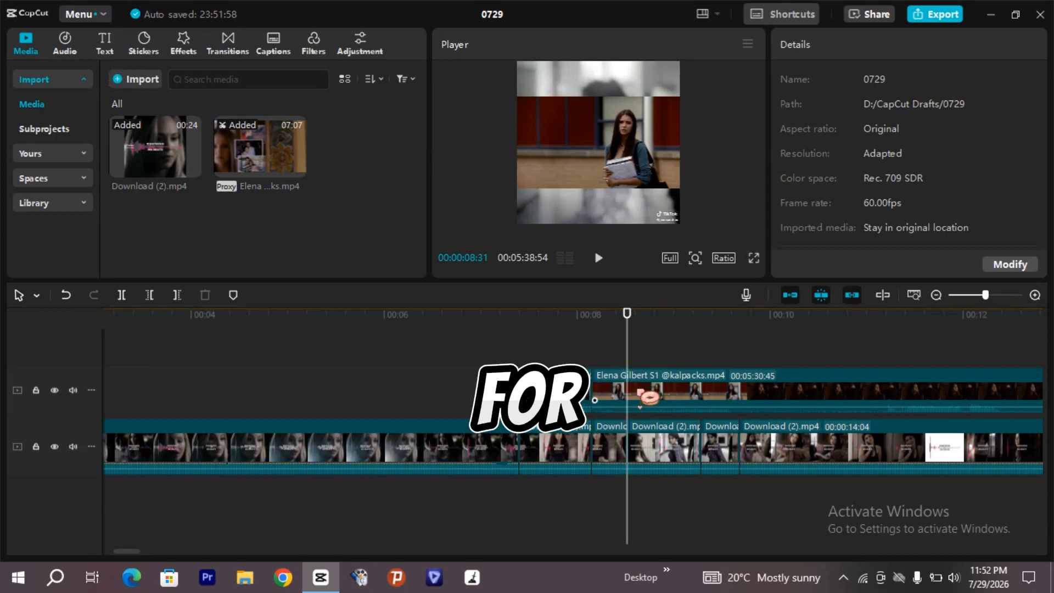
click(641, 399)
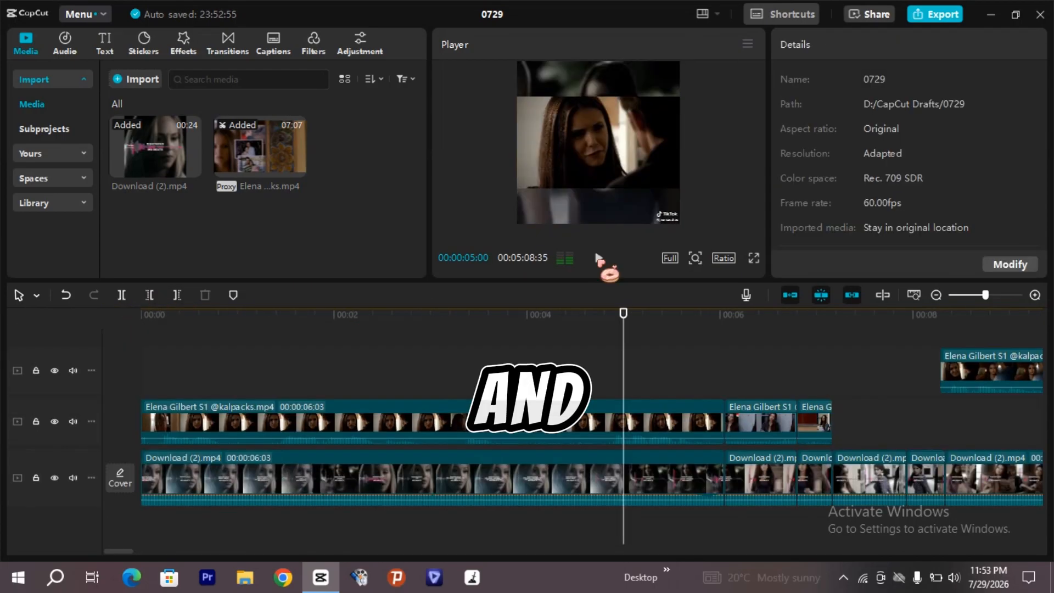
Step: Change the project's frame rate to 30.00 fps and save the project settings
click(1020, 268)
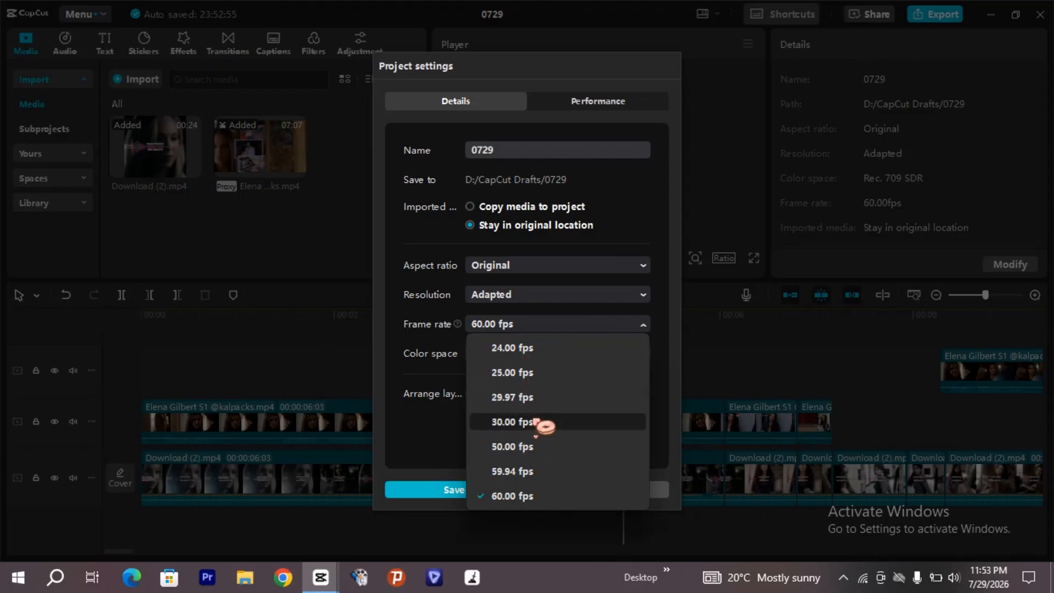
click(512, 422)
click(504, 490)
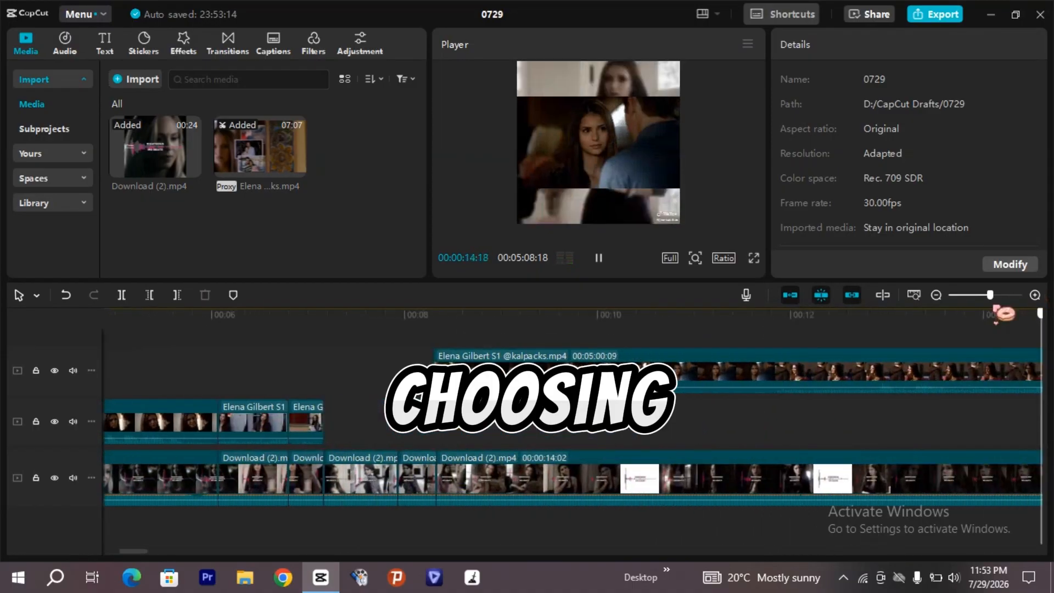
Step: Look through the remaining Elena Gilbert S1 footage up to about 00:00:53 for the next scenes
drag(1004, 312, 866, 376)
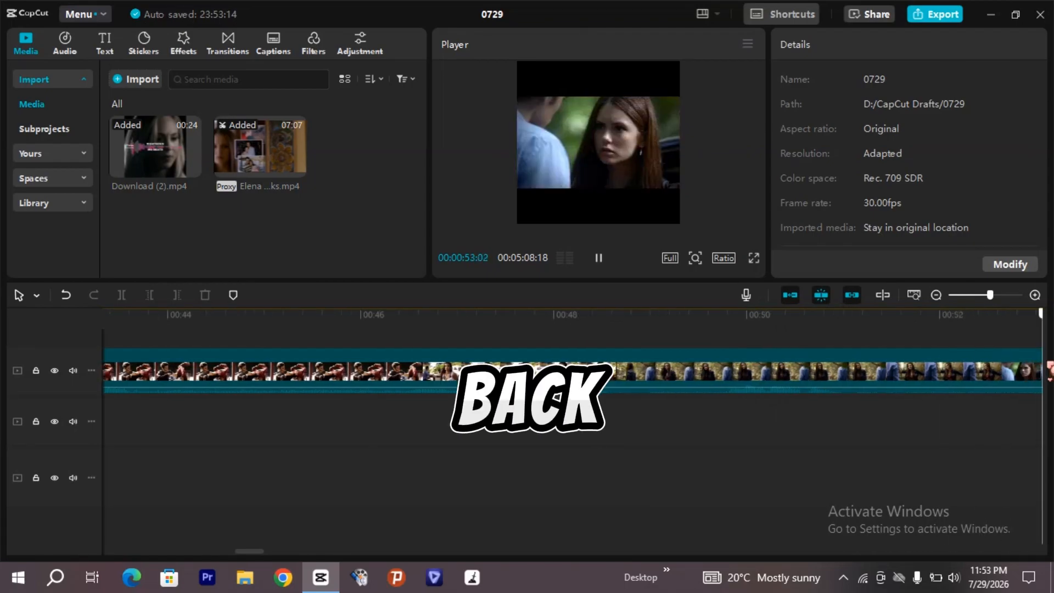
click(786, 371)
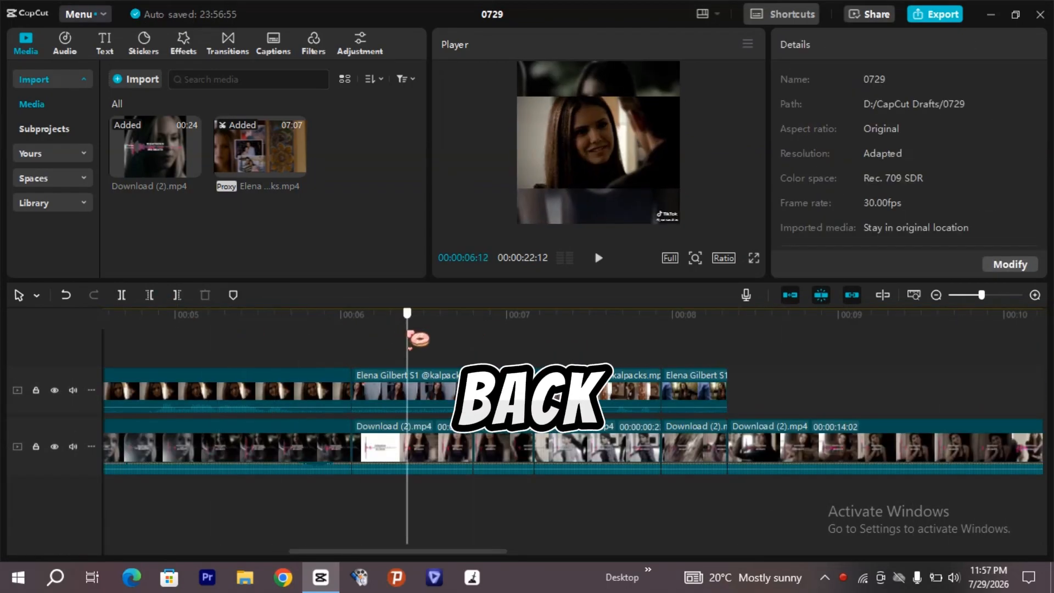
Step: Play the short beat-cut clips from about 00:00:06:00 to 00:00:08:10 to check their timing against the audio
click(358, 313)
click(598, 258)
key(space)
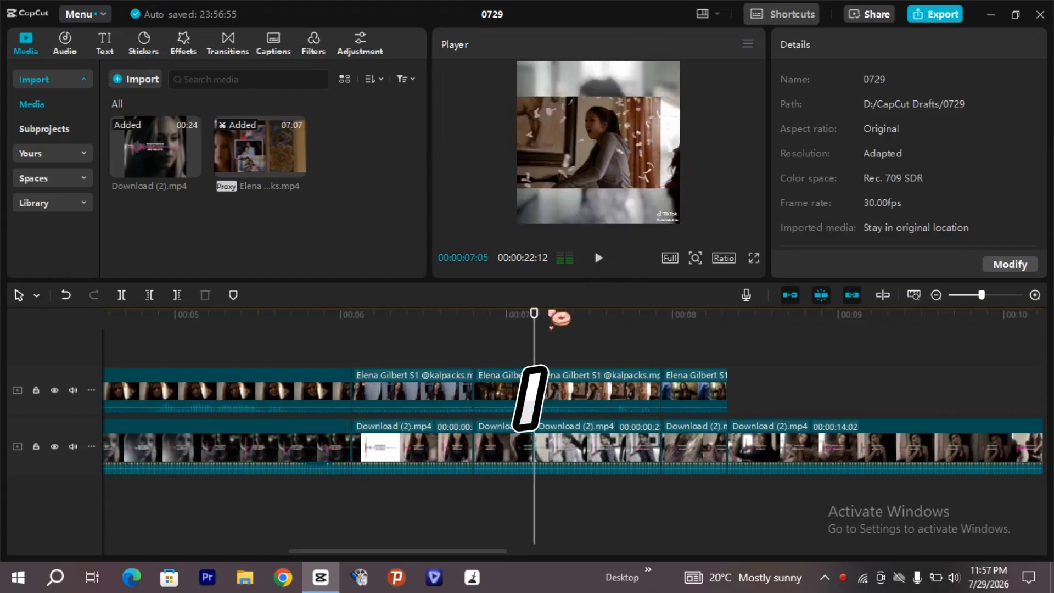
key(space)
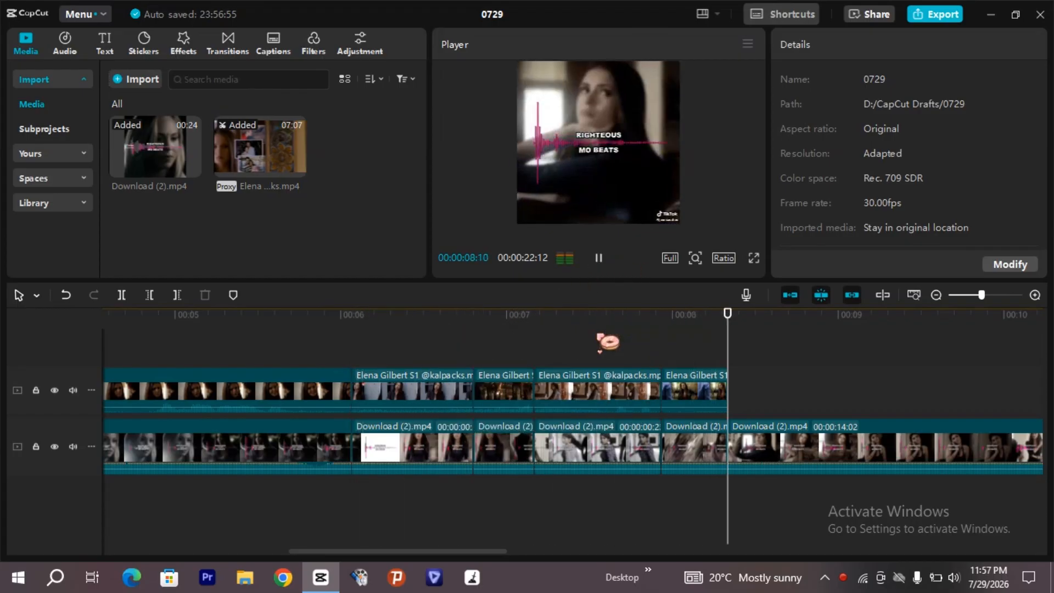
key(space)
Step: Lower the volume of the four short Elena Gilbert S1 clips to -∞ dB and toggle the mute of their track
click(694, 391)
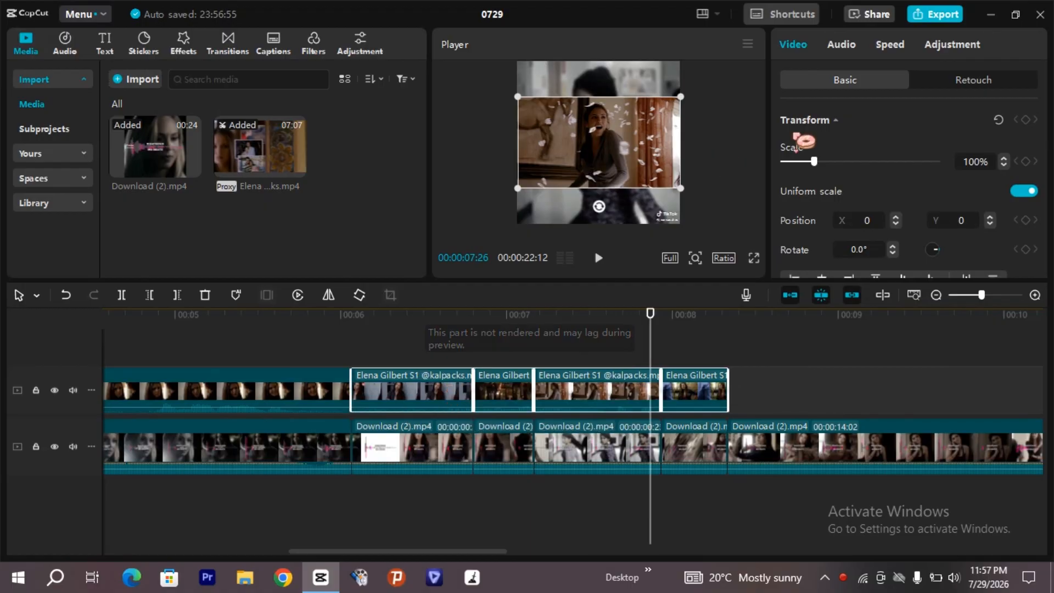
click(860, 47)
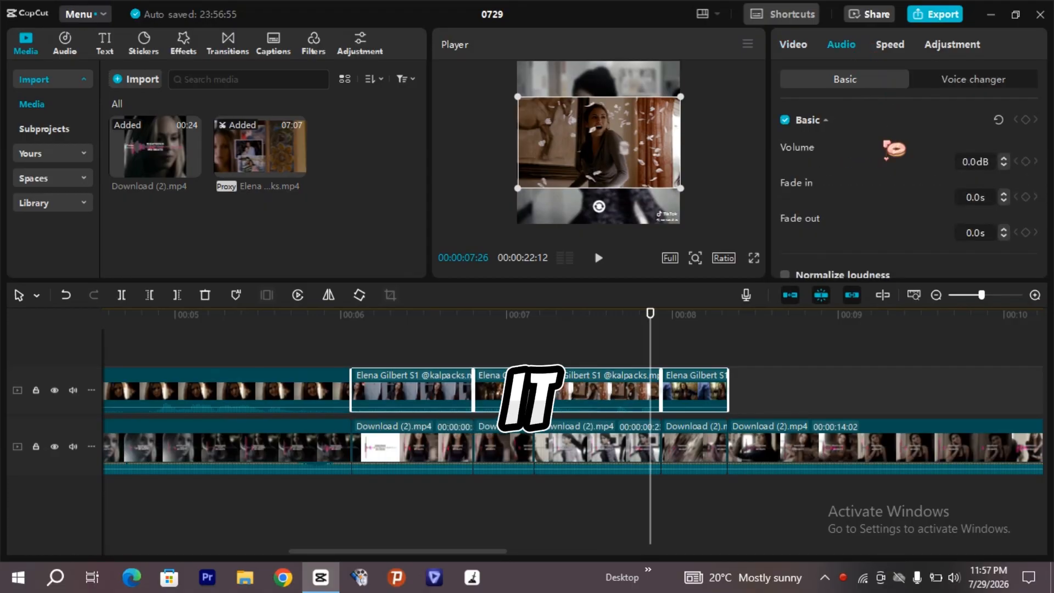
drag(903, 162, 807, 161)
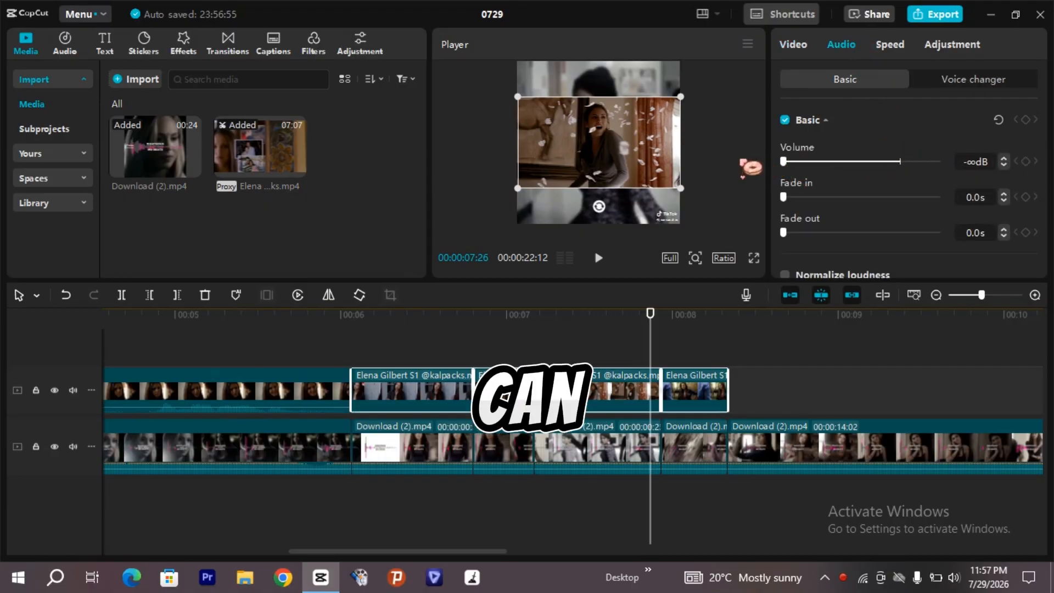
click(606, 340)
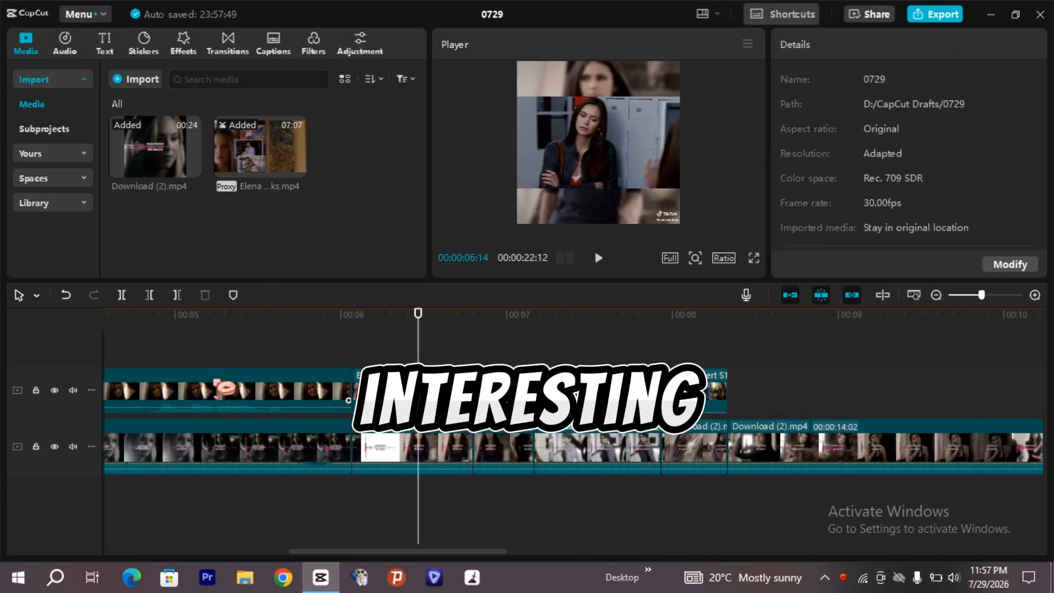
click(73, 390)
Step: Scale the four short Elena Gilbert S1 clips together to 177% plus three small increments so they fill the frame
drag(292, 343, 1038, 356)
drag(593, 369, 433, 358)
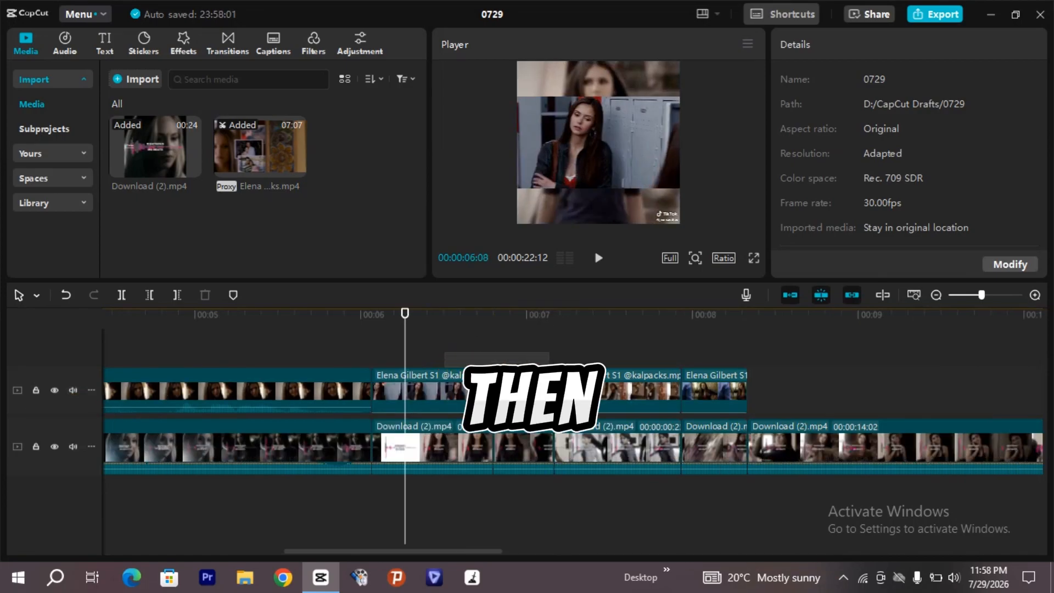
click(679, 388)
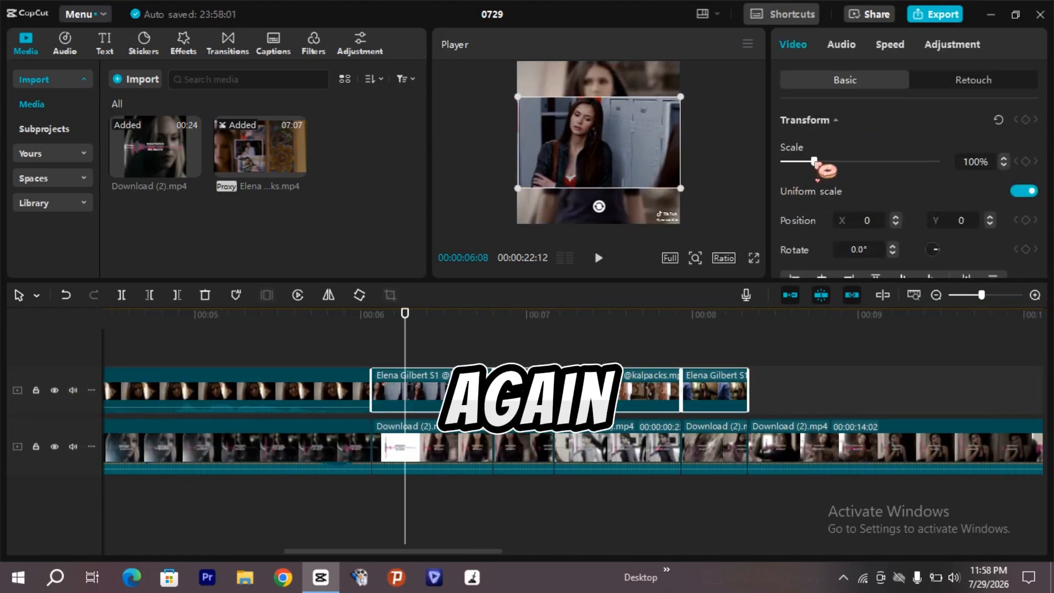
drag(822, 160, 838, 161)
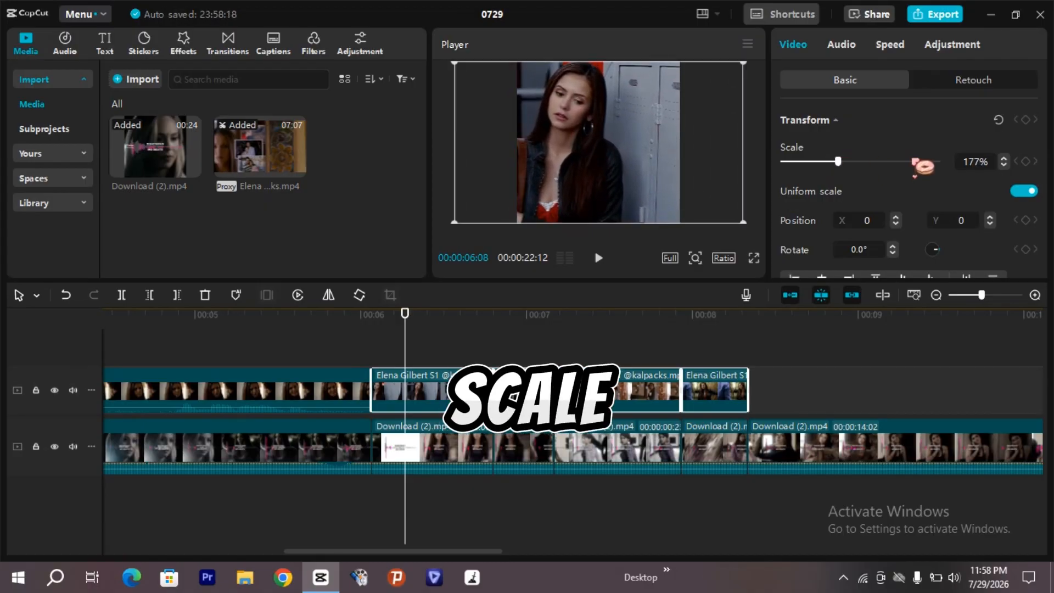
click(1003, 159)
click(1003, 159)
click(1003, 159)
Step: Play back the enlarged clips from about 00:00:06:00 to review the framing and cuts
click(463, 356)
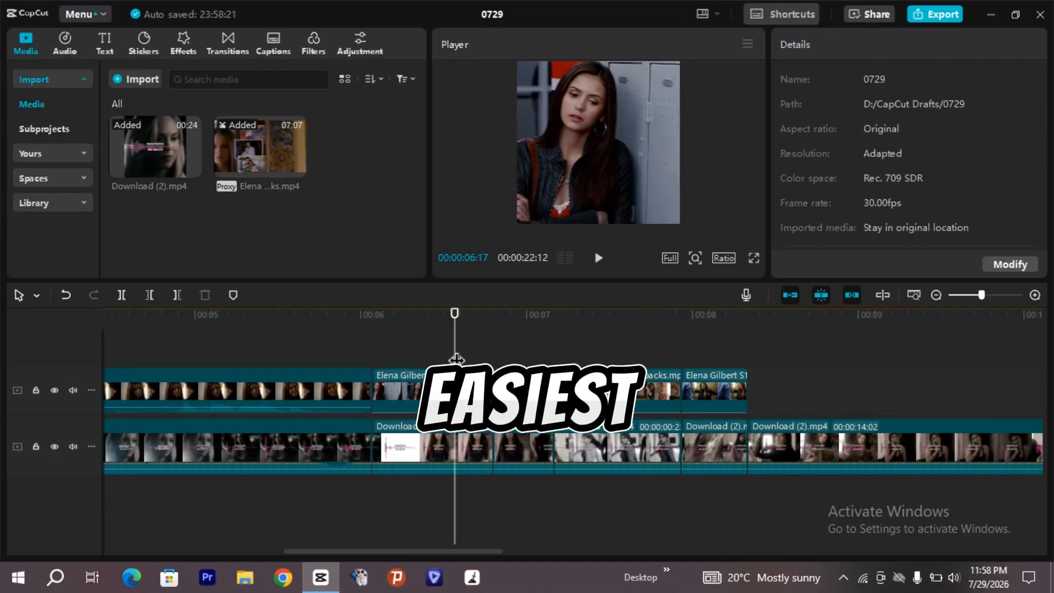
click(371, 352)
key(space)
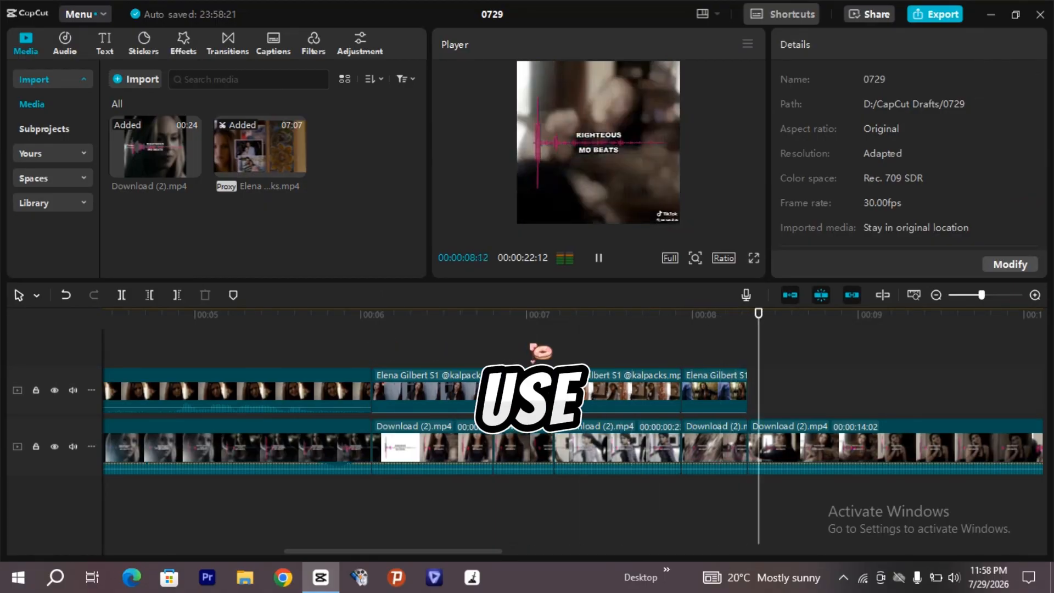
Step: Shift the first short Elena Gilbert S1 clip horizontally so its subject sits in the middle of the frame
click(404, 346)
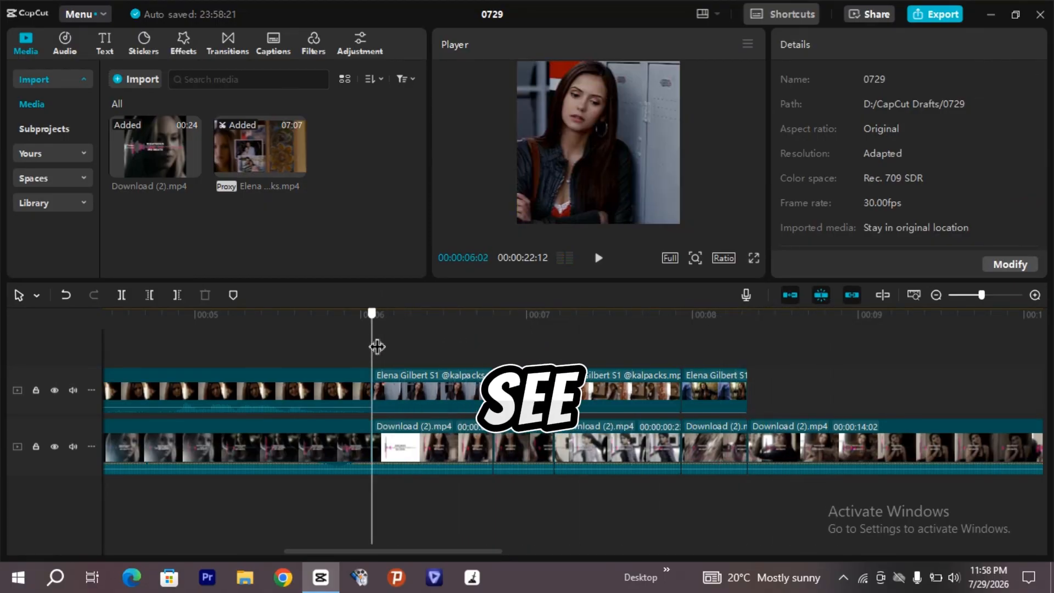
click(374, 395)
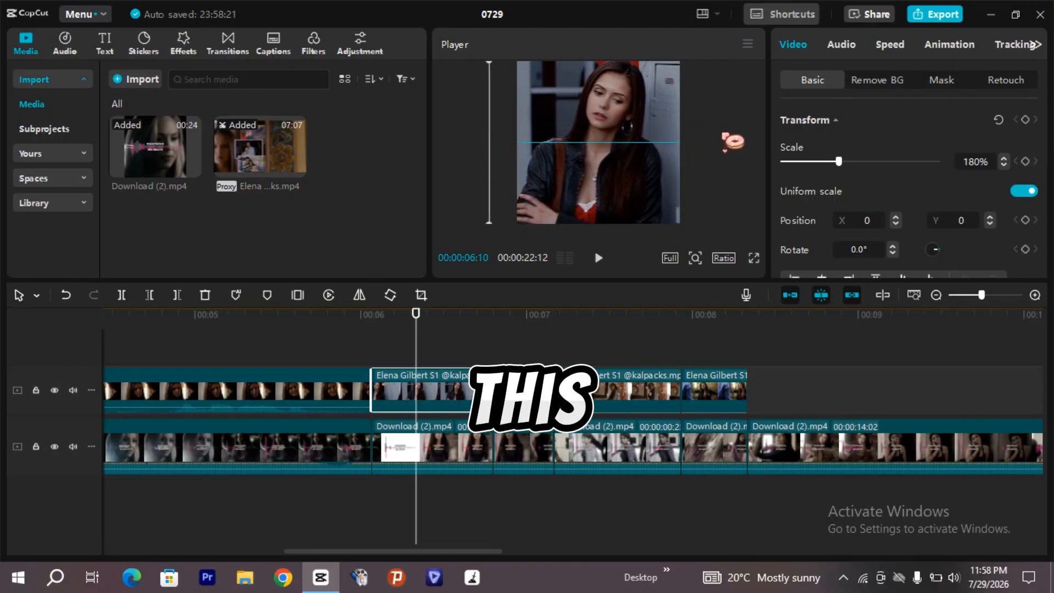
click(464, 356)
click(477, 360)
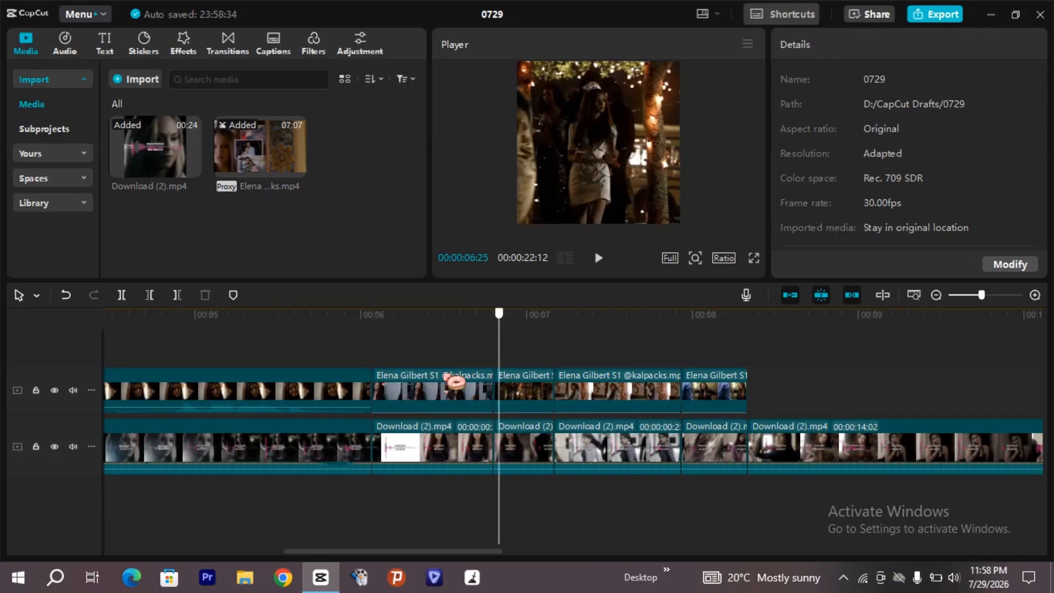
Step: Check the framing of the second and third short clips and shift the fourth clip's picture left to centre its subject
click(532, 390)
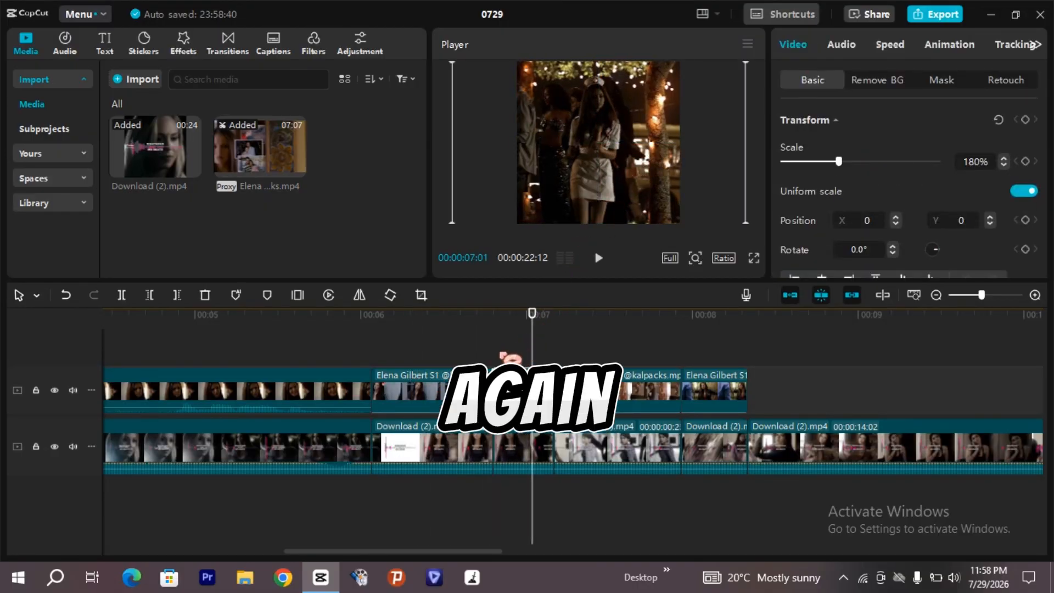
click(501, 357)
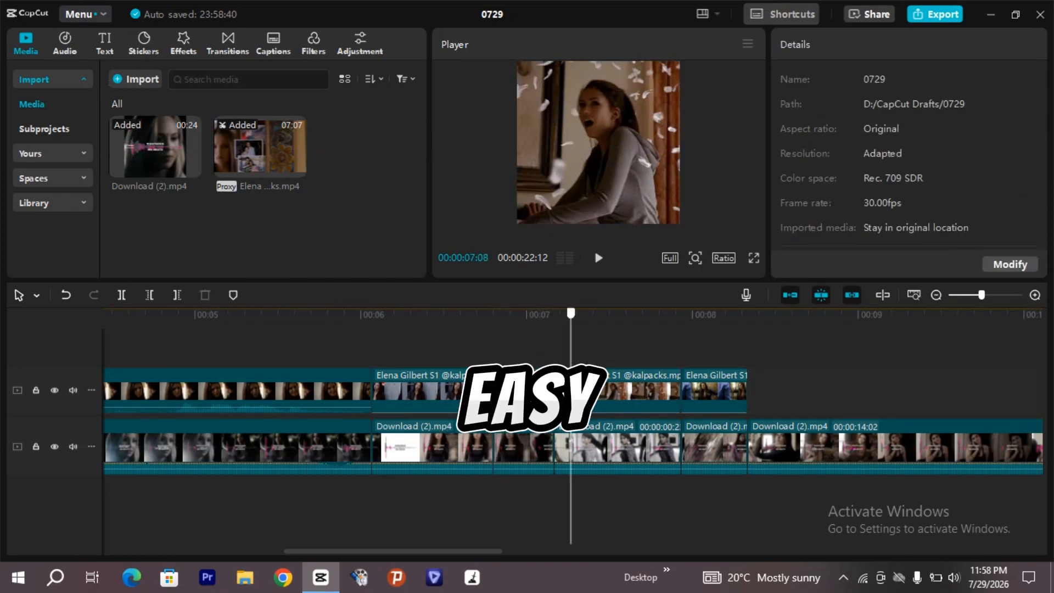
click(632, 385)
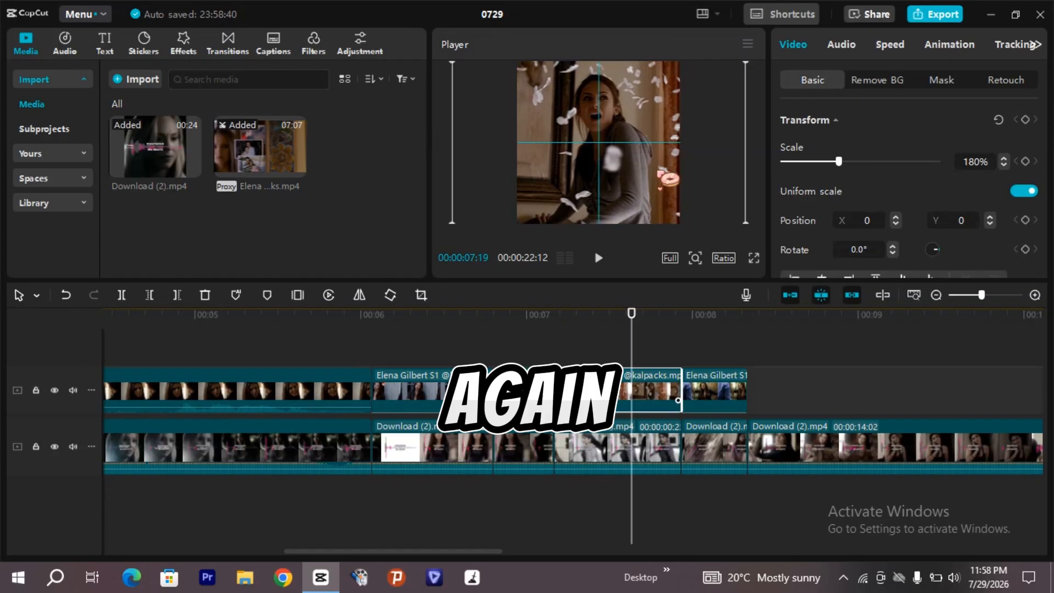
click(668, 357)
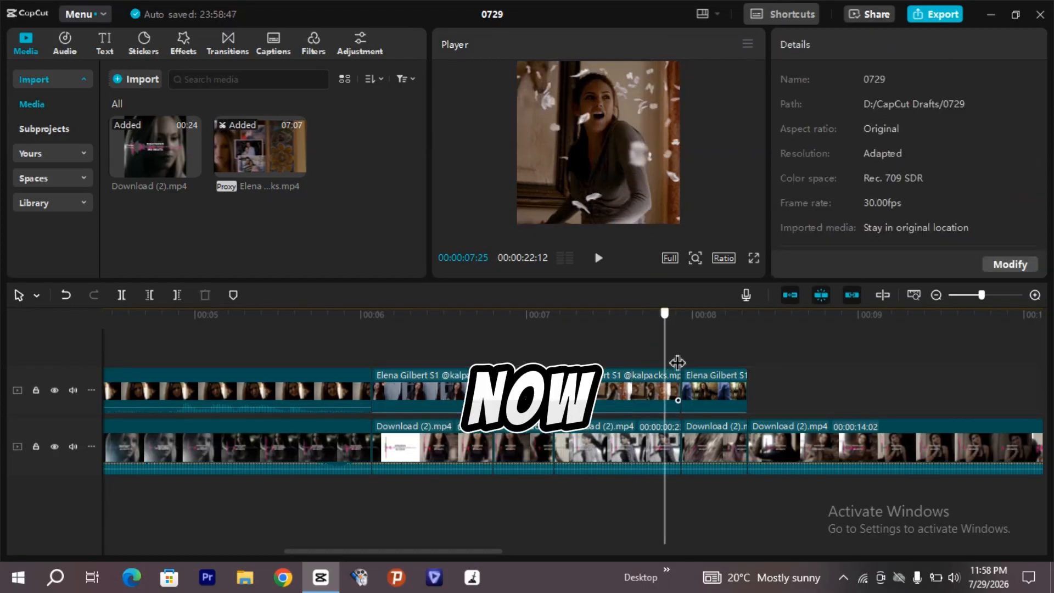
click(730, 373)
drag(648, 168, 602, 164)
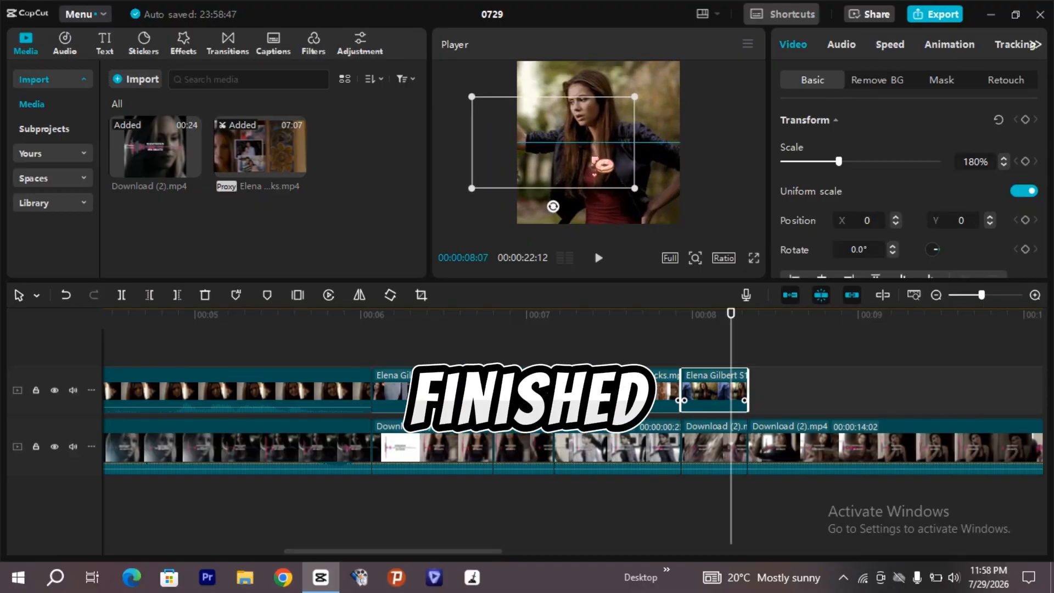
Step: Apply a Custom speed curve to the four short clips and lower its middle point to below 1x for a slow-motion dip
drag(694, 354, 721, 387)
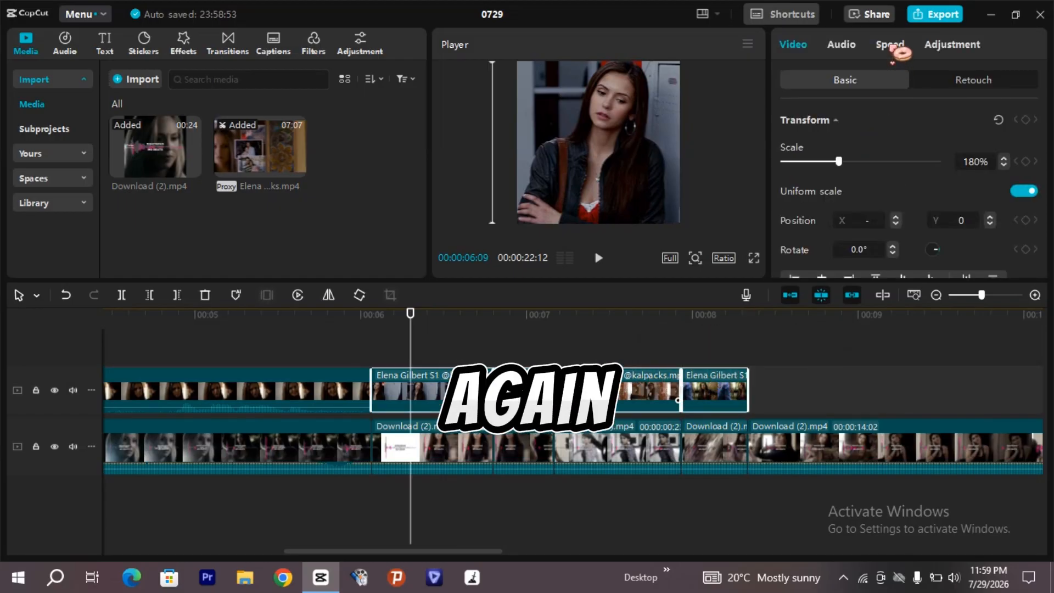
click(890, 46)
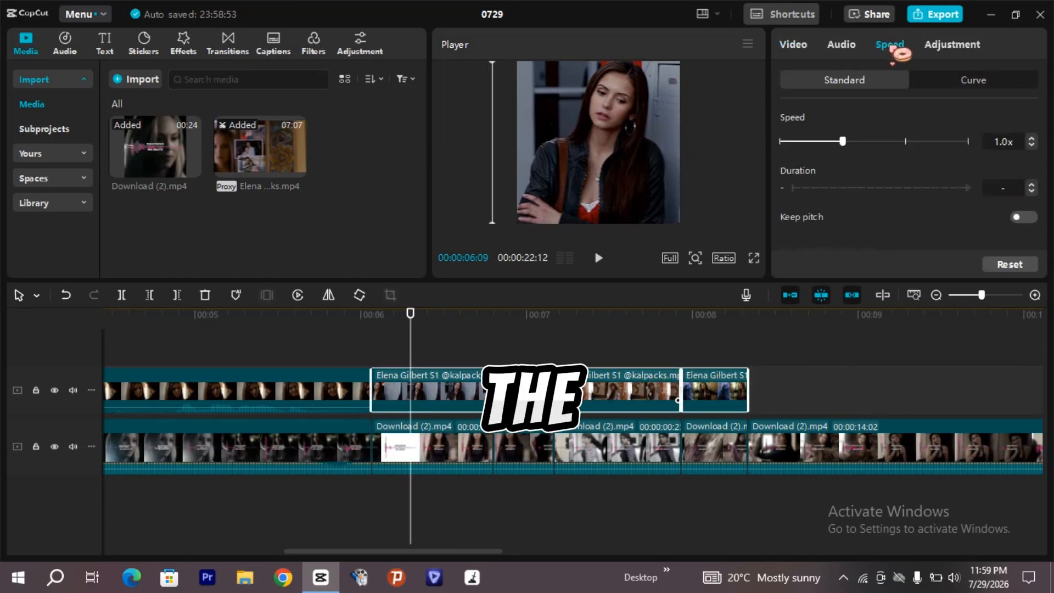
click(933, 84)
click(890, 133)
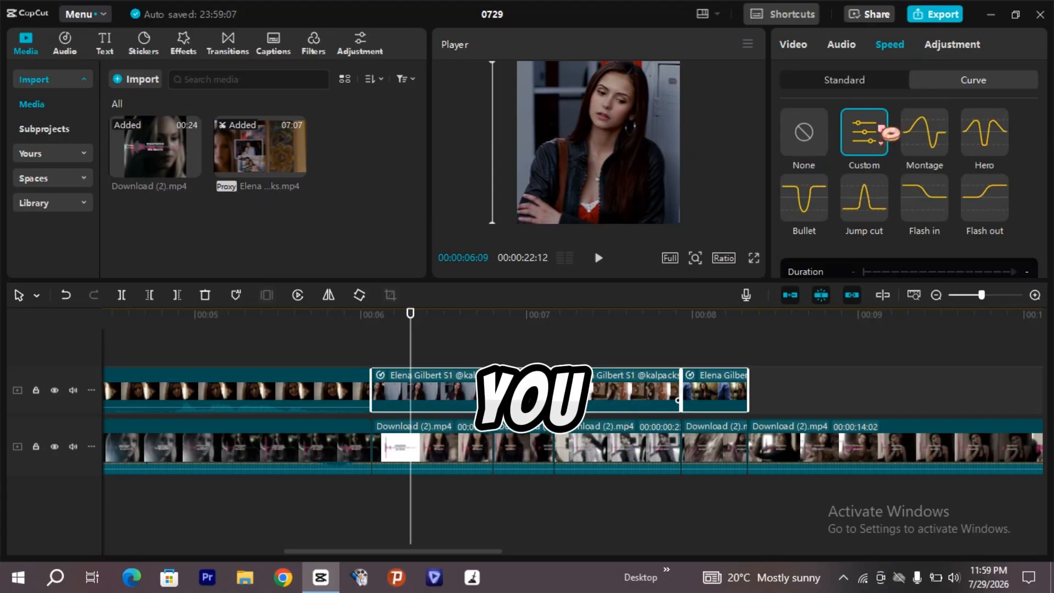
drag(1048, 134, 1047, 203)
scroll(1009, 189, down, 2)
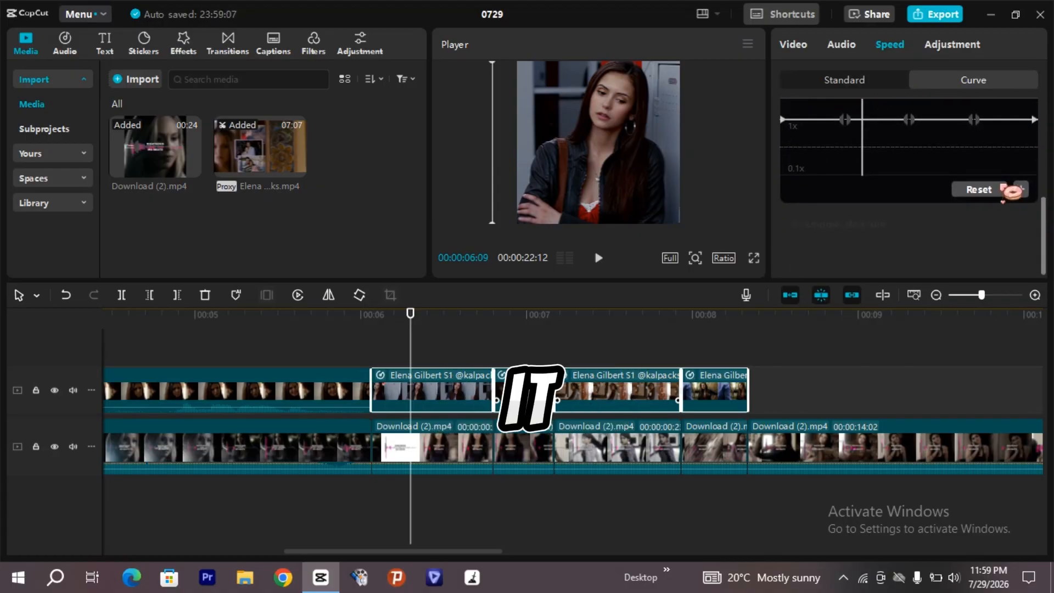
drag(910, 119, 909, 152)
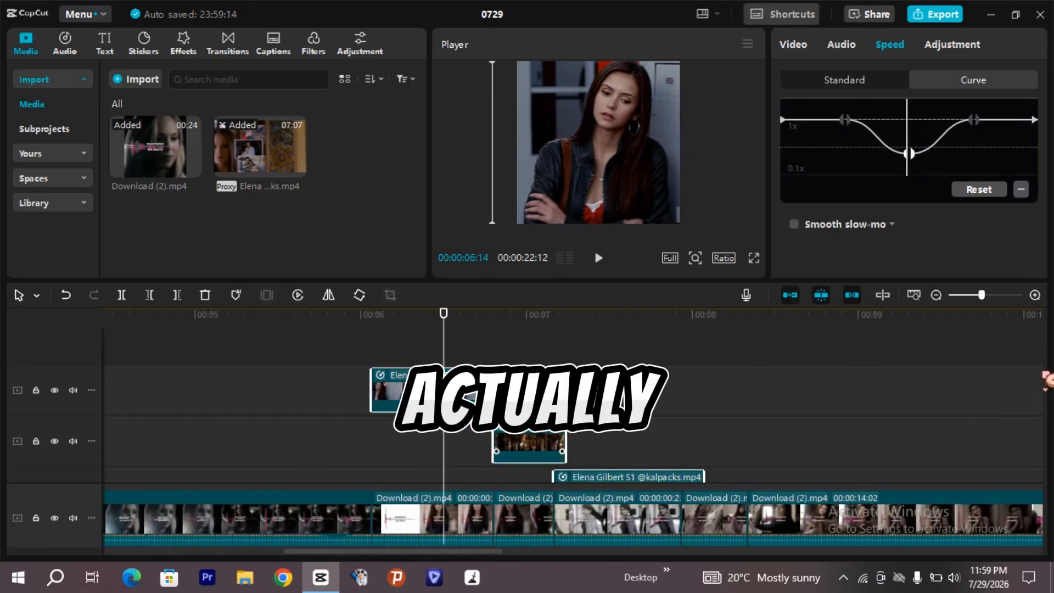
Step: Play back the slowed clips from about 00:00:06:00 to review the speed curve's effect
drag(1039, 383, 1039, 472)
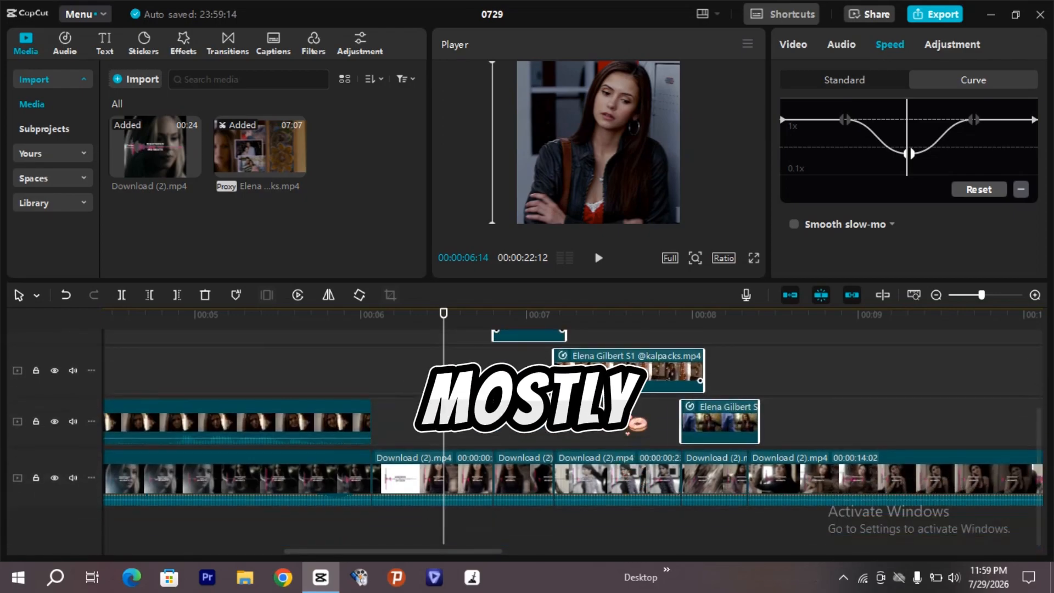
click(626, 418)
key(space)
key(space)
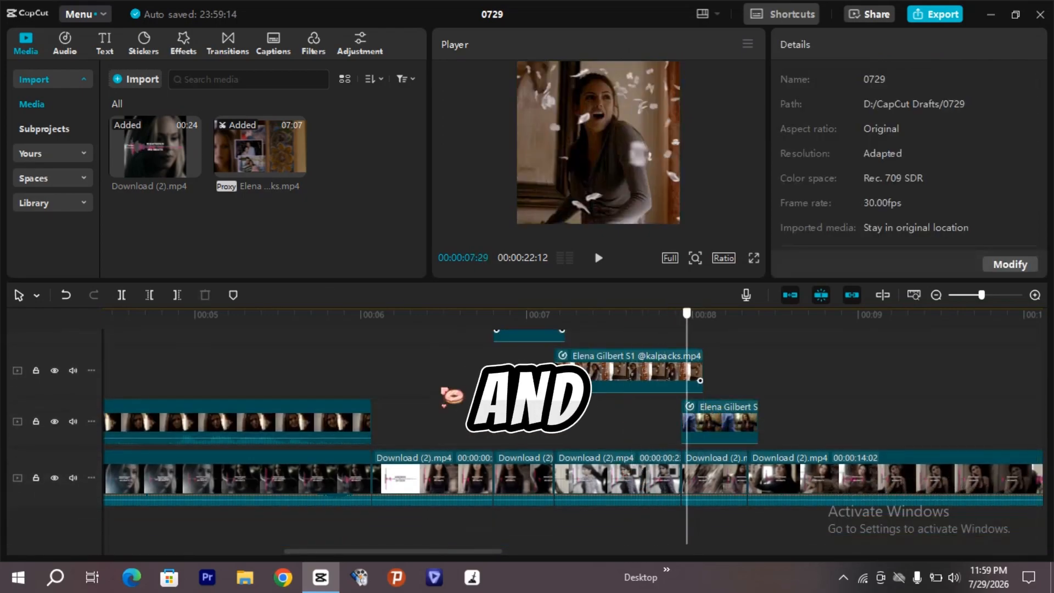
click(434, 387)
key(space)
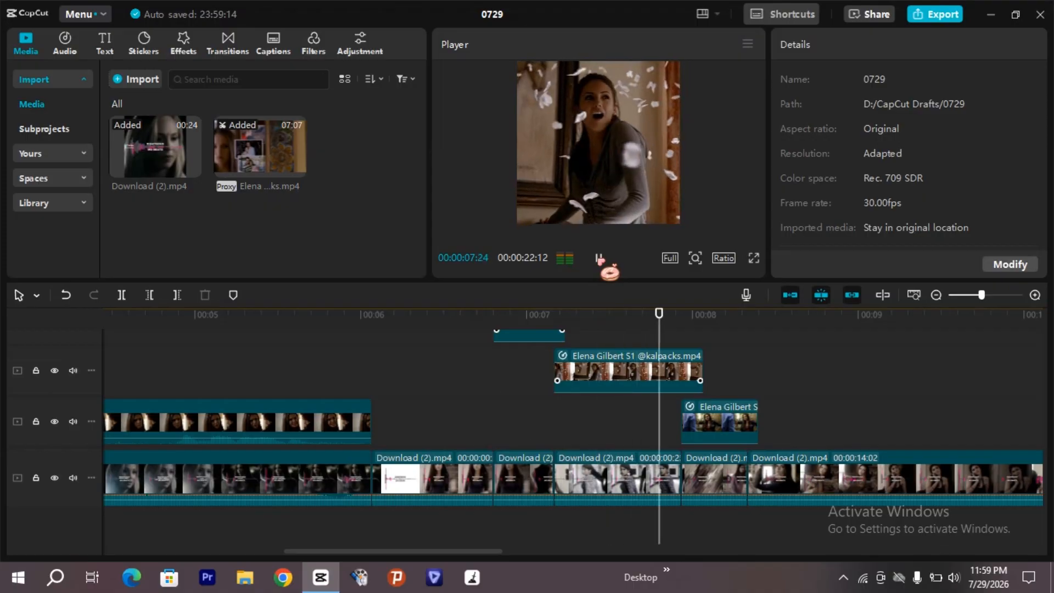
click(632, 426)
key(space)
Step: Trim the slowed fourth and third clips to their beat cuts and return the third clip to the shared scene track
drag(722, 432, 506, 434)
click(499, 426)
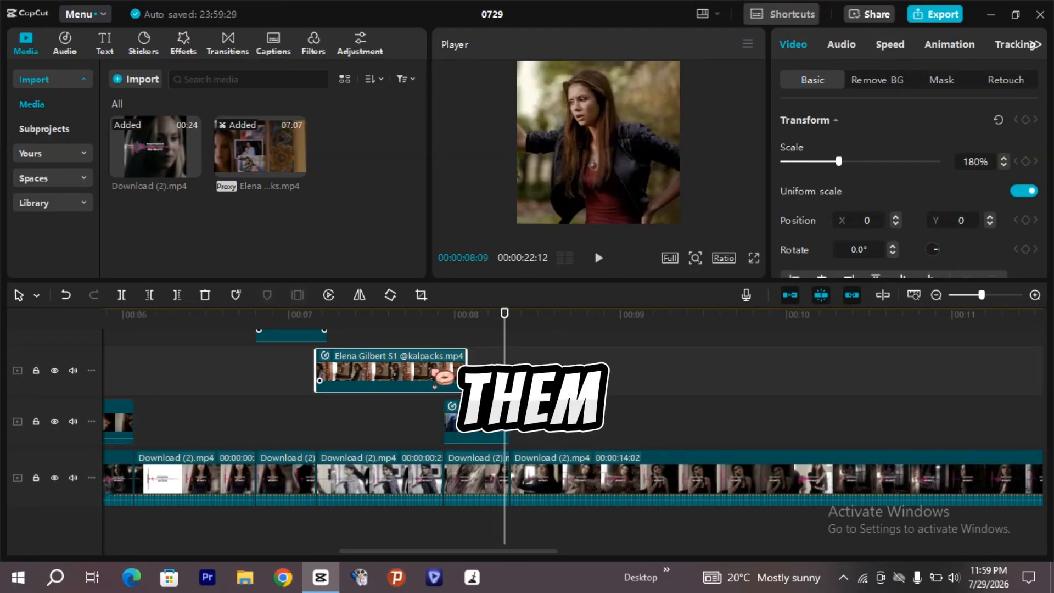
drag(301, 371, 316, 370)
drag(449, 371, 415, 425)
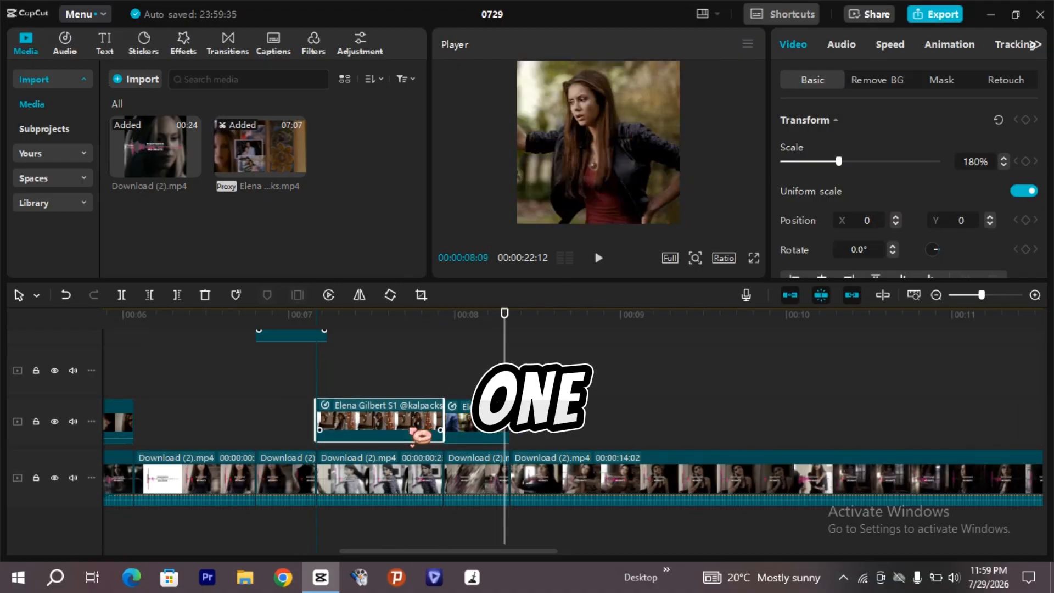
Step: Trim the slowed first and second clips to their beat cuts and line them up on the same scene track
click(416, 383)
scroll(336, 373, left, 3)
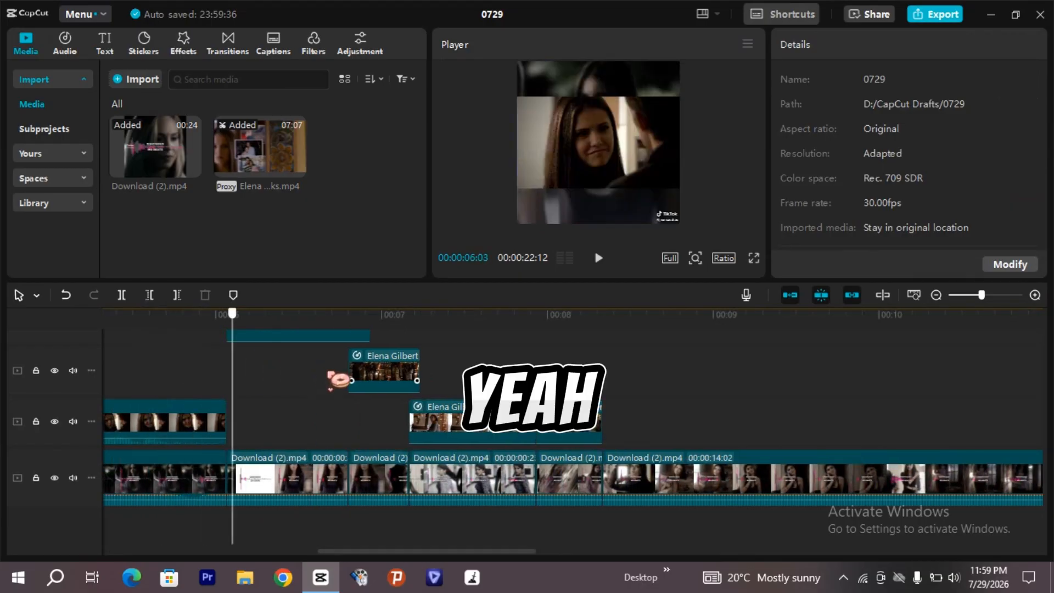
click(371, 374)
drag(384, 373, 377, 419)
Step: Enable Smooth slow-mo on all four short clips and set its method to Optical flow
drag(318, 405, 538, 391)
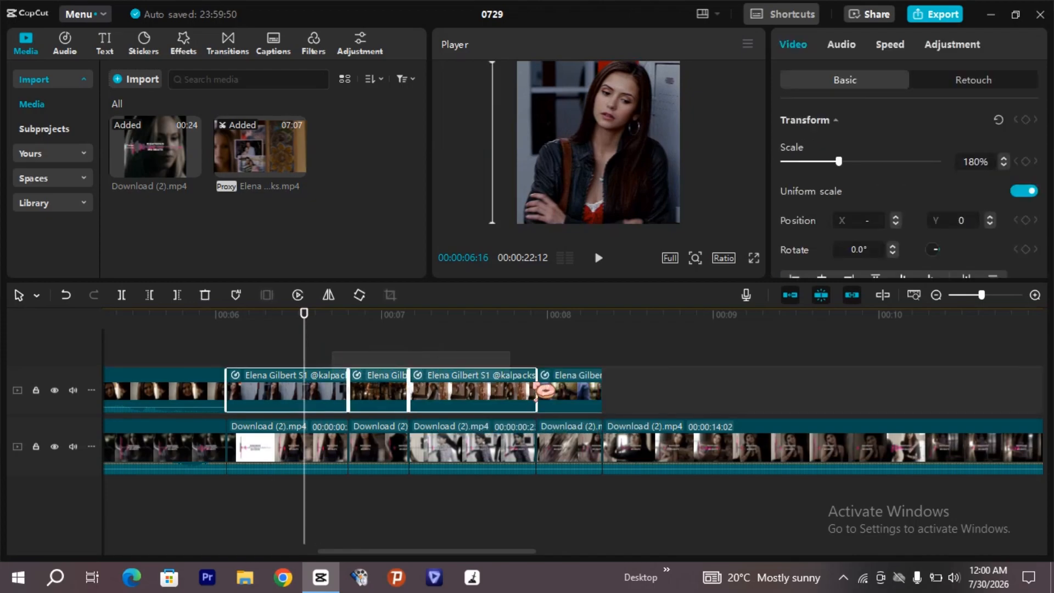
click(901, 53)
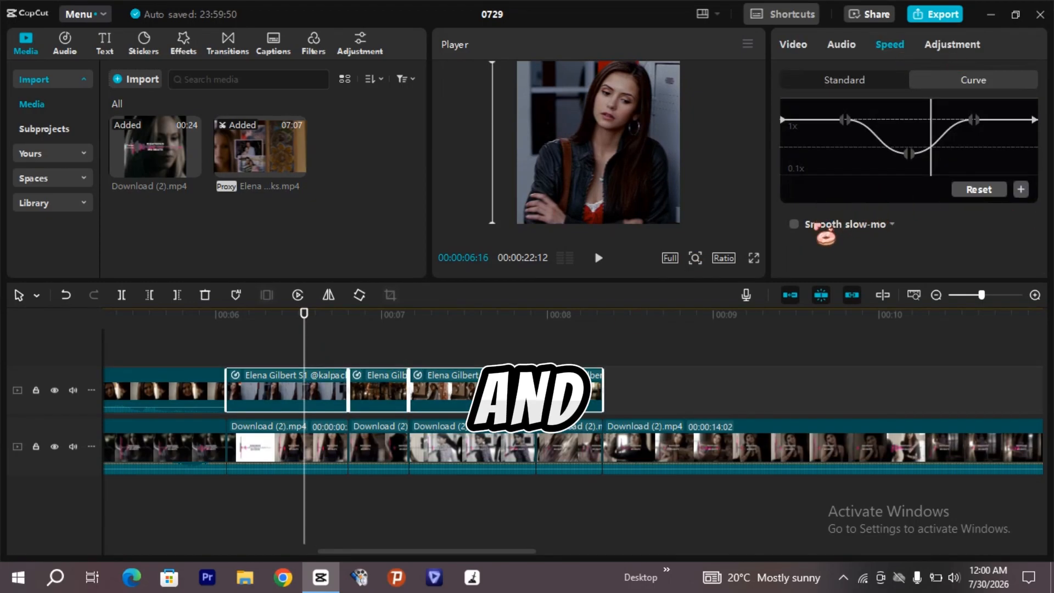
click(893, 224)
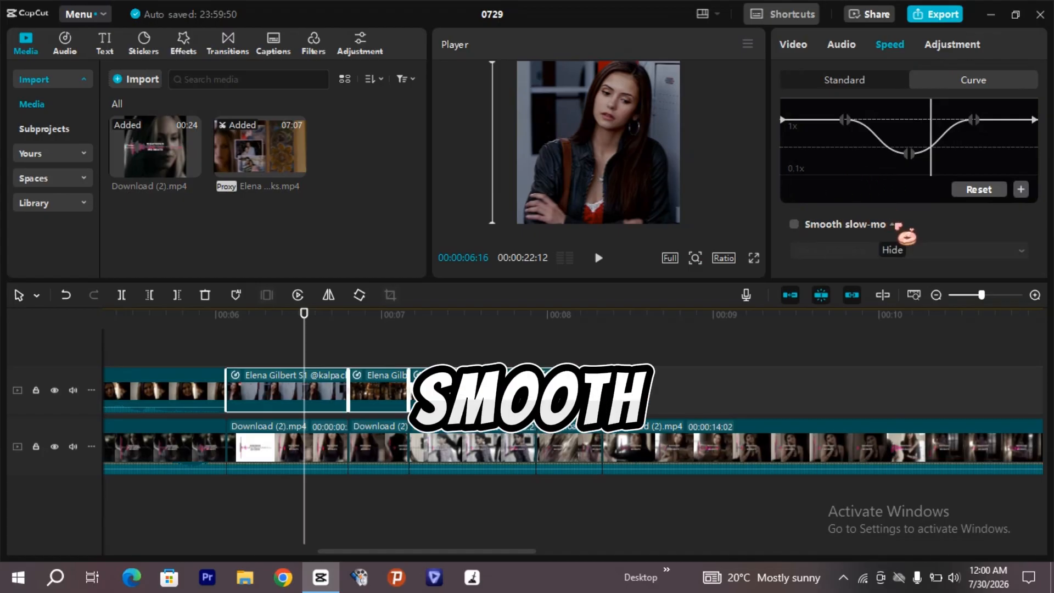
click(794, 225)
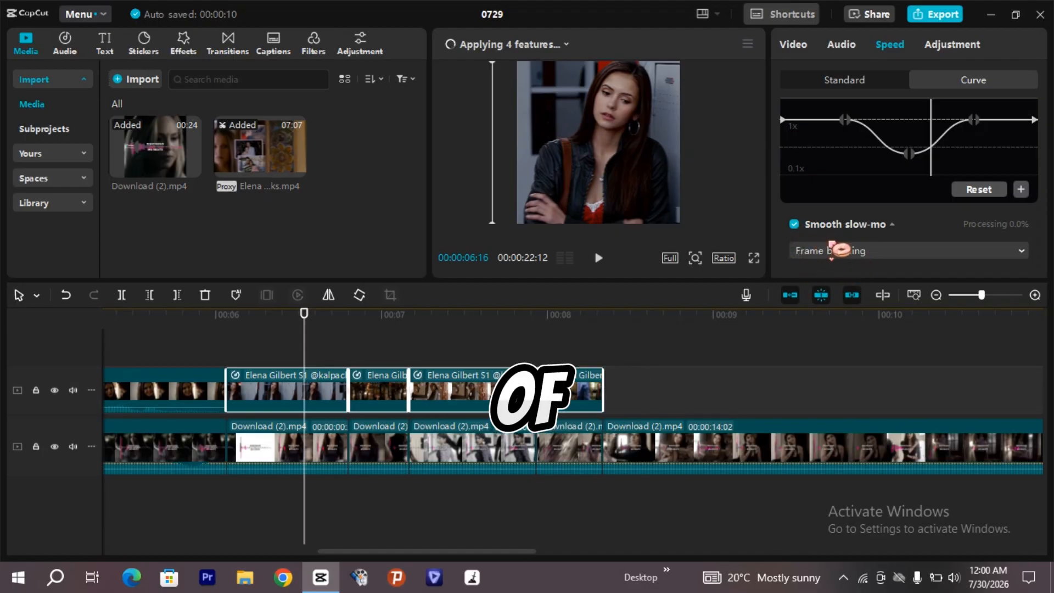
click(907, 252)
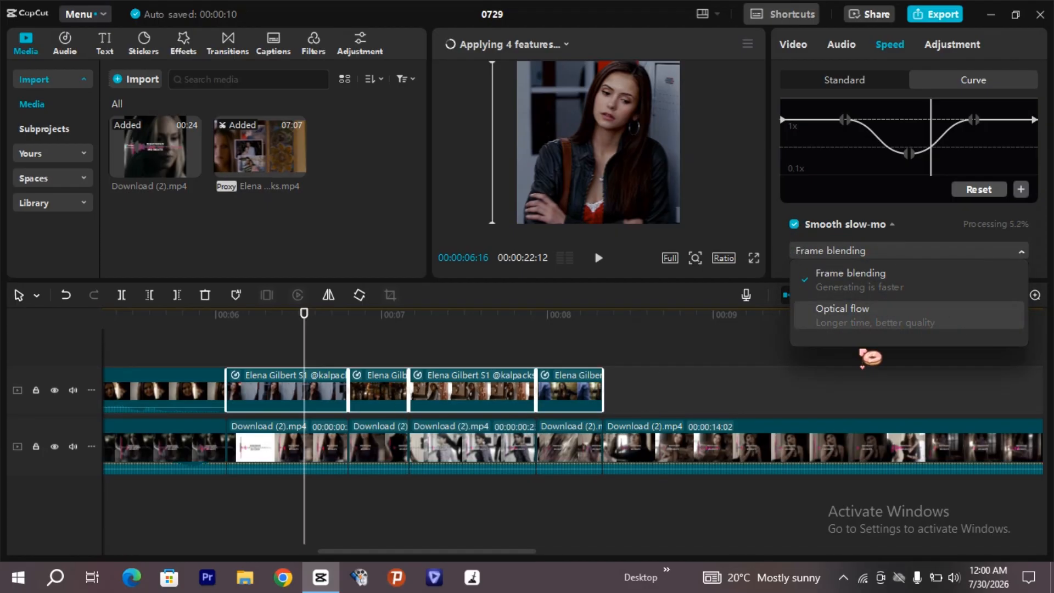
click(878, 322)
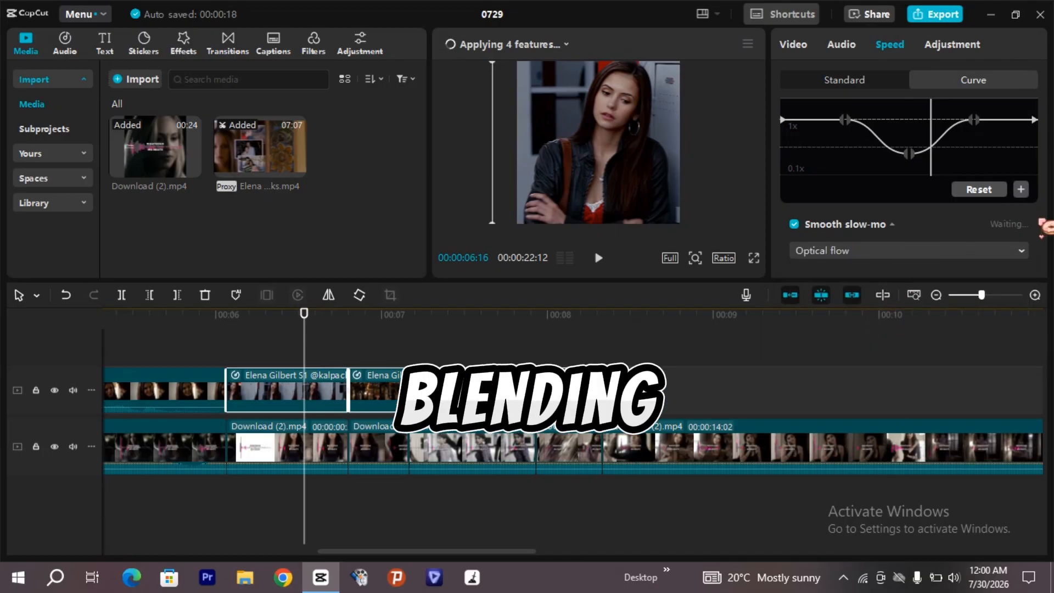
scroll(1046, 223, down, 1)
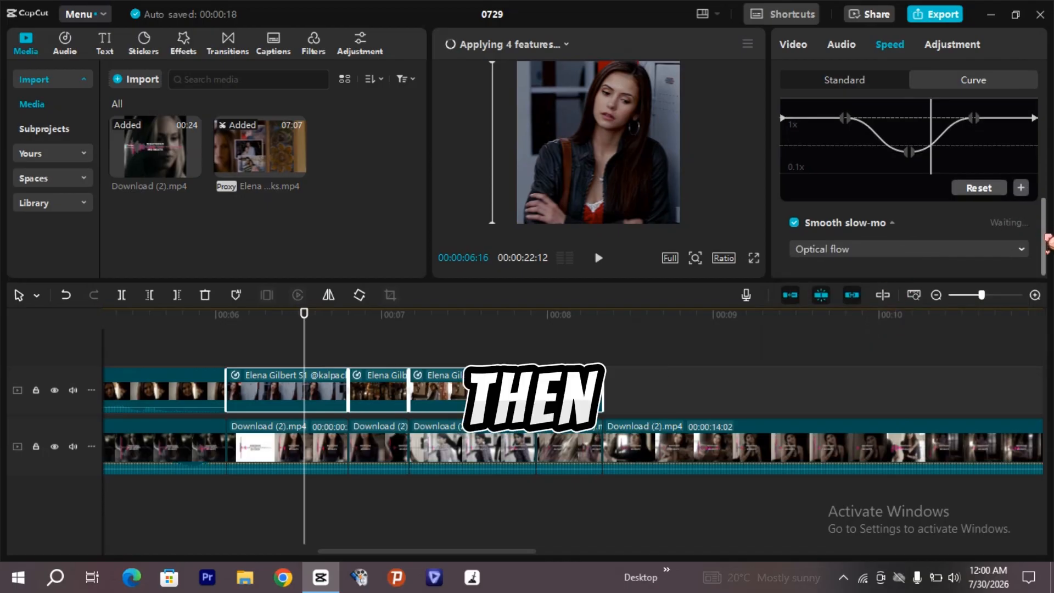
Step: Deselect the clips and check the progress of the Smooth slow-mo processing
click(805, 45)
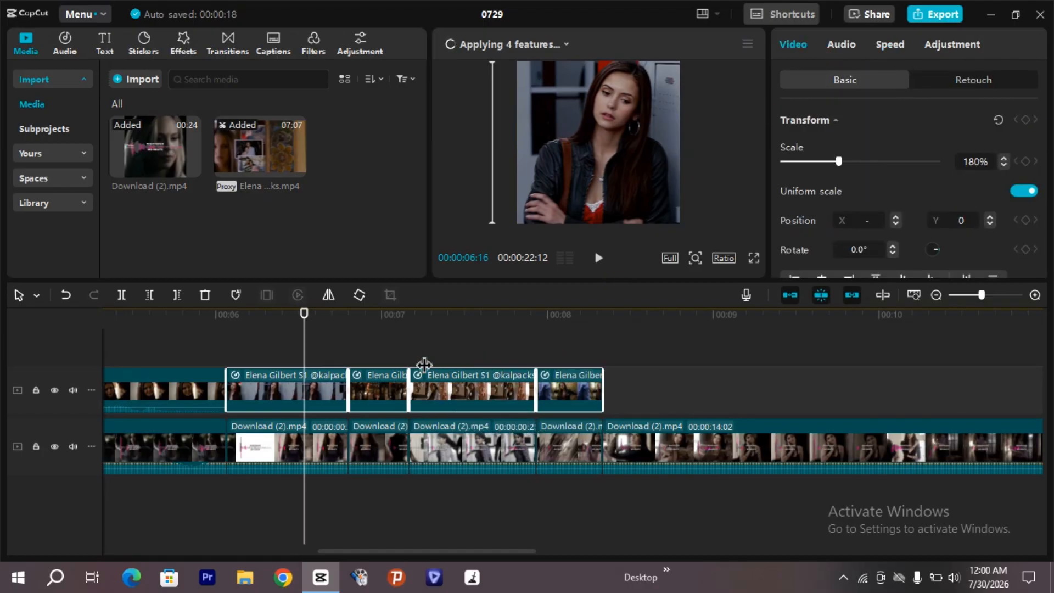
click(310, 348)
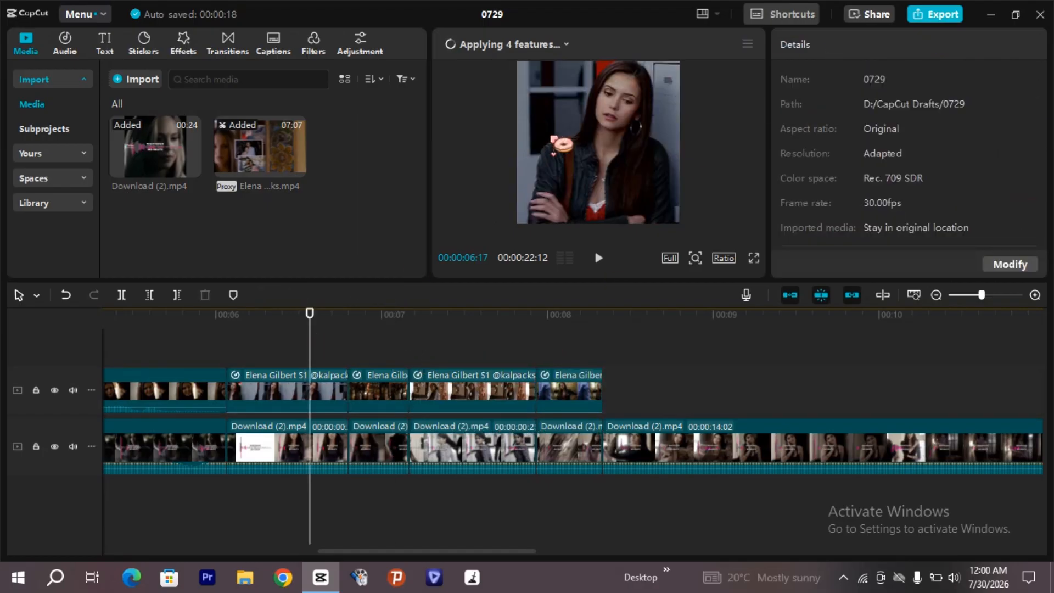
click(543, 50)
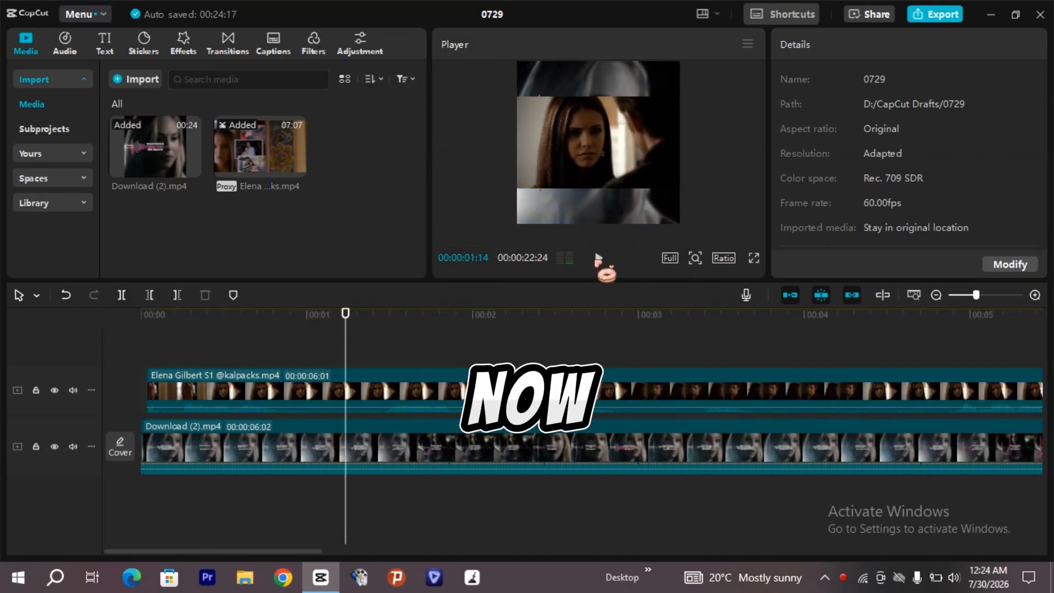
Step: Scale the long opening Elena Gilbert S1 clip up to 181% so it fills the frame
click(598, 258)
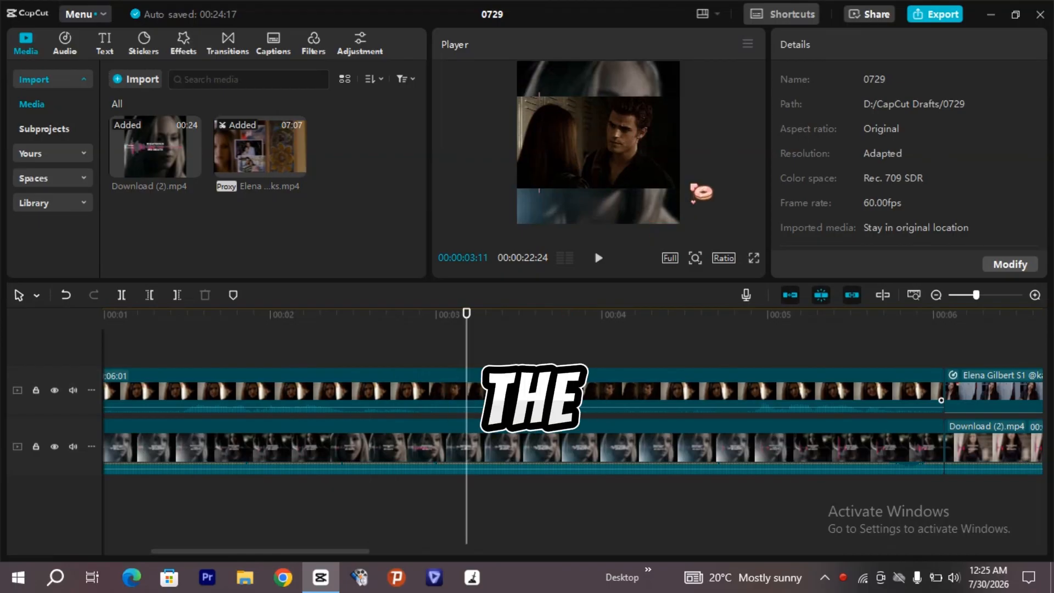
click(678, 186)
drag(684, 188, 768, 215)
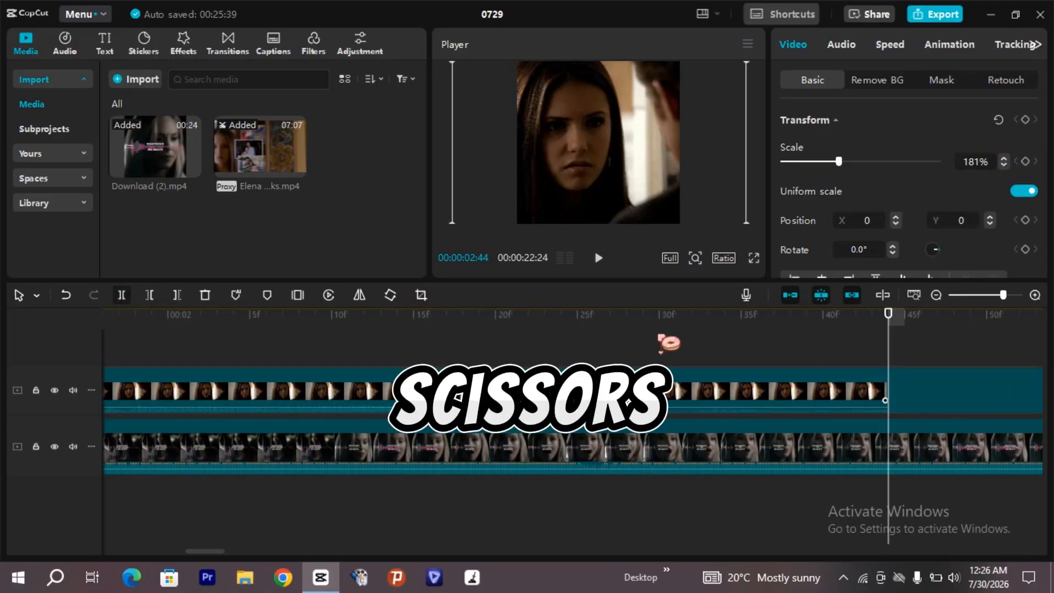
Step: Split the opening clip at 00:00:02:44 and trim the start of the second part by one frame to leave a small gap
key(ctrl+b)
click(927, 340)
scroll(933, 384, right, 4)
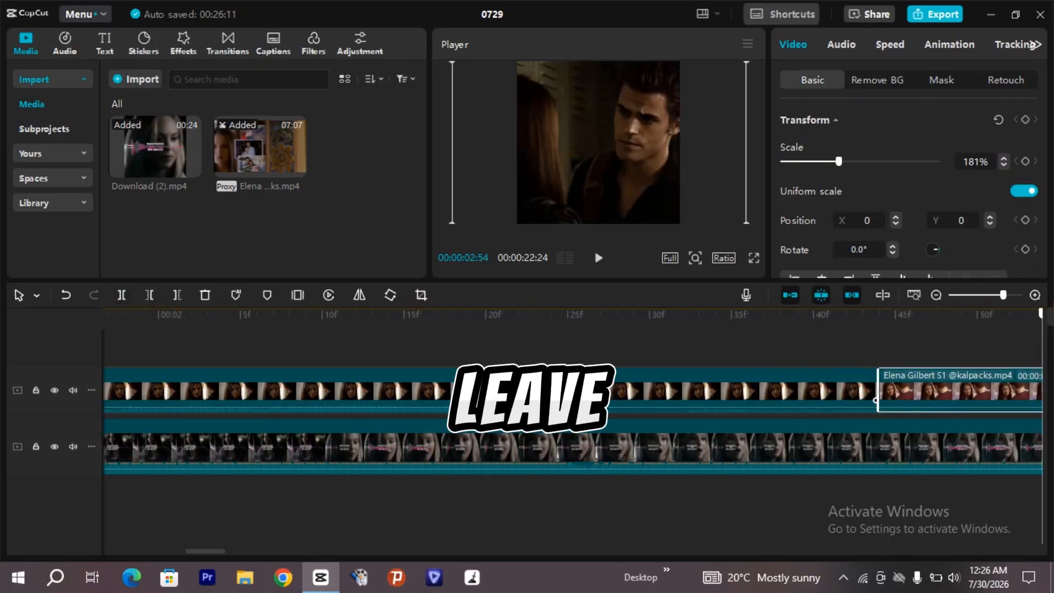
click(736, 359)
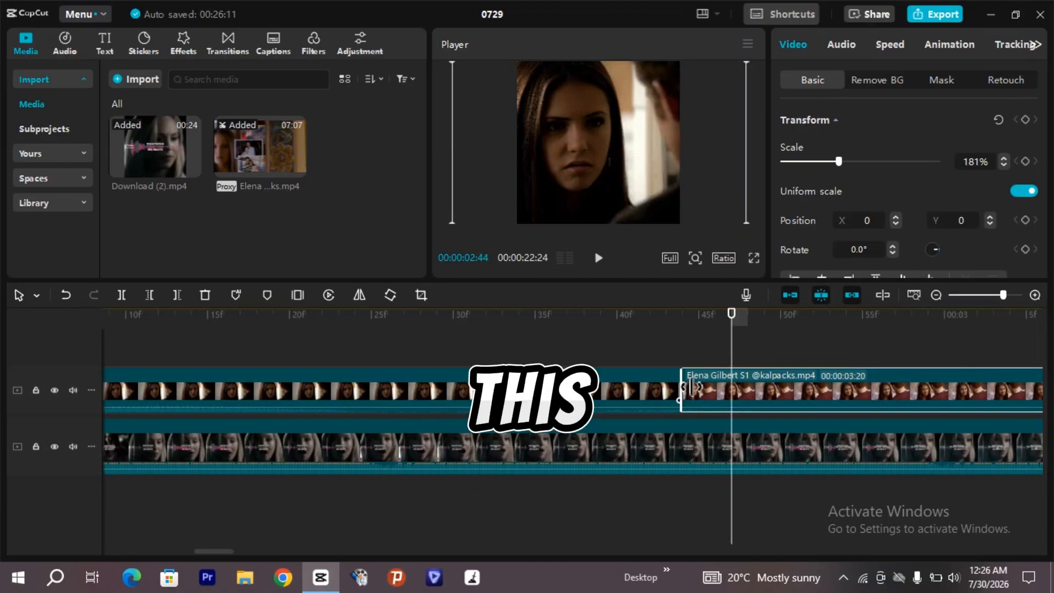
drag(684, 389, 697, 389)
click(690, 365)
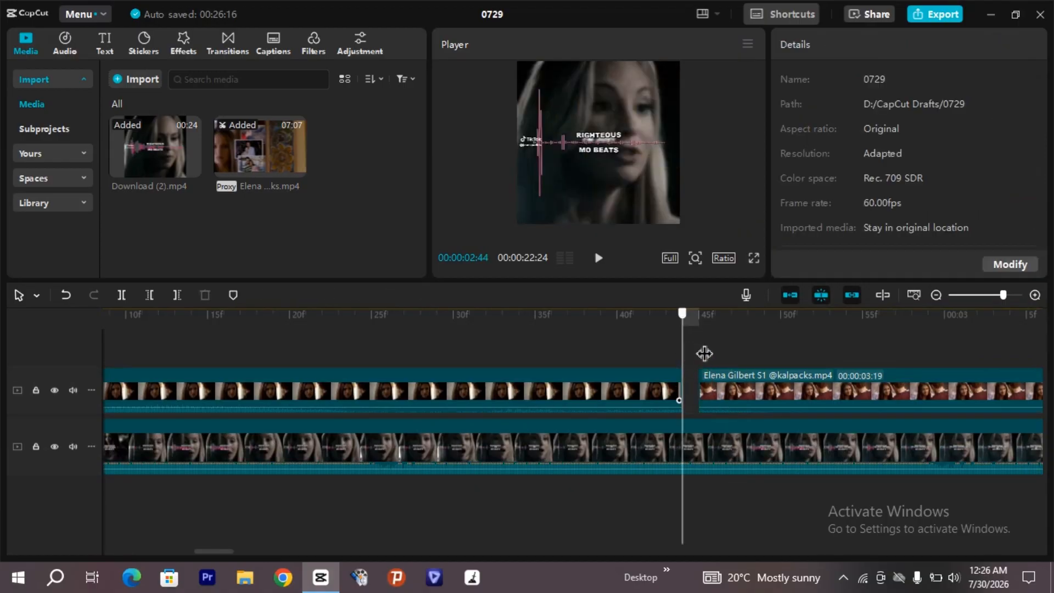
click(698, 353)
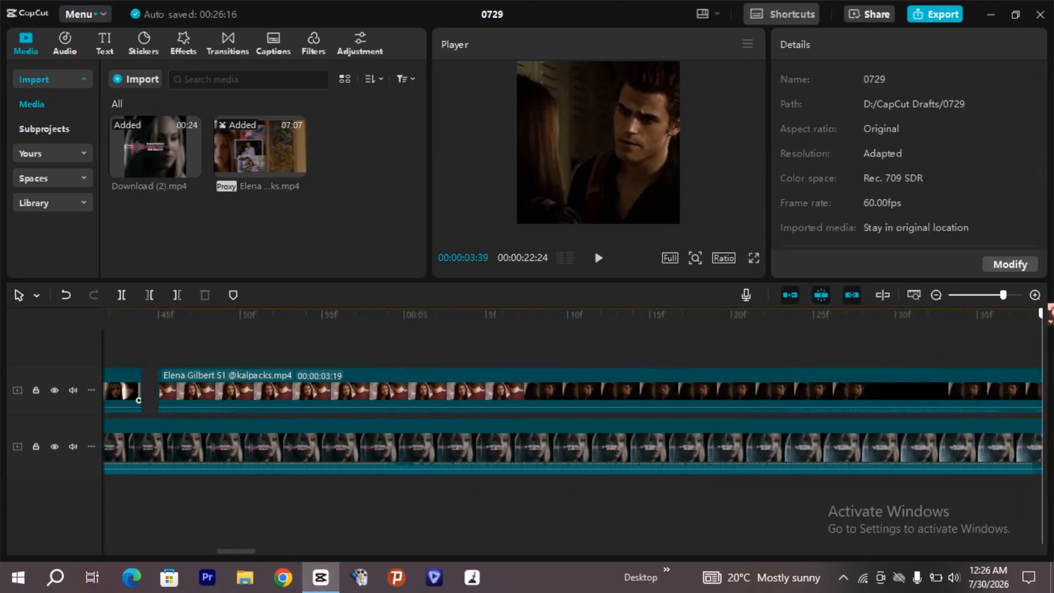
Step: Split the second Elena Gilbert S1 clip at 00:00:04:07 and trim the start of the part after it to leave a small gap
click(602, 344)
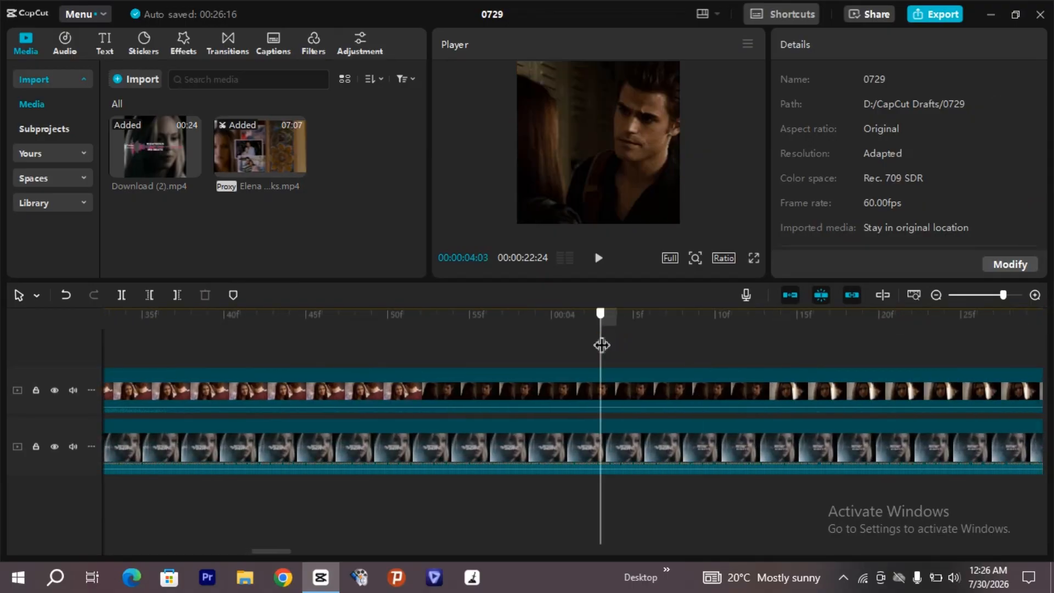
click(699, 375)
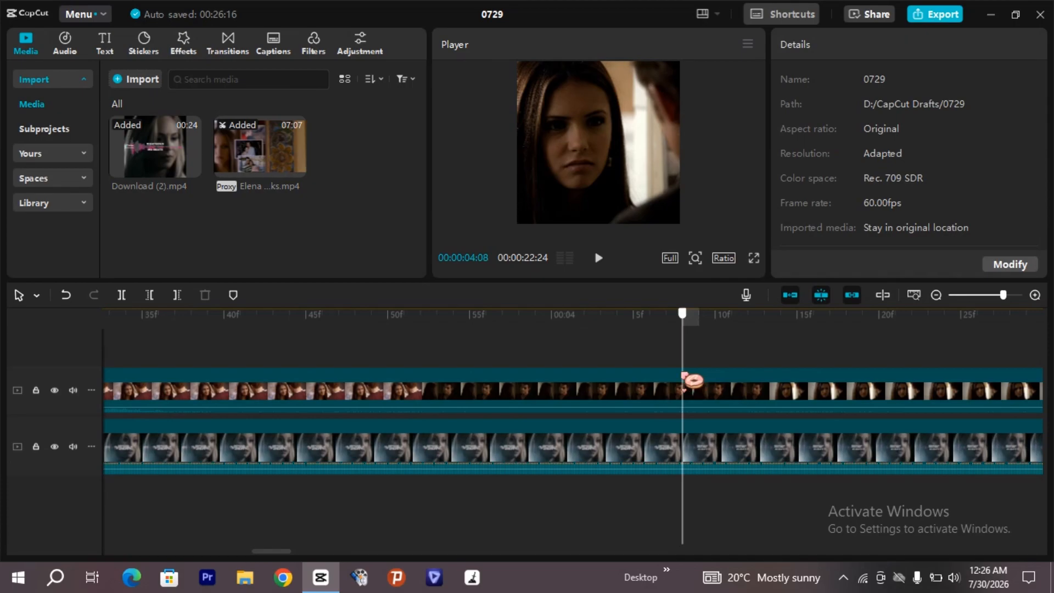
drag(682, 377, 670, 376)
click(671, 395)
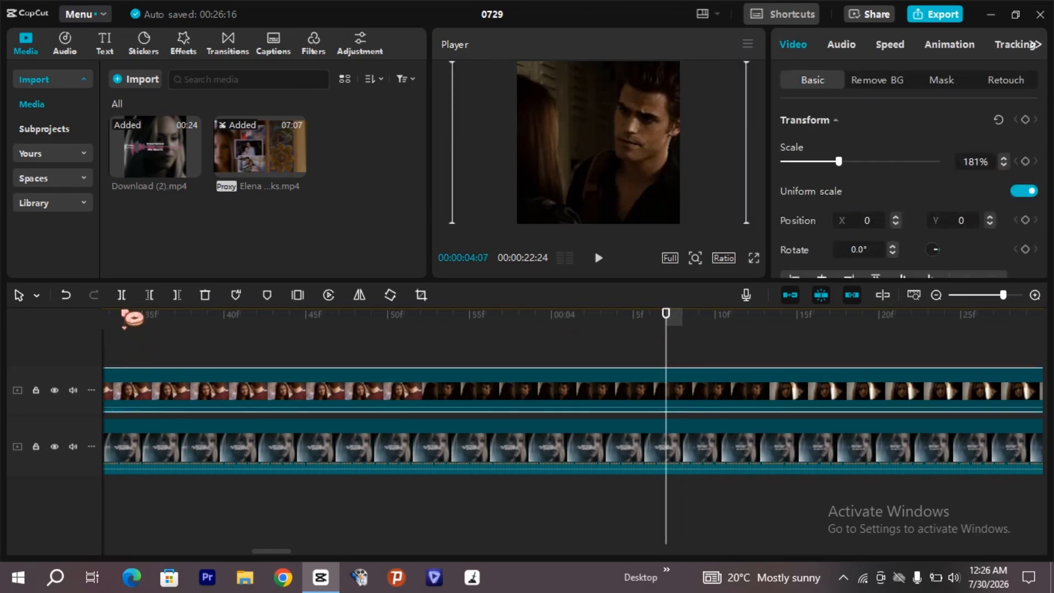
click(121, 295)
click(683, 384)
drag(670, 382, 1049, 354)
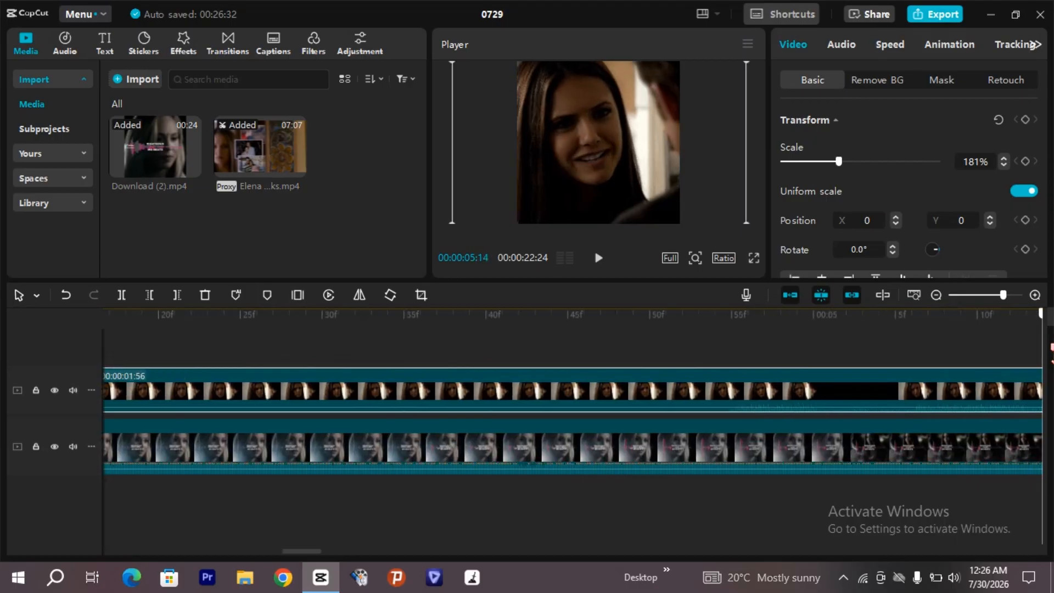
Step: Shift the second and first scene clips later on the timeline to close the gaps between the three opening clips
scroll(870, 348, down, 2)
click(730, 351)
click(643, 351)
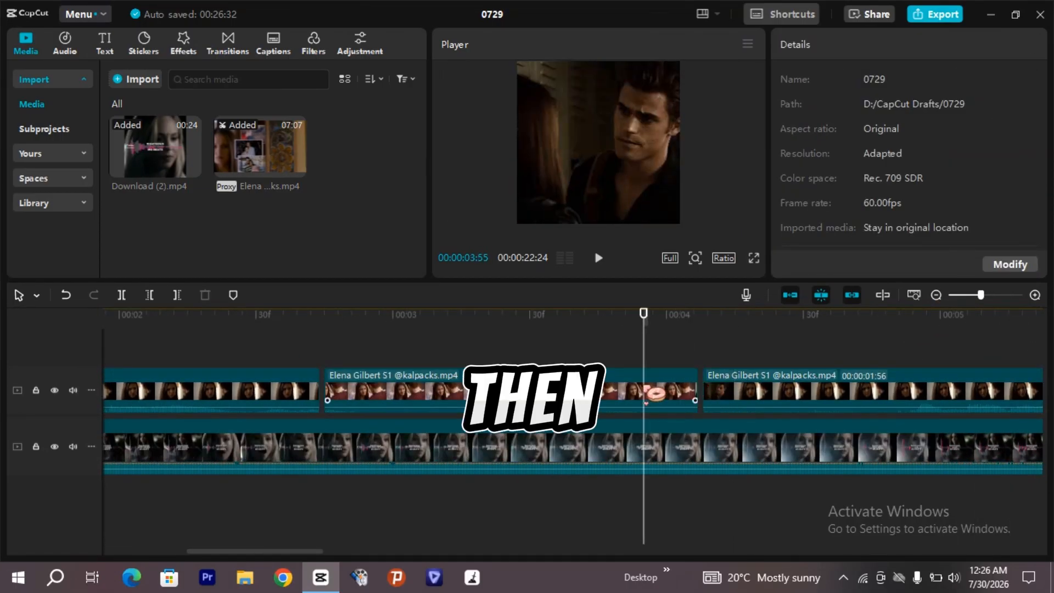
click(653, 390)
click(567, 349)
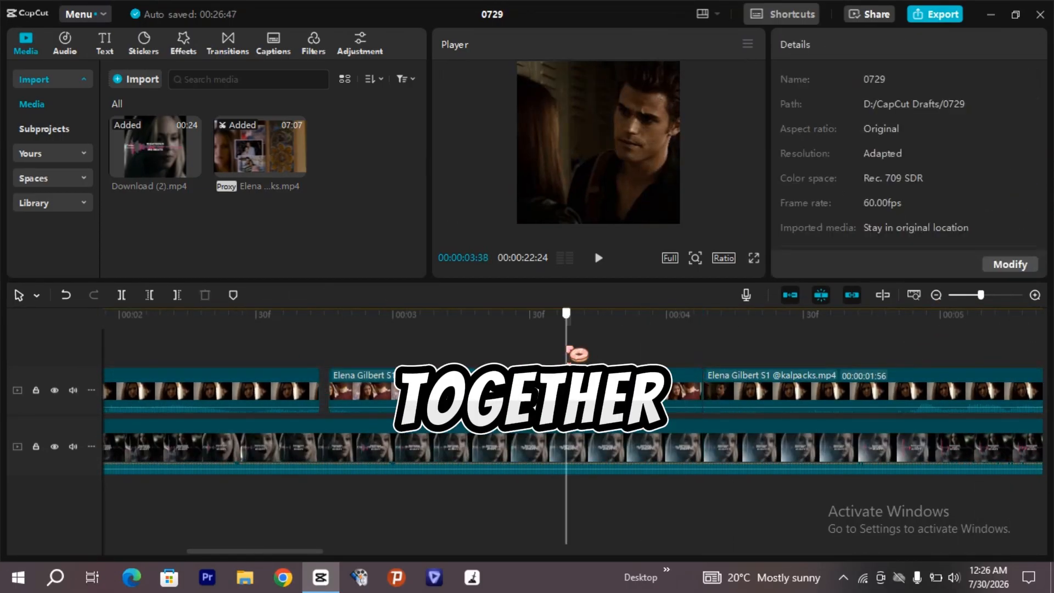
scroll(87, 390, left, 5)
click(606, 404)
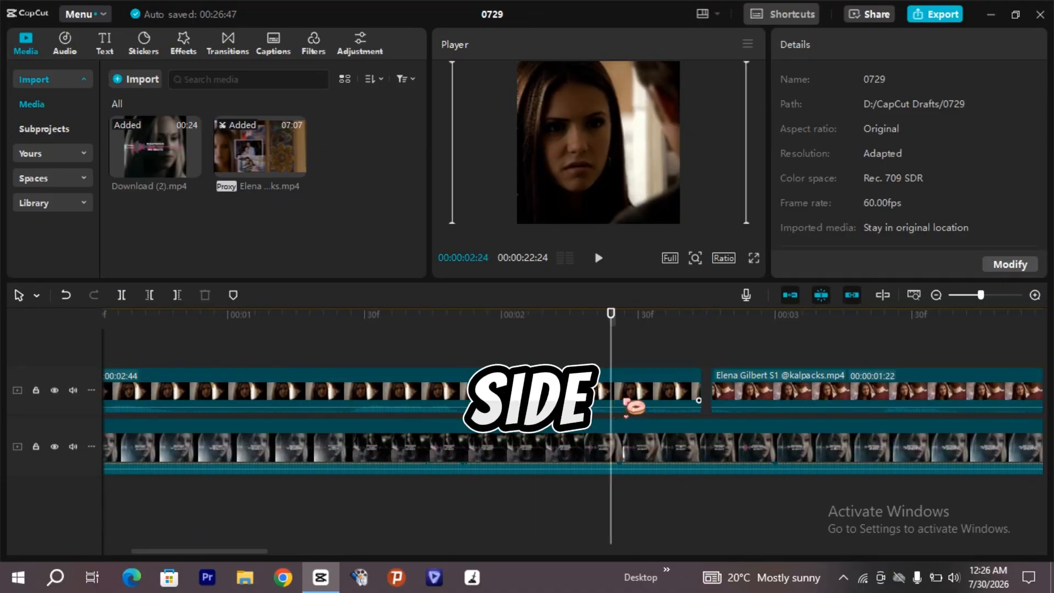
drag(633, 406, 645, 405)
Step: Trim the start of the Download (2).mp4 reference clip at 00:00:00:02 and move the scene clips to start at zero without gaps
click(286, 351)
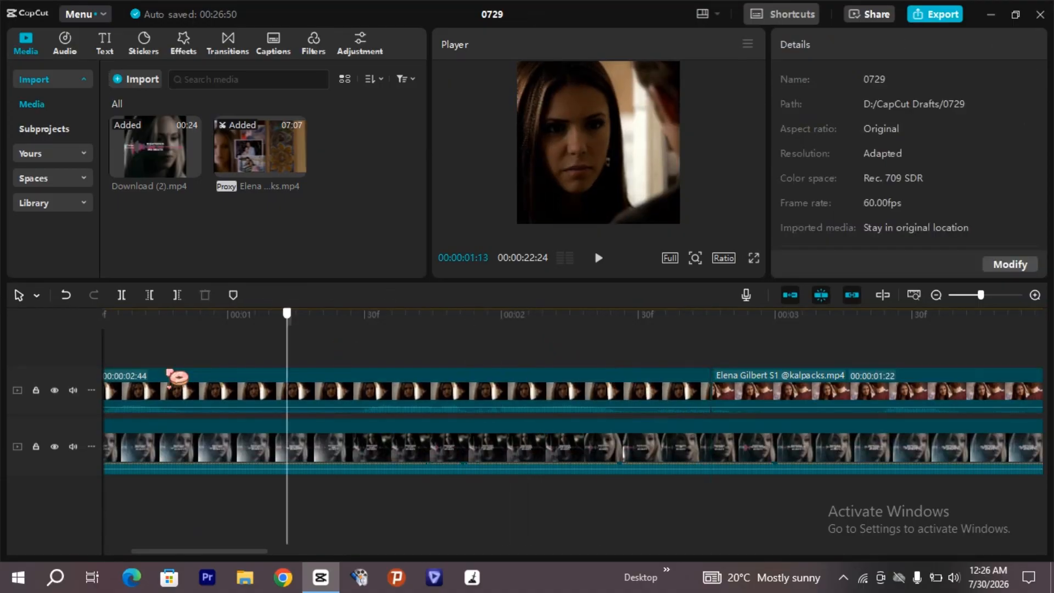
scroll(549, 428, left, 3)
click(255, 351)
click(151, 365)
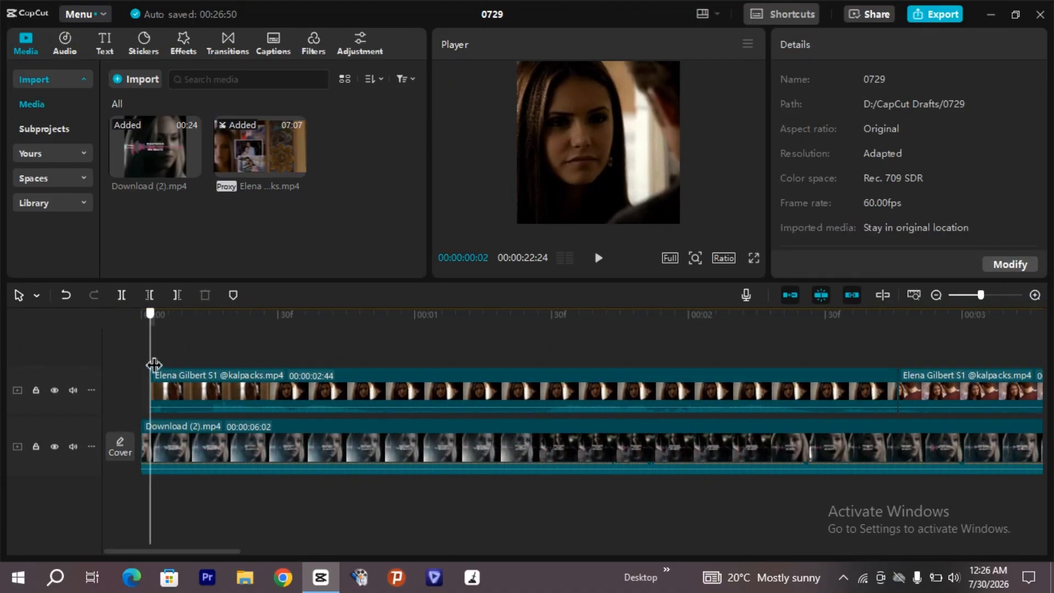
click(177, 443)
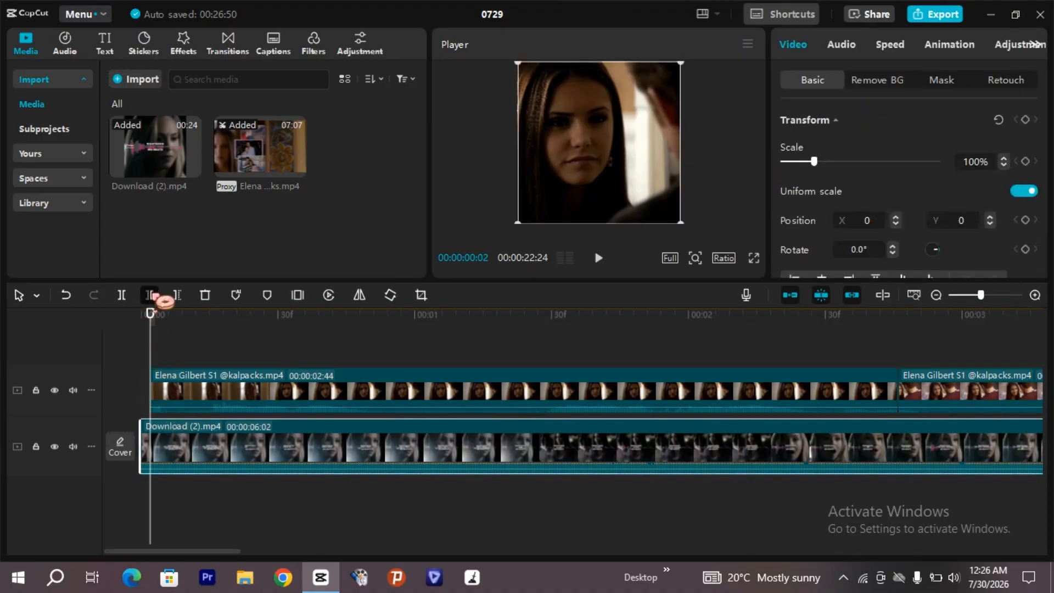
click(150, 295)
click(648, 359)
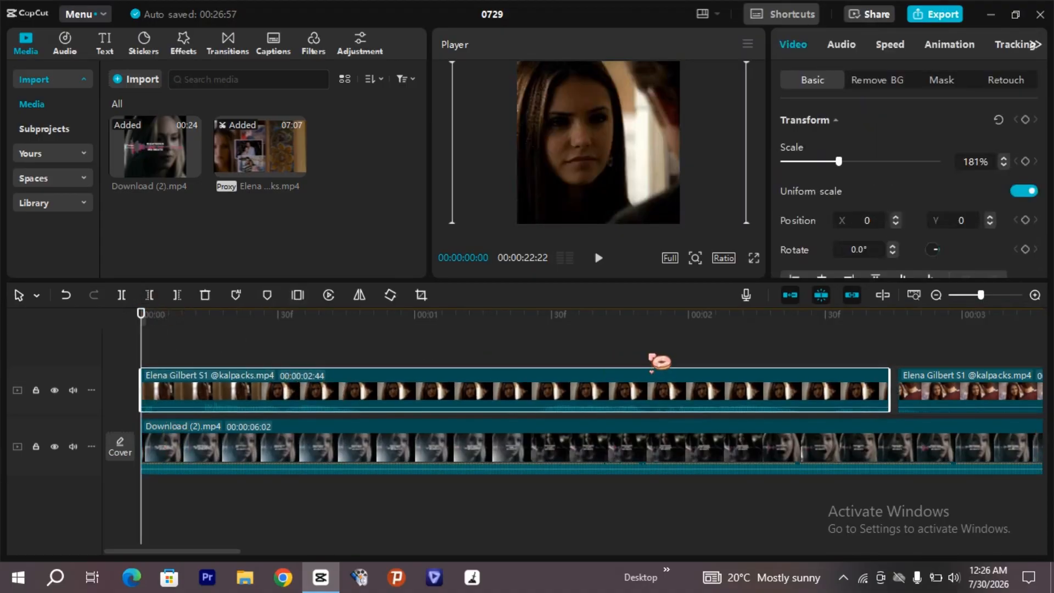
drag(665, 359, 1050, 346)
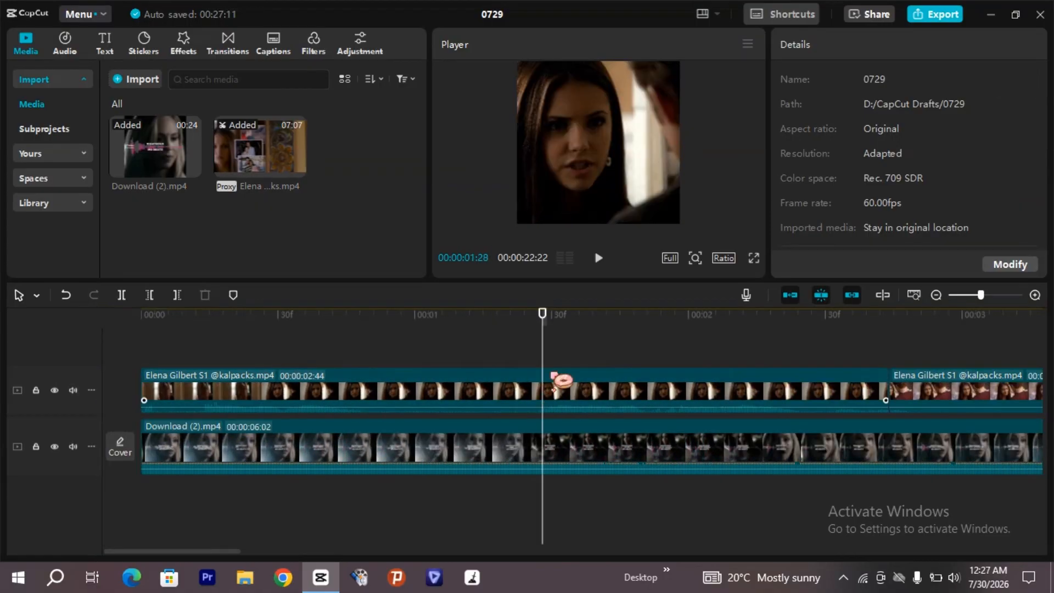
Step: Reframe the opening scene clips by setting position X to 846 on the first clip and -1046 on the second
click(560, 379)
drag(689, 137, 721, 137)
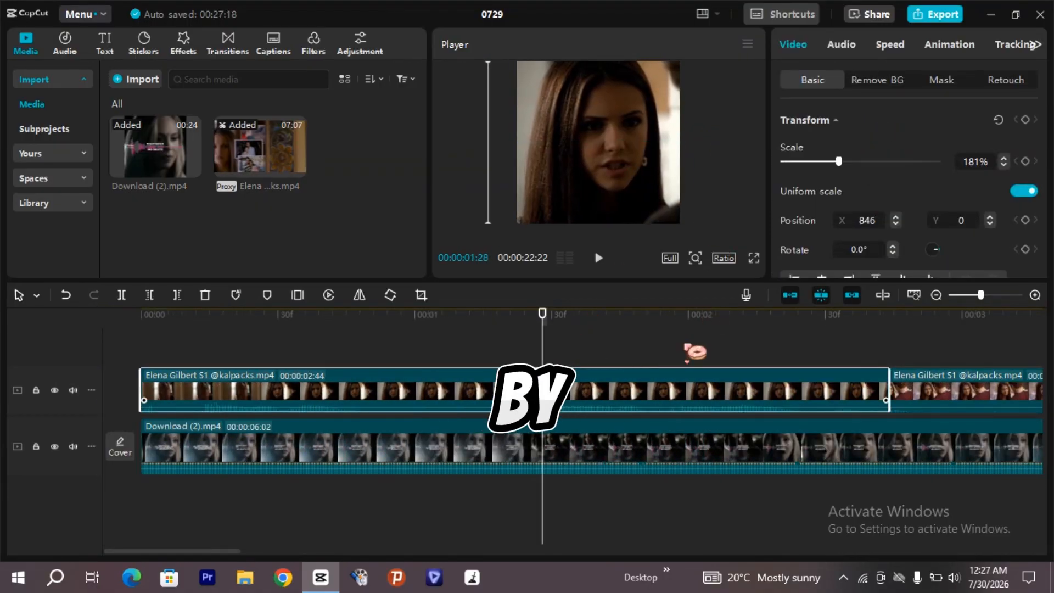
click(696, 347)
click(848, 344)
drag(913, 353, 639, 400)
click(638, 395)
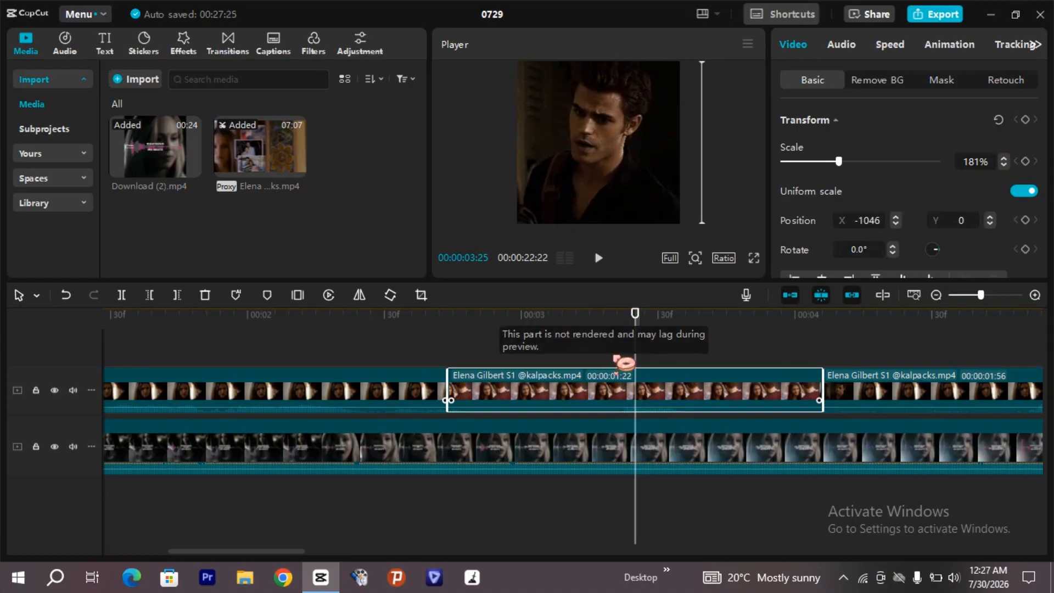
click(686, 363)
Step: Extract the audio from the first Elena Gilbert S1 clip and mute the scene clips' video track
scroll(845, 337, down, 3)
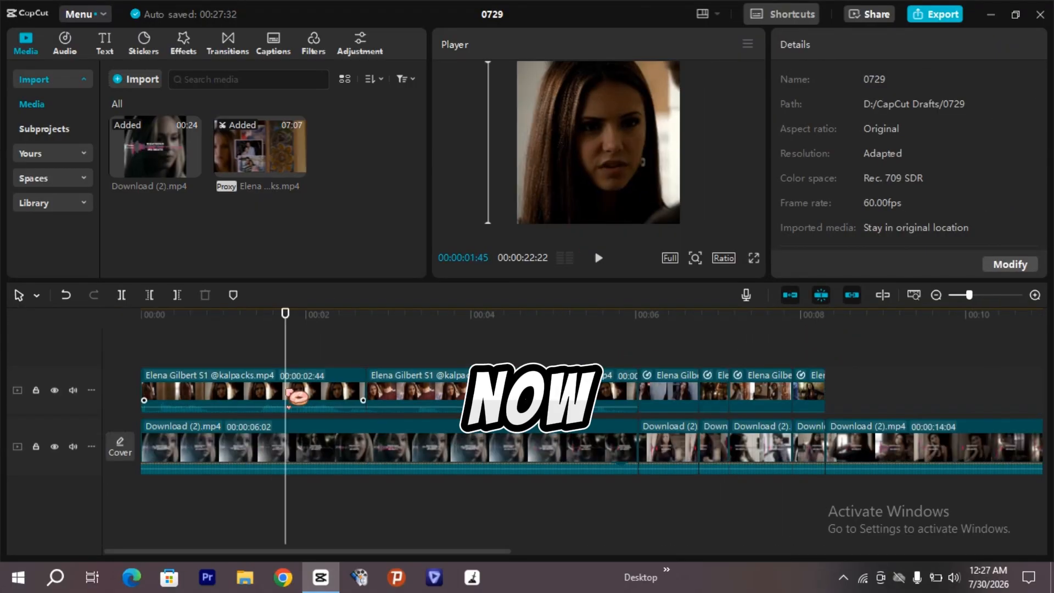
click(296, 395)
right_click(297, 396)
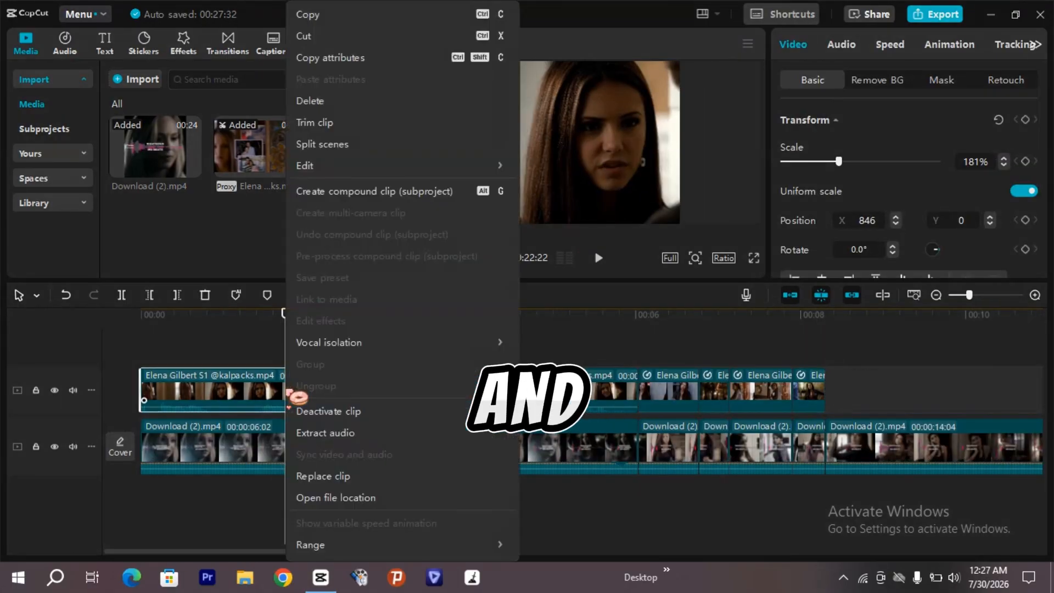
click(351, 434)
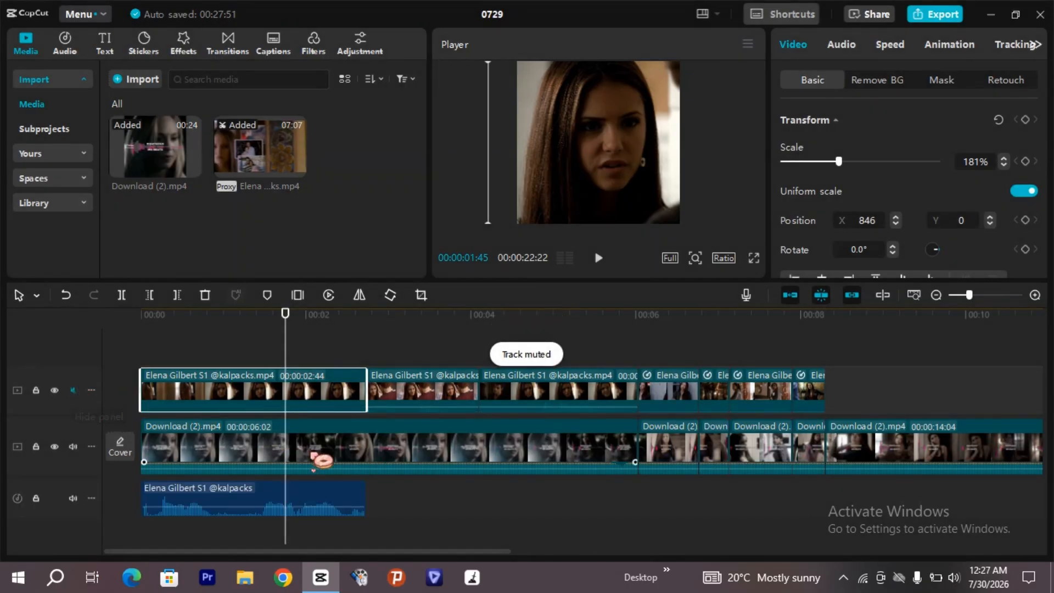
Step: Extend the end of the extracted Elena Gilbert S1 audio to 00:00:06:02, where the third scene clip ends
click(364, 506)
drag(366, 506, 634, 493)
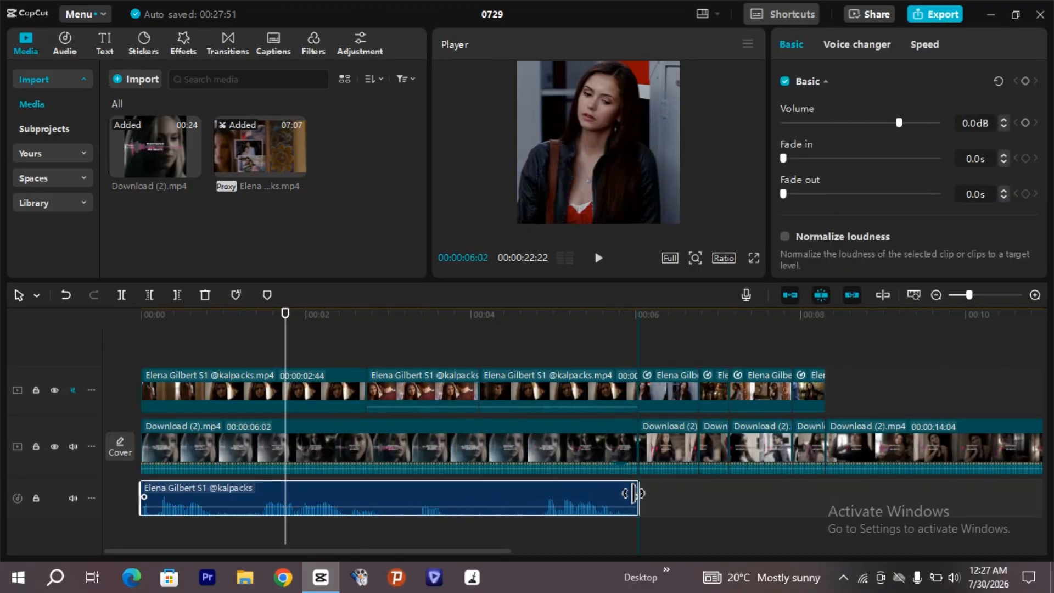
click(409, 367)
click(519, 362)
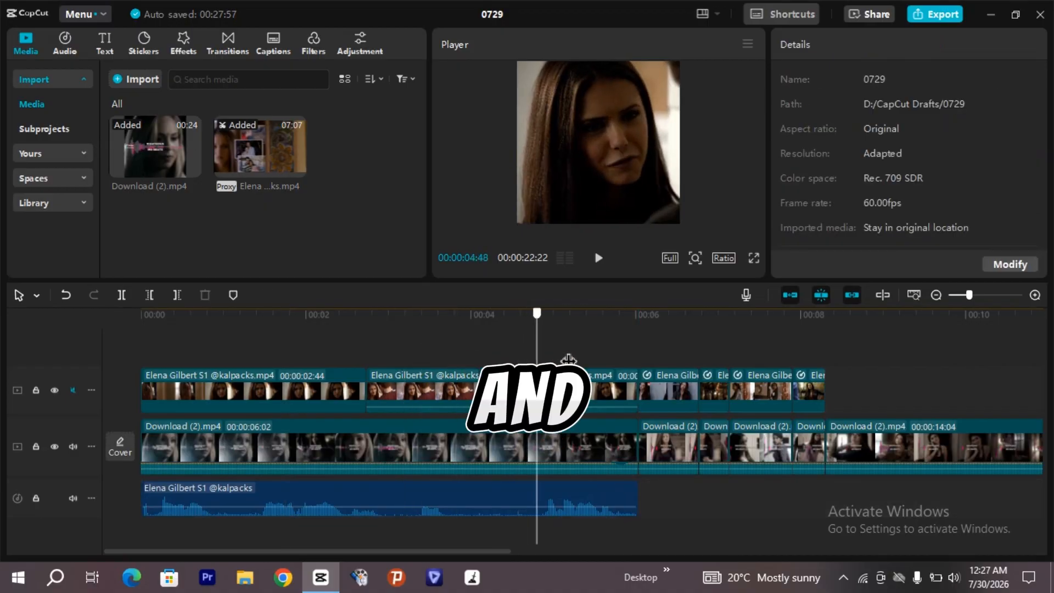
Step: Extract the audio from the first Download (2).mp4 reference clip and hide the reference video track
click(418, 444)
right_click(429, 453)
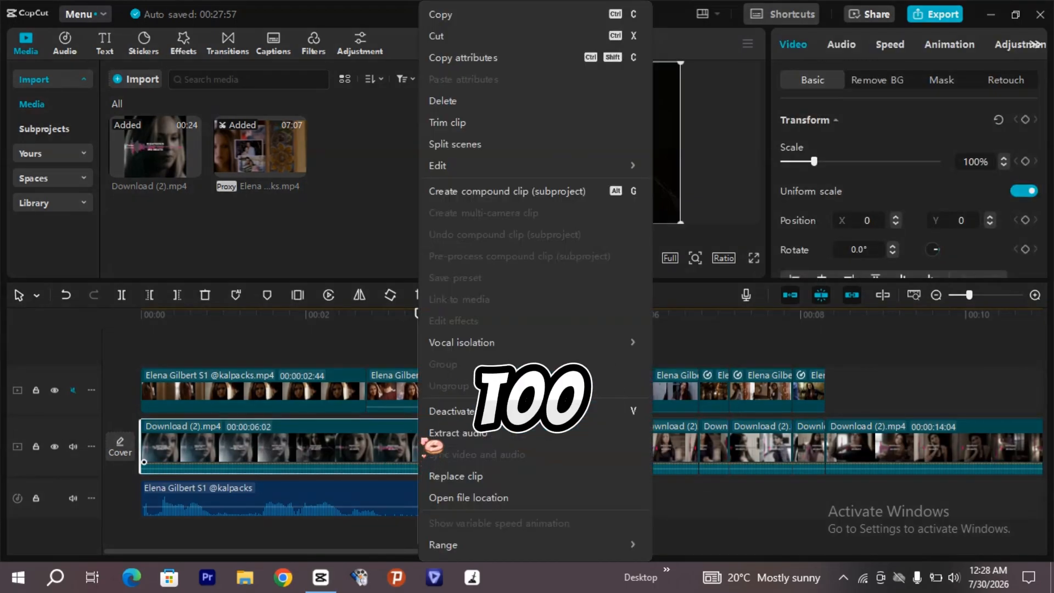
click(480, 433)
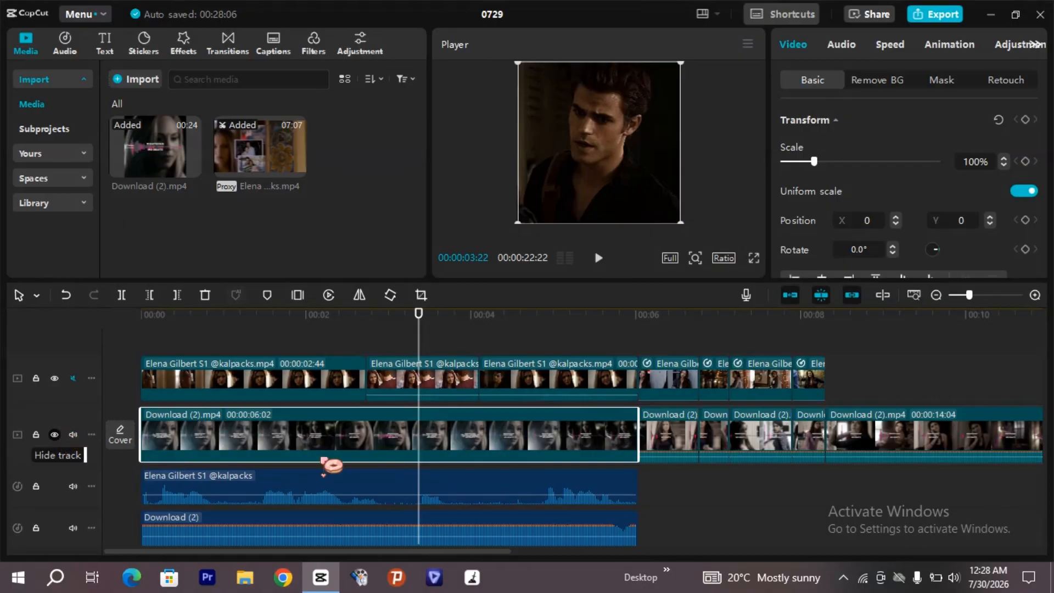
click(54, 434)
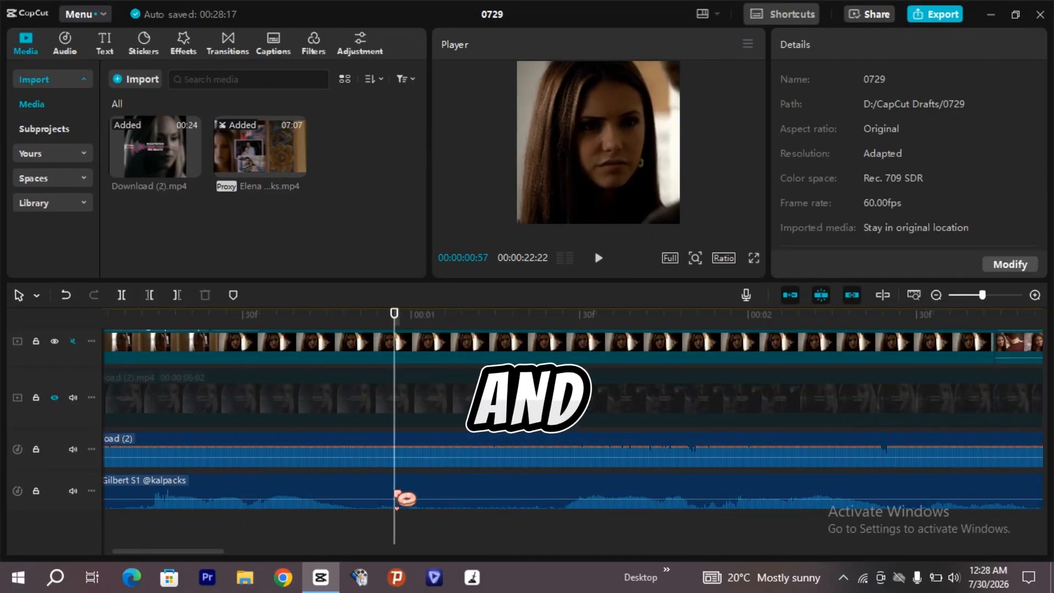
Step: Enable Vocal isolation on the extracted Elena Gilbert S1 audio with the Keep vocal option
click(405, 499)
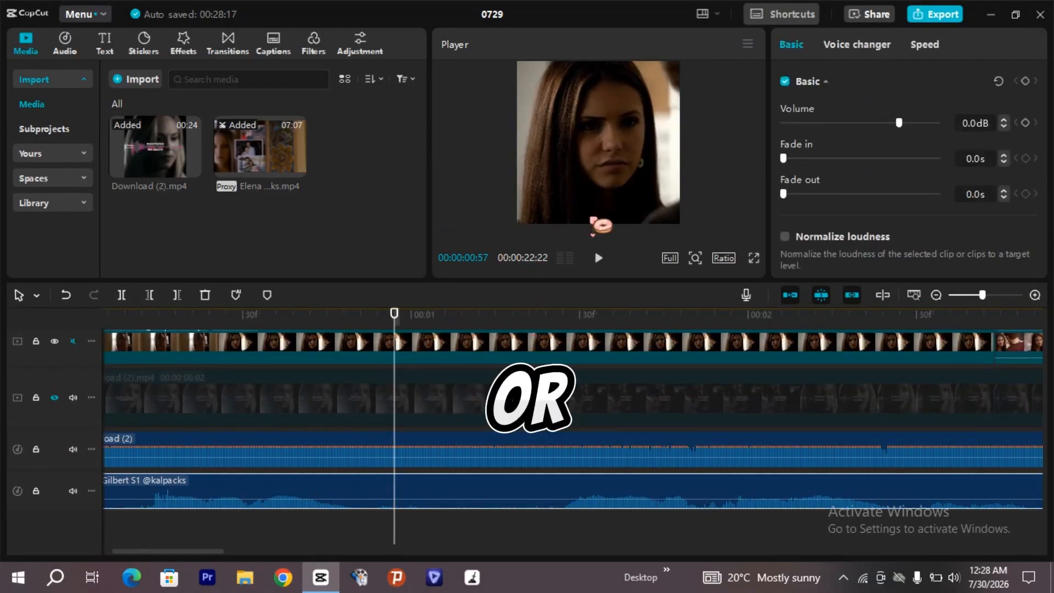
drag(1048, 129, 1048, 208)
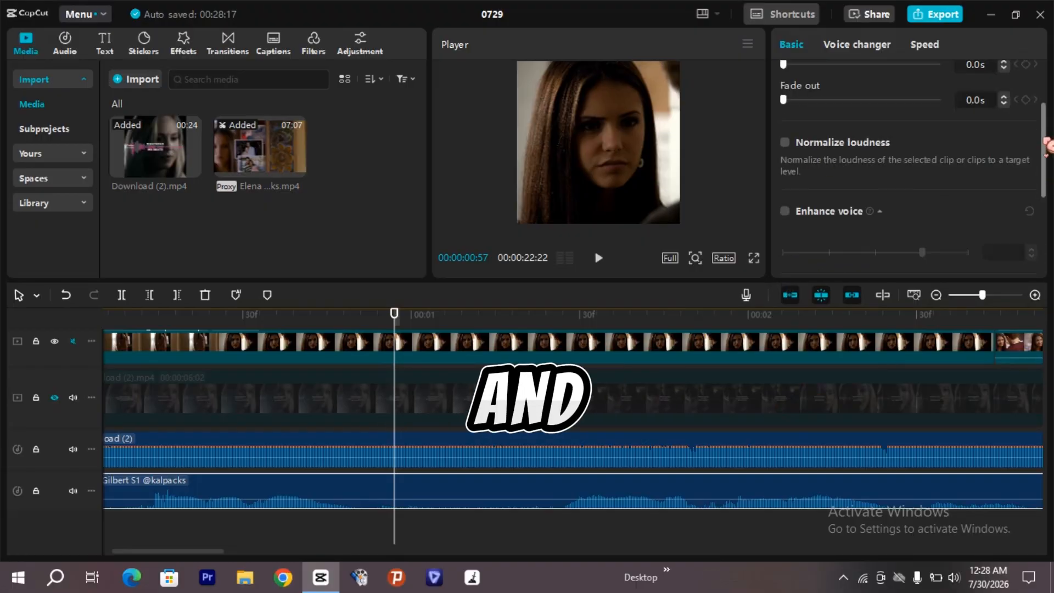
click(784, 156)
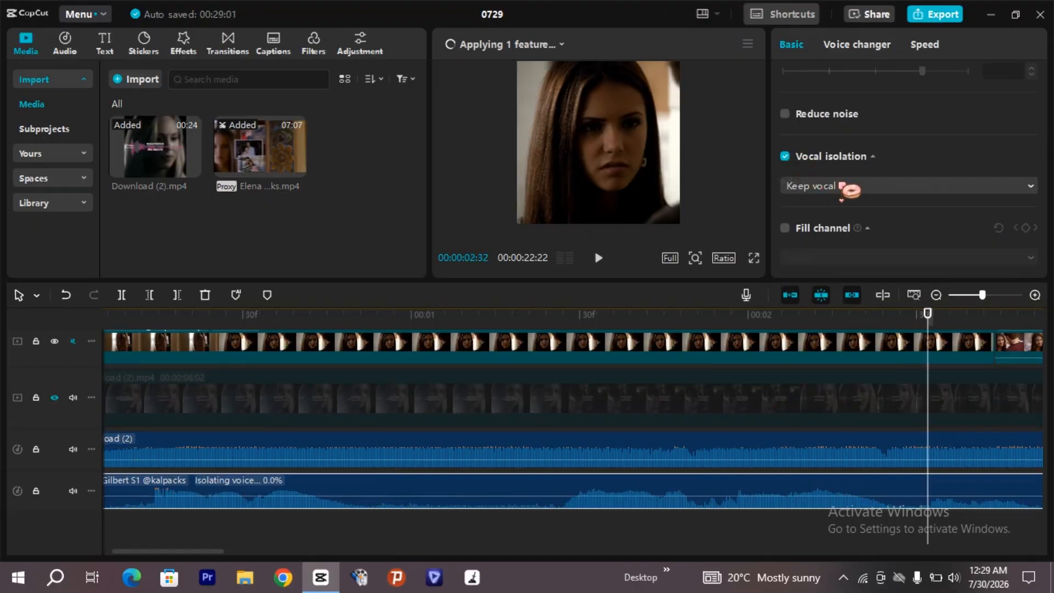
click(846, 188)
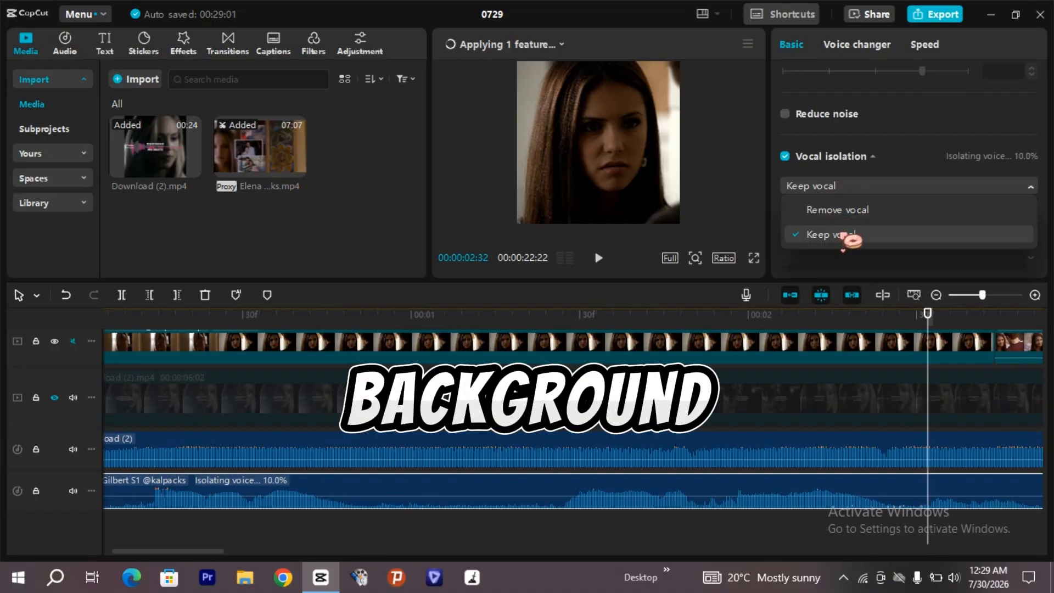
click(857, 236)
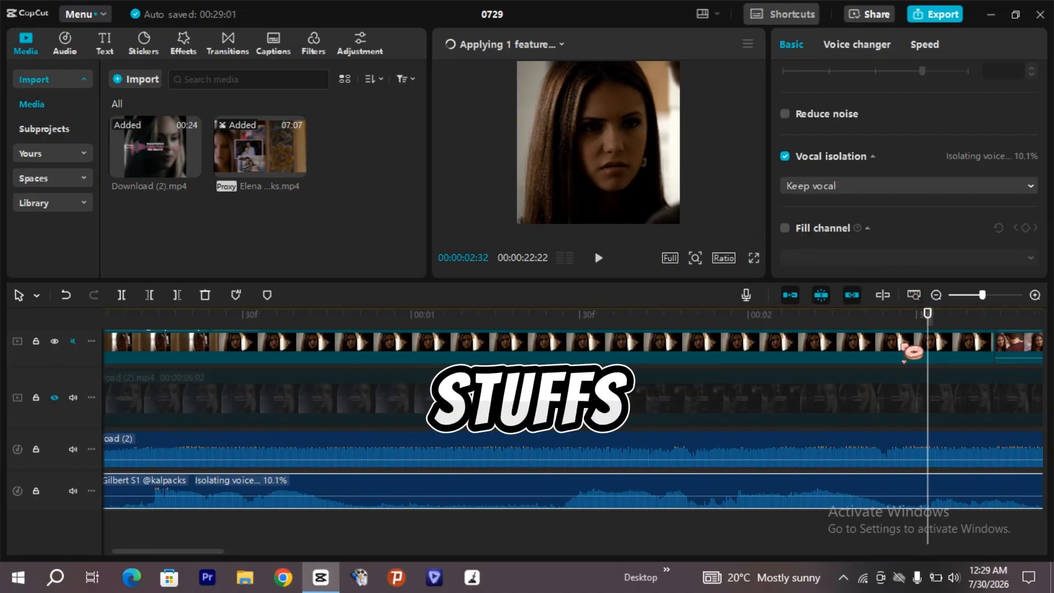
Step: Raise the volume of the Elena Gilbert S1 dialogue audio to 4.5 dB
drag(982, 295, 977, 295)
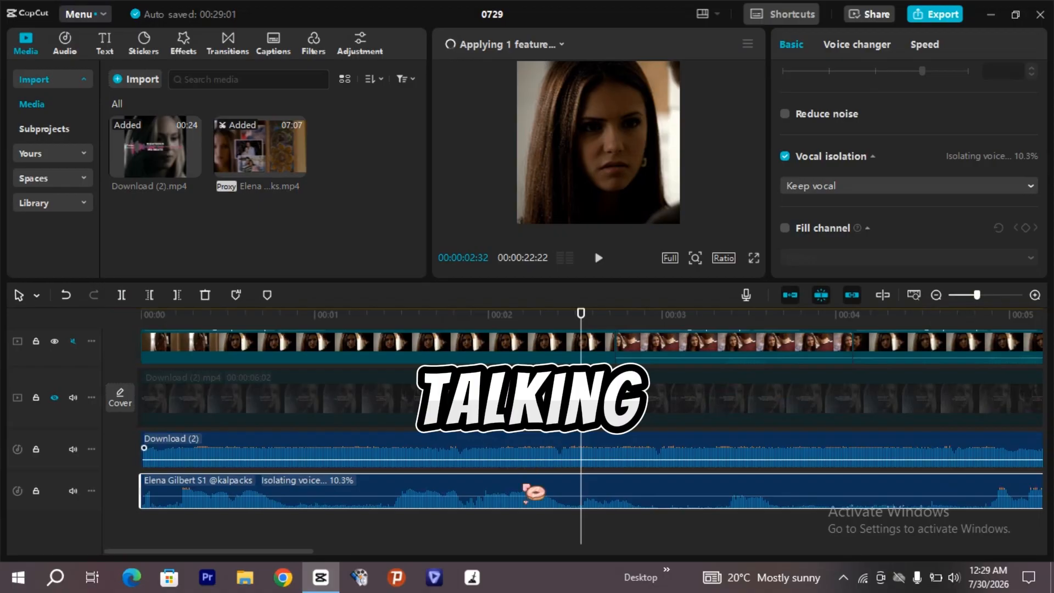
click(509, 520)
click(597, 490)
mouse_move(916, 132)
mouse_down()
mouse_move(912, 123)
mouse_move(927, 126)
mouse_up()
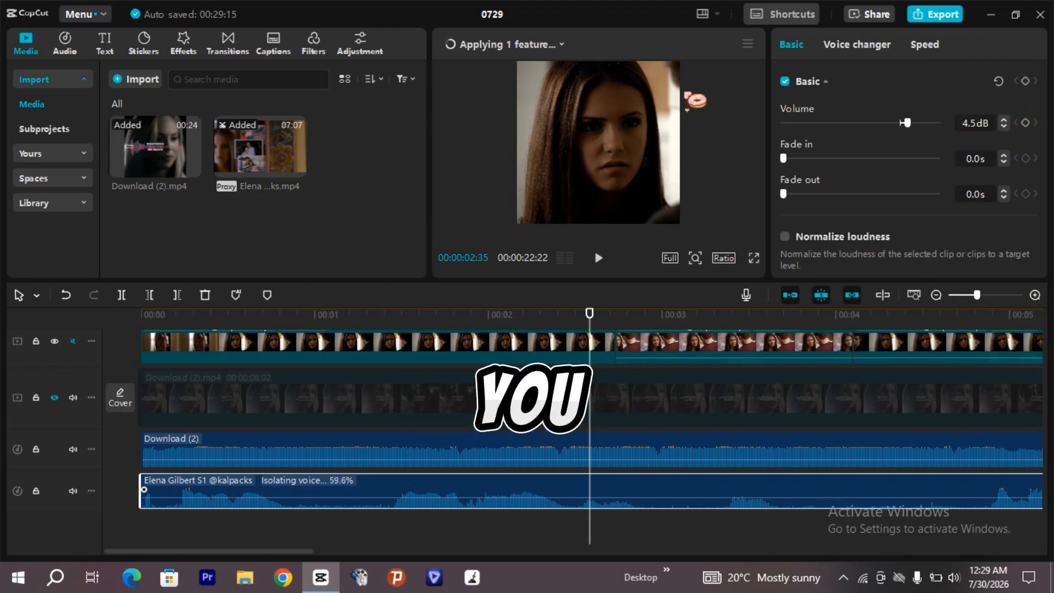
Step: Check the Vocal isolation progress and play back the opening with the isolated dialogue
click(538, 45)
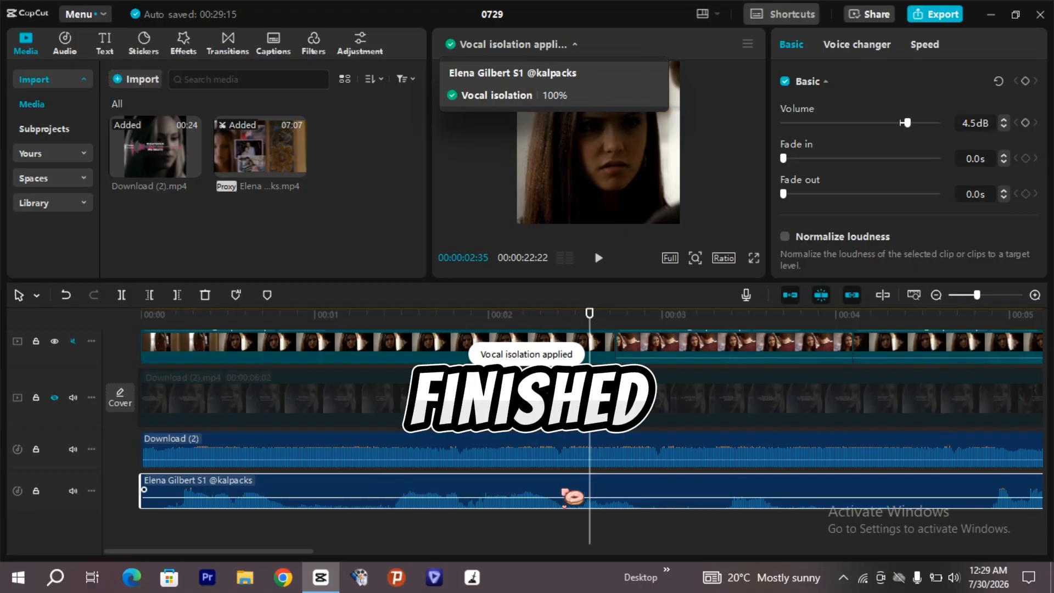
click(428, 529)
click(598, 258)
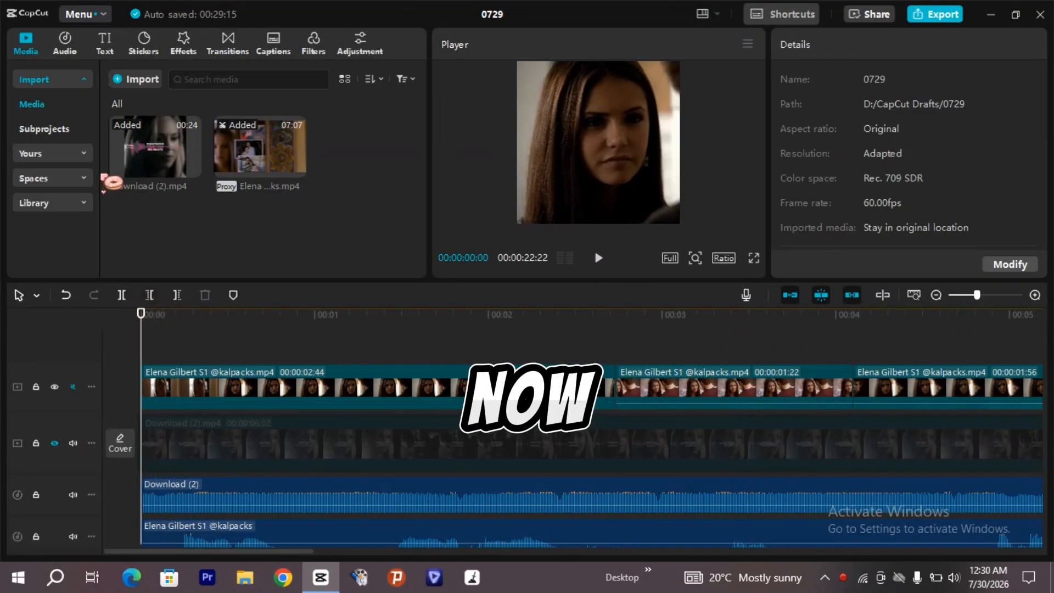
Step: Add the white stock background from the library's Background category on a track above the scene clips, starting at 00:00
click(78, 203)
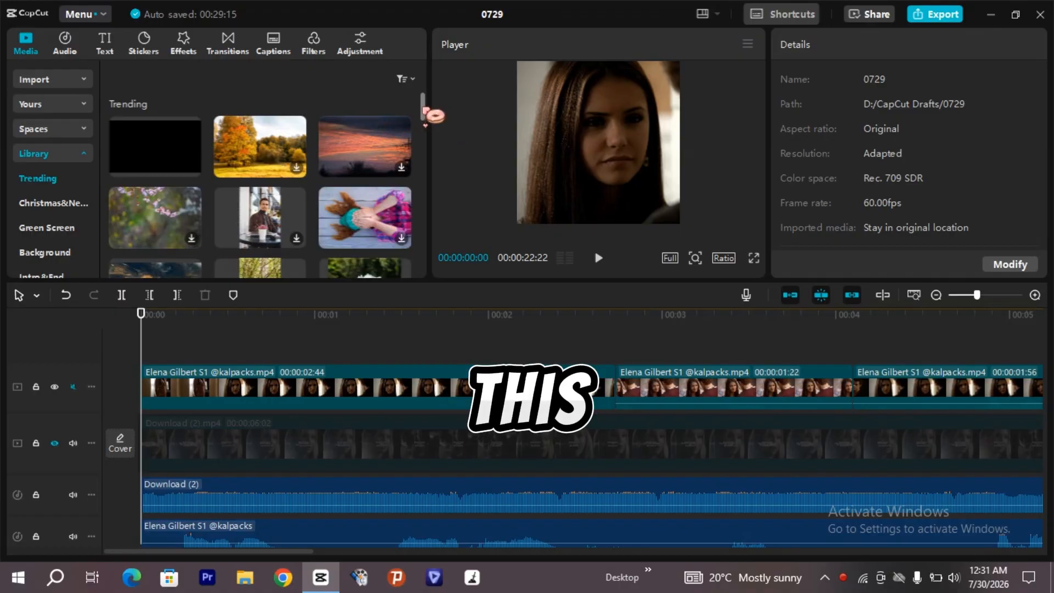
drag(422, 112, 424, 141)
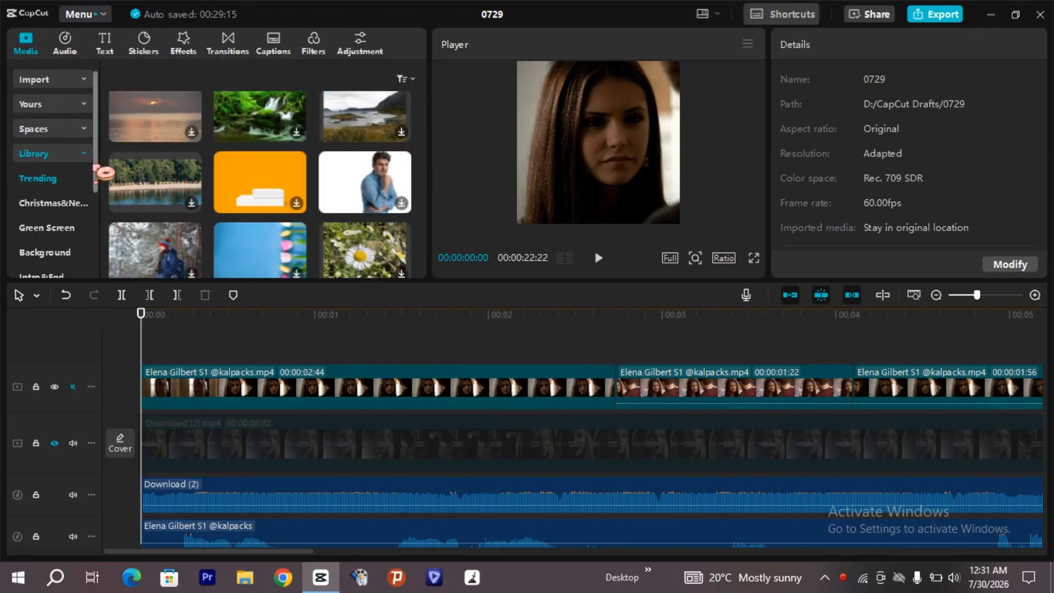
drag(97, 170, 101, 243)
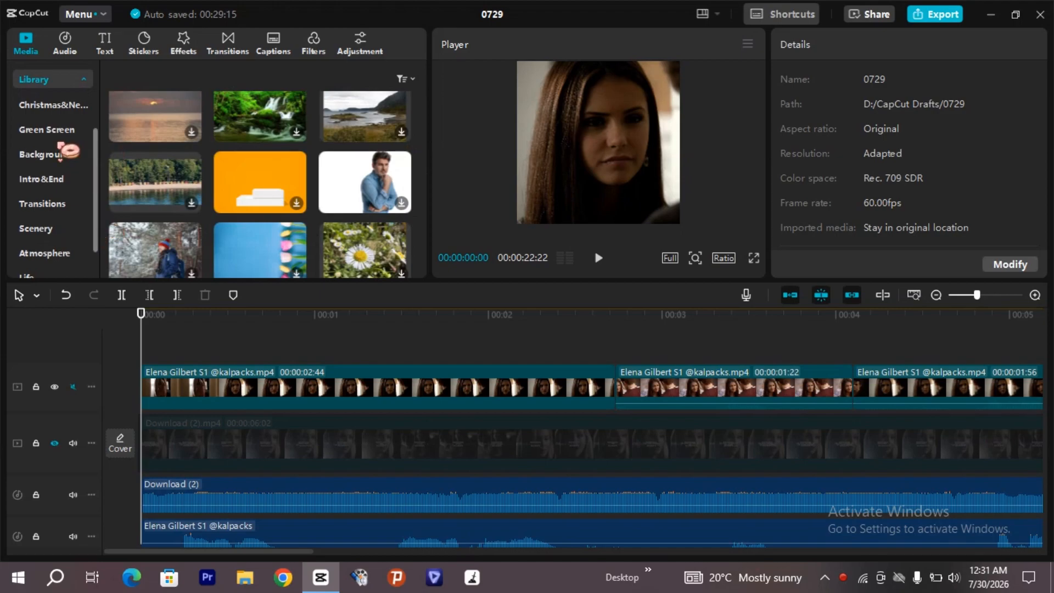
click(62, 155)
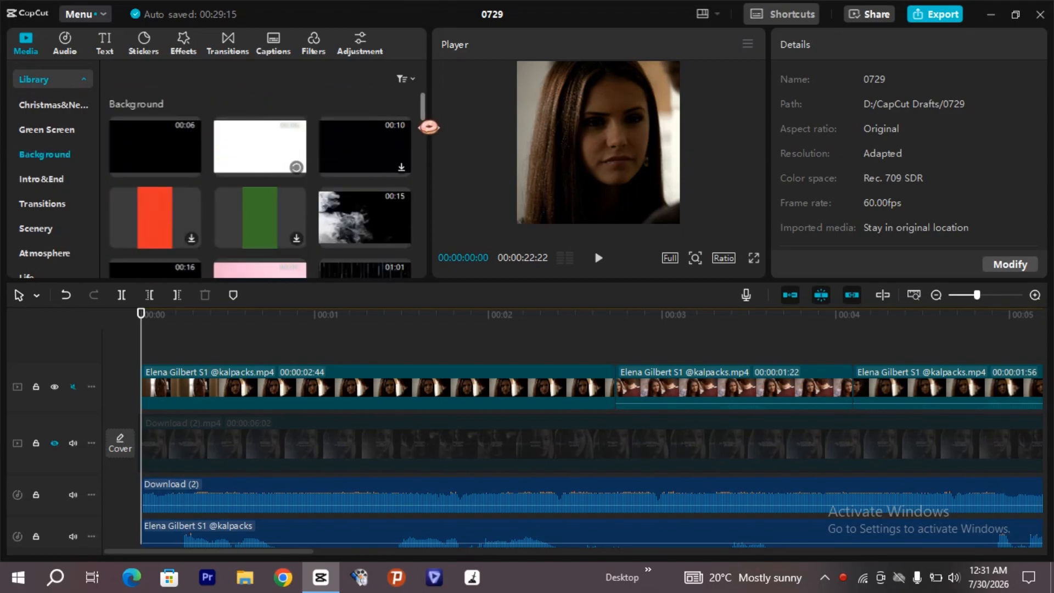
drag(426, 114, 426, 117)
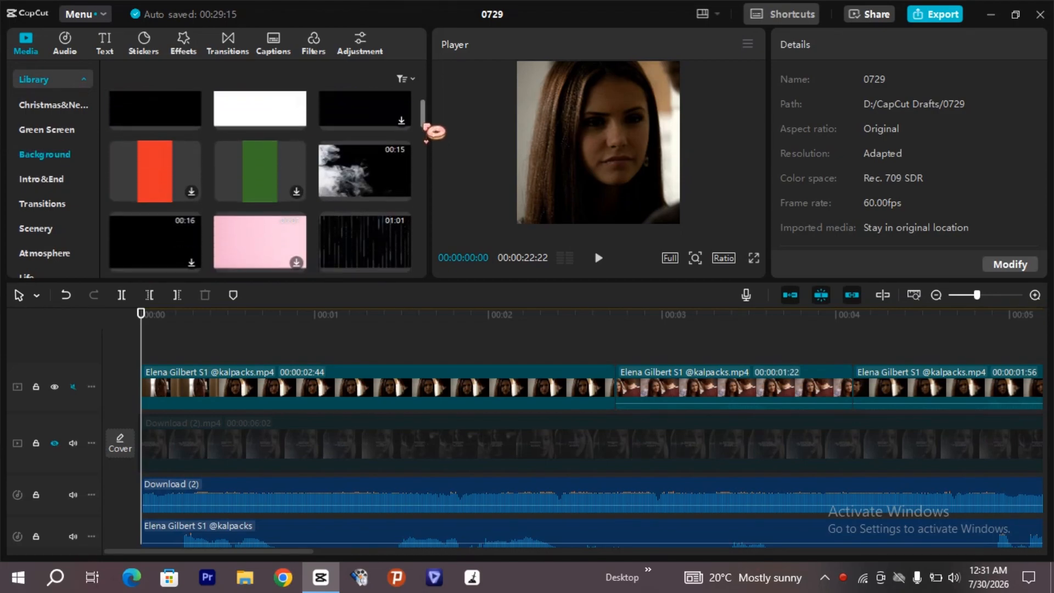
drag(159, 322, 156, 332)
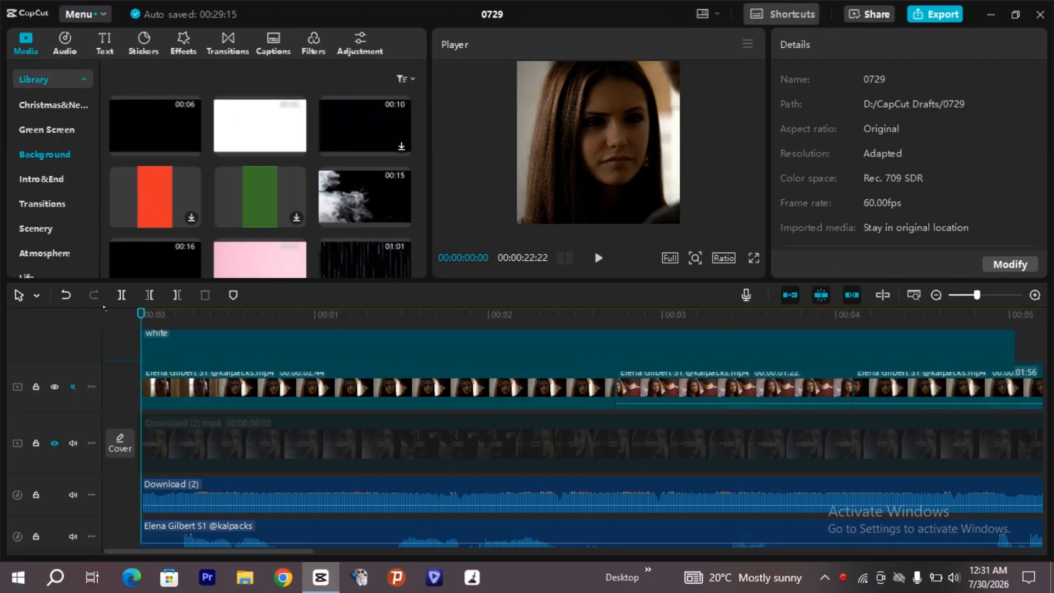
drag(432, 332, 634, 321)
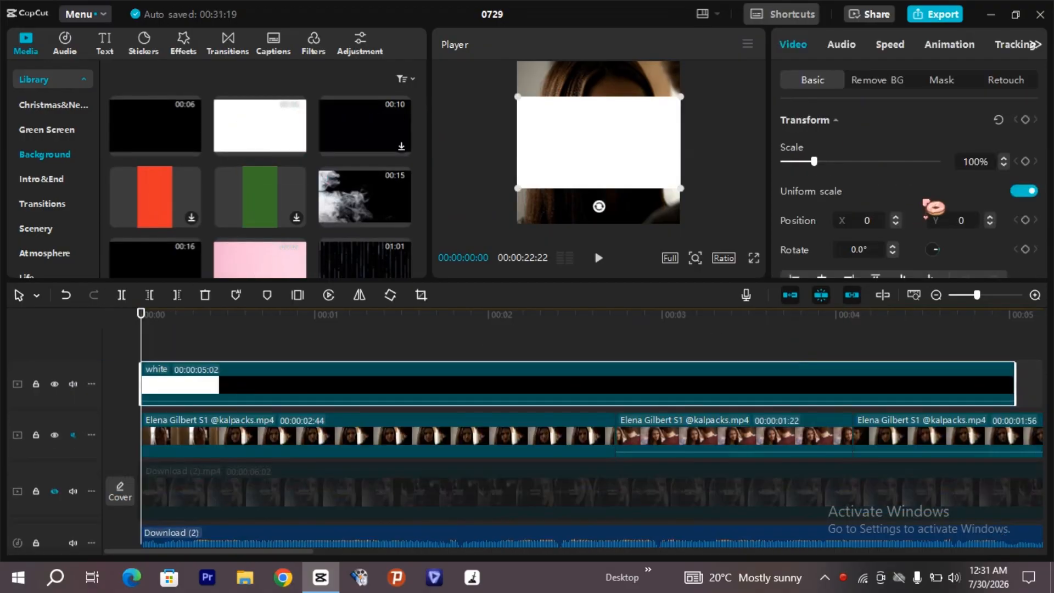
Step: Scale the white background clip to 221% so it fills the frame, and change its blend mode to mix with the footage
drag(688, 191, 743, 222)
scroll(1046, 132, down, 3)
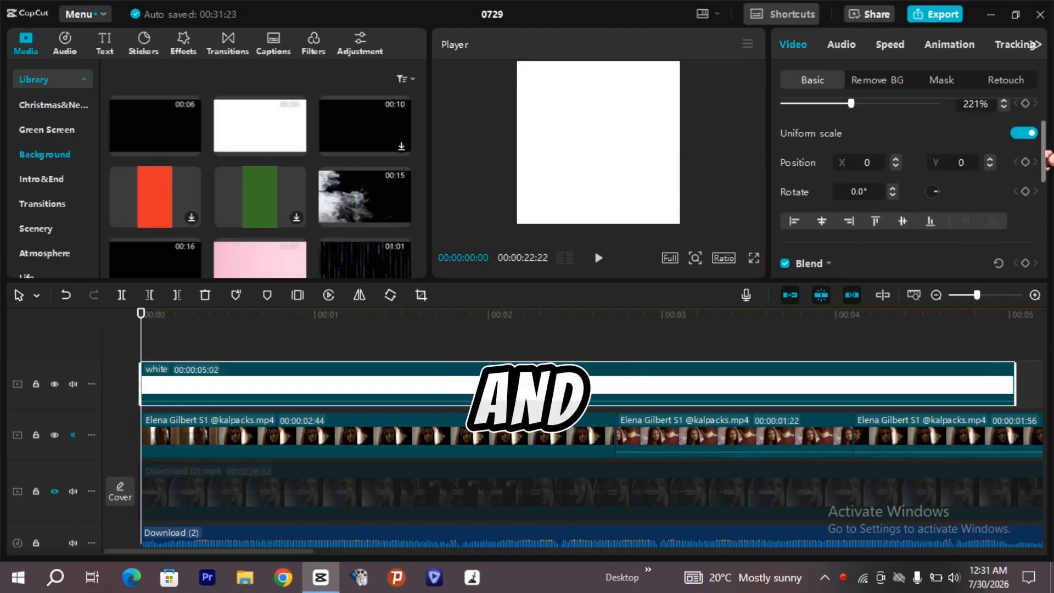
click(828, 183)
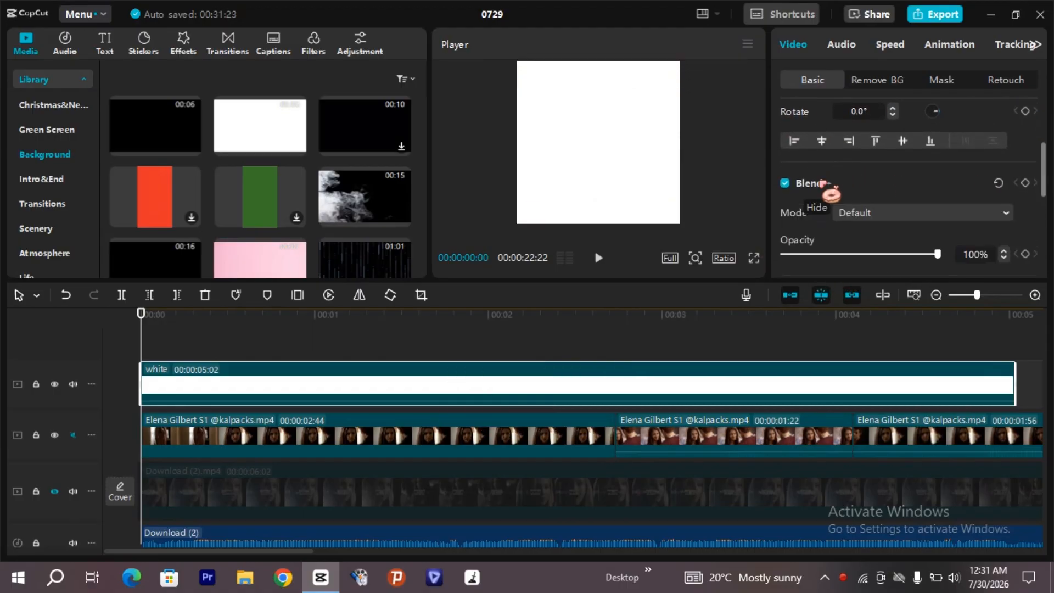
click(874, 220)
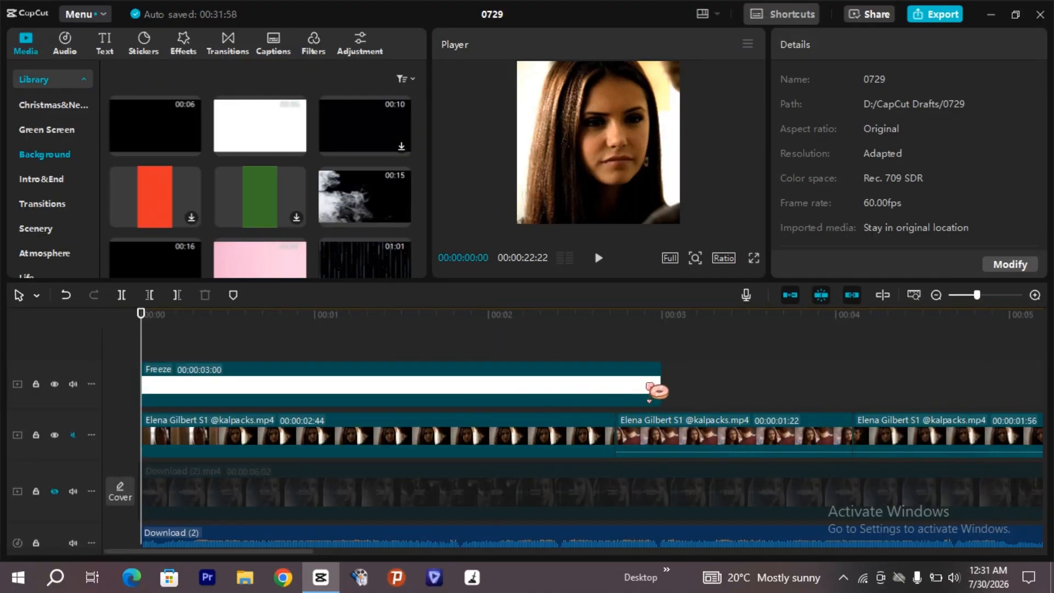
Step: Extend the white Freeze overlay to 00:00:08:18 so it ends with the last scene clip
drag(651, 388, 1032, 384)
drag(996, 317, 837, 358)
click(482, 314)
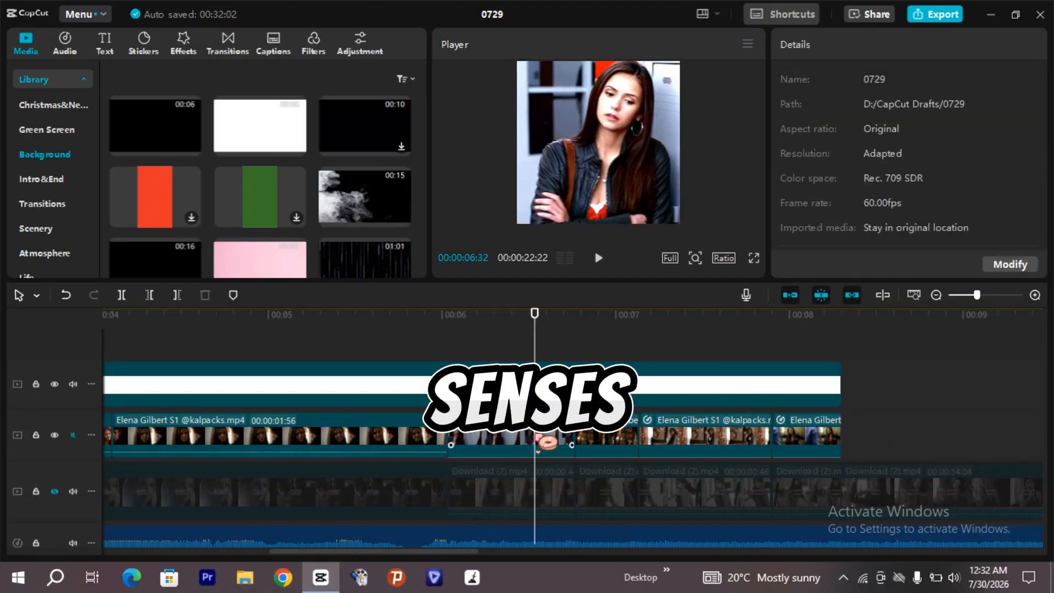
Step: Lower the exposure of the scene clip starting at about 00:06, with the woman by the lockers, to -6
click(535, 442)
drag(594, 180, 544, 245)
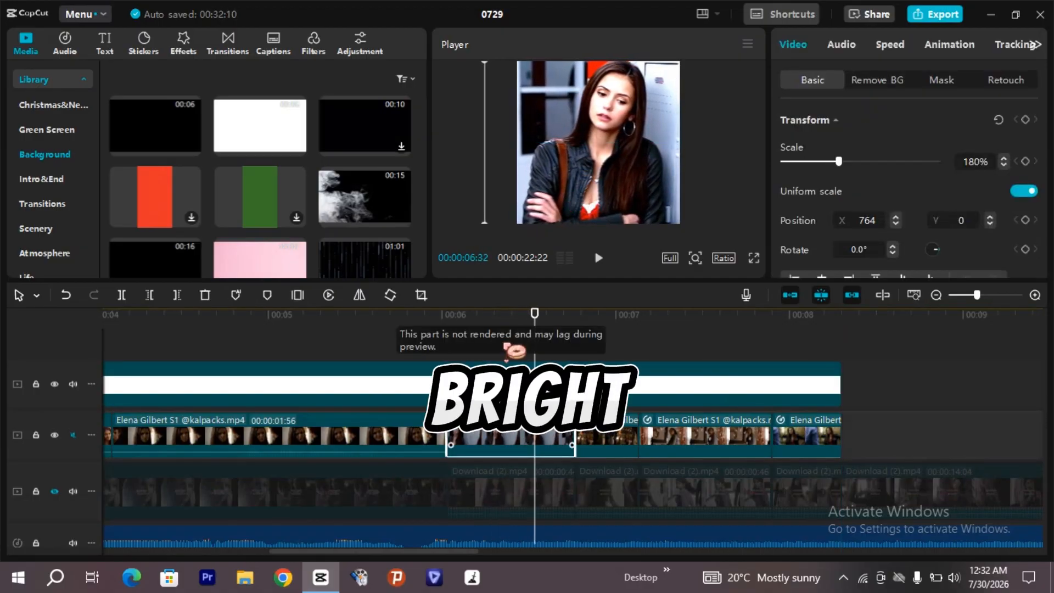
click(1036, 44)
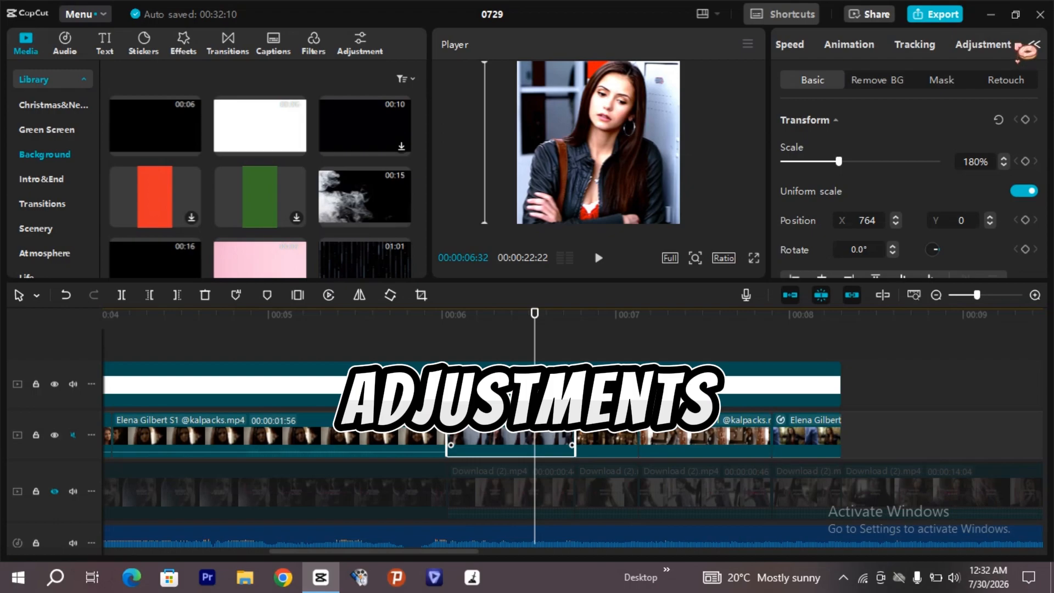
click(983, 44)
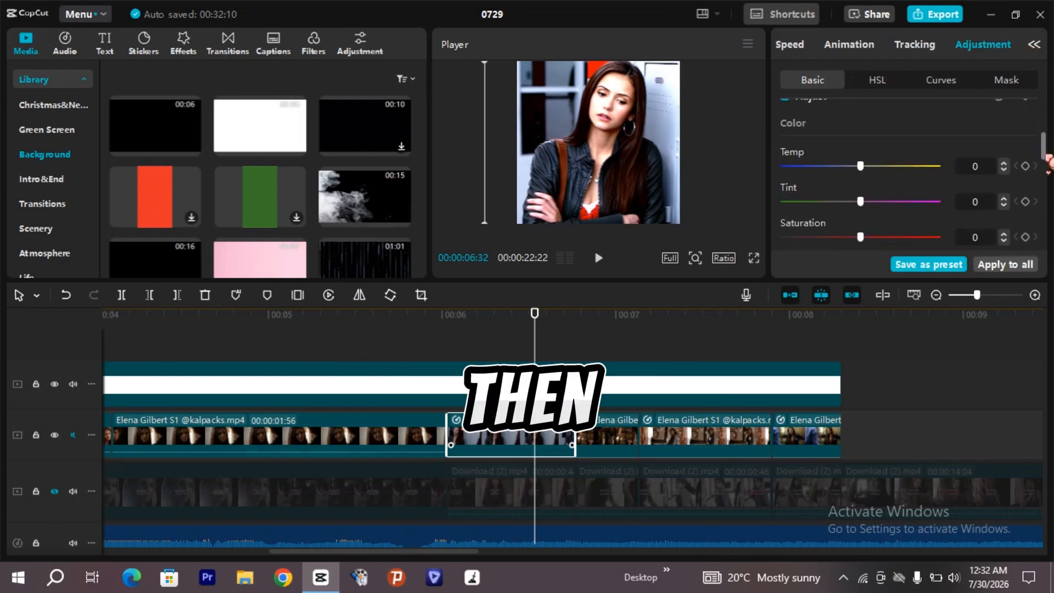
scroll(1046, 165, down, 2)
scroll(1045, 170, down, 2)
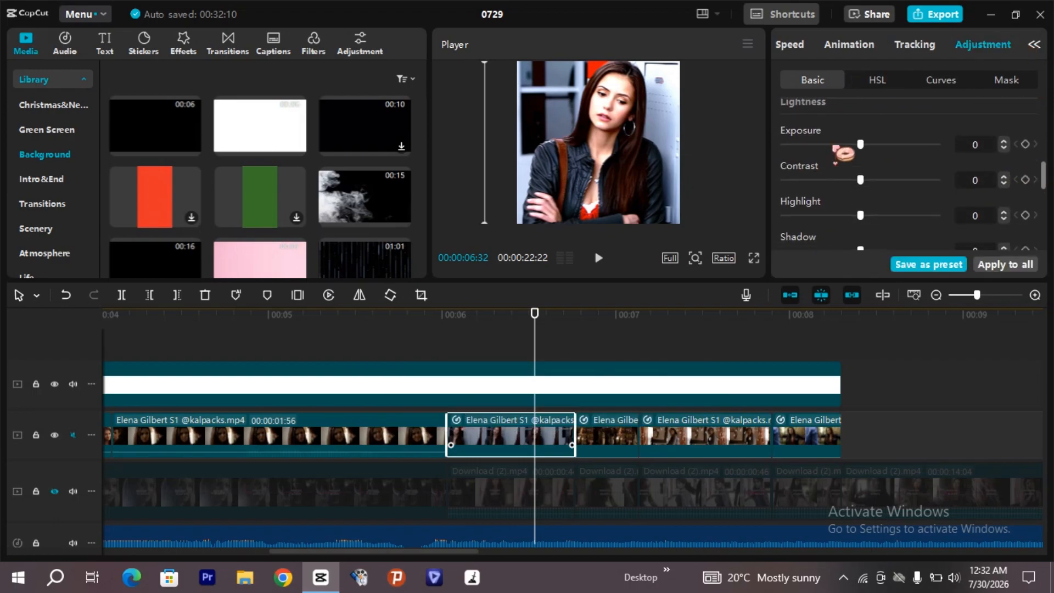
drag(860, 144, 853, 144)
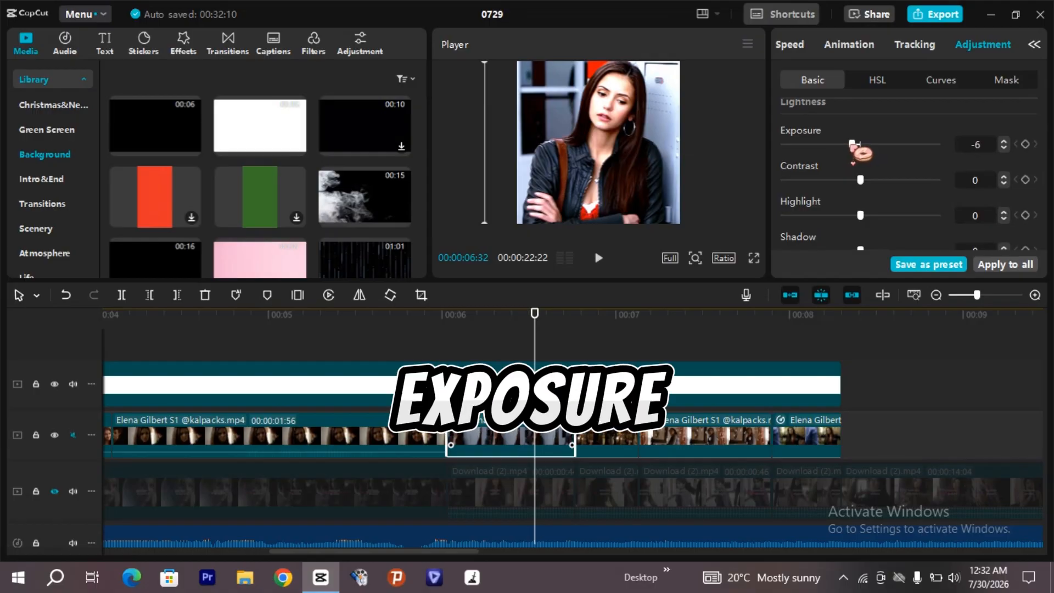
Step: Set the exposure of the scene clip with the falling white confetti, around 00:07, to -3
drag(540, 338, 539, 371)
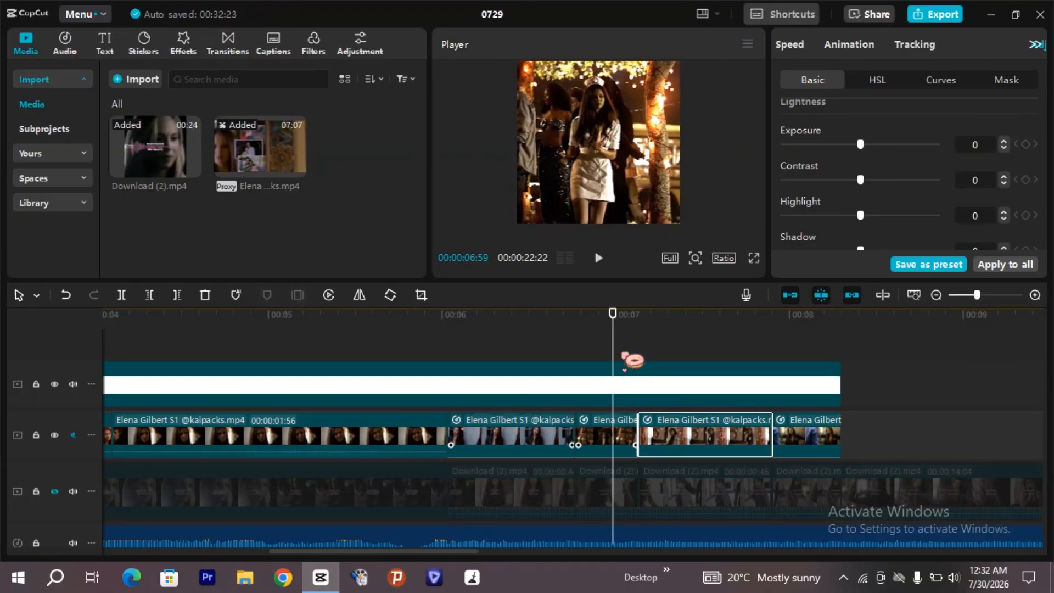
drag(632, 360, 694, 364)
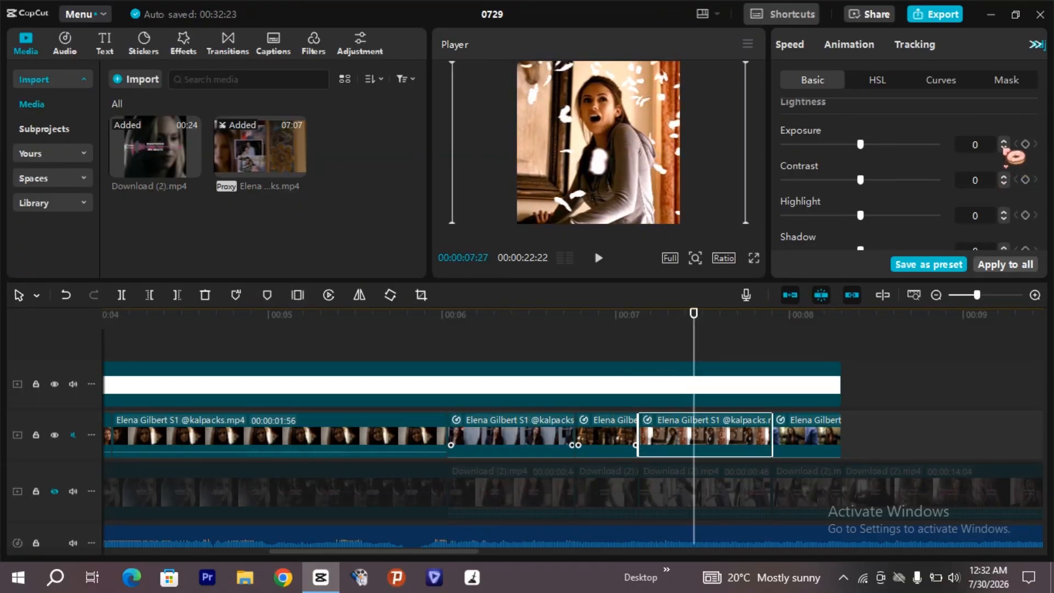
click(1004, 148)
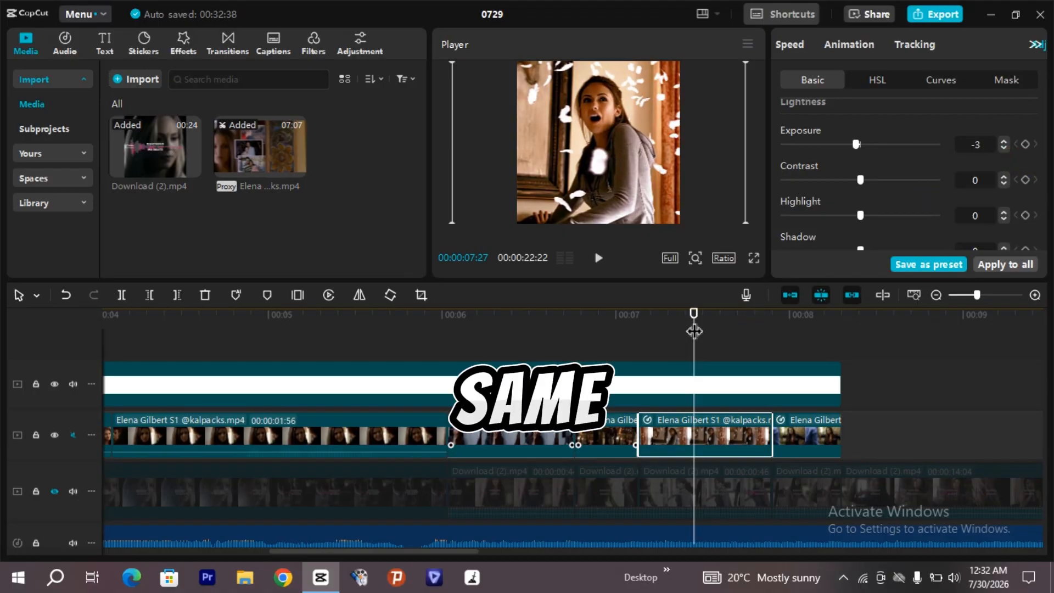
Step: Lower the exposure of the last scene clip, starting just before 00:08
drag(694, 346, 804, 434)
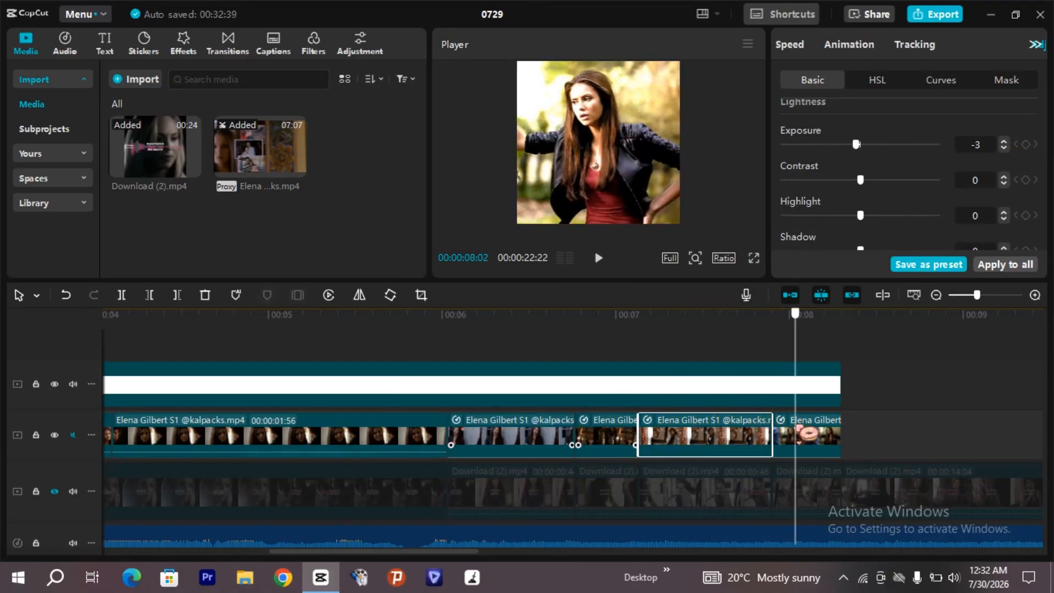
click(1004, 149)
click(1004, 148)
click(1004, 148)
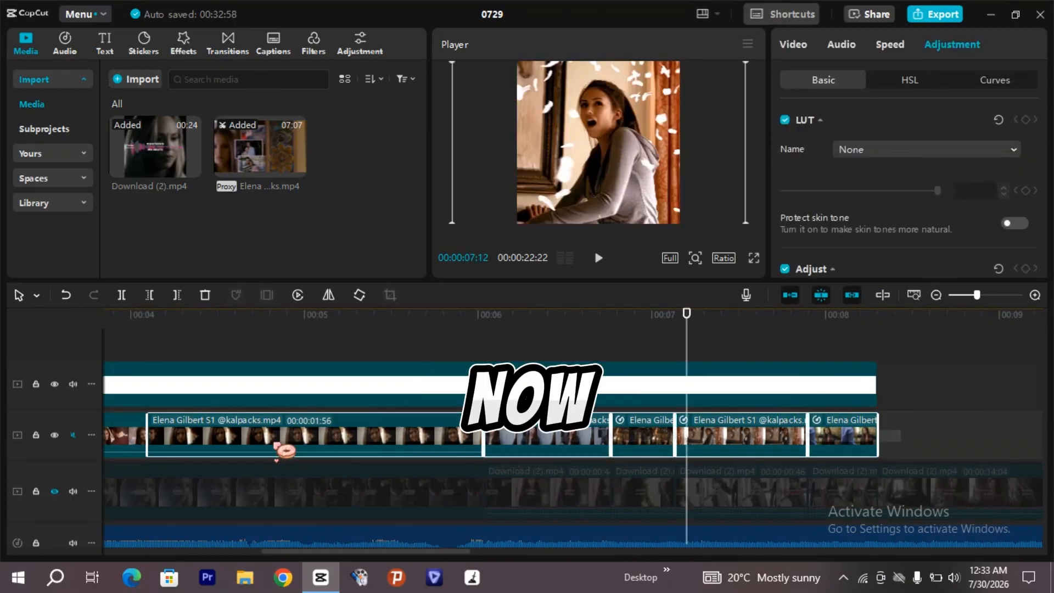
Step: Select all the scene clips and set their saturation to 15
key(ctrl+a)
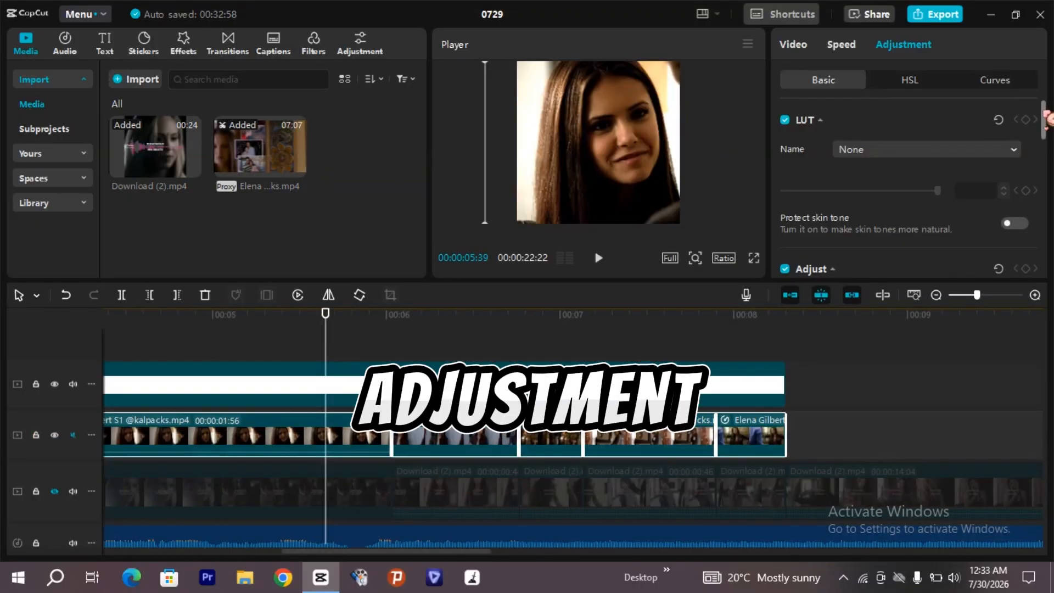
scroll(870, 186, down, 5)
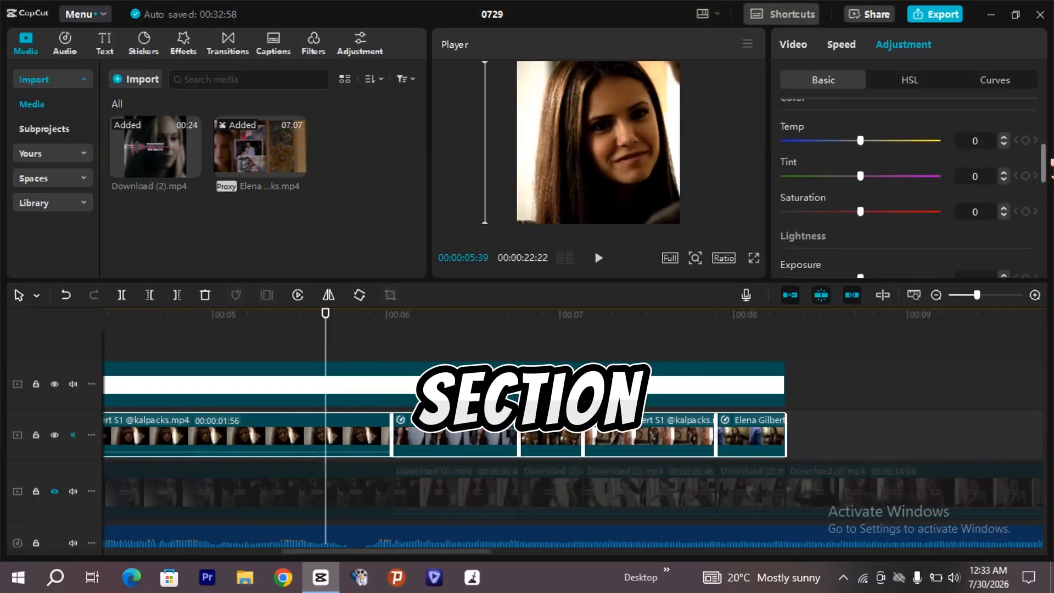
drag(860, 168, 875, 168)
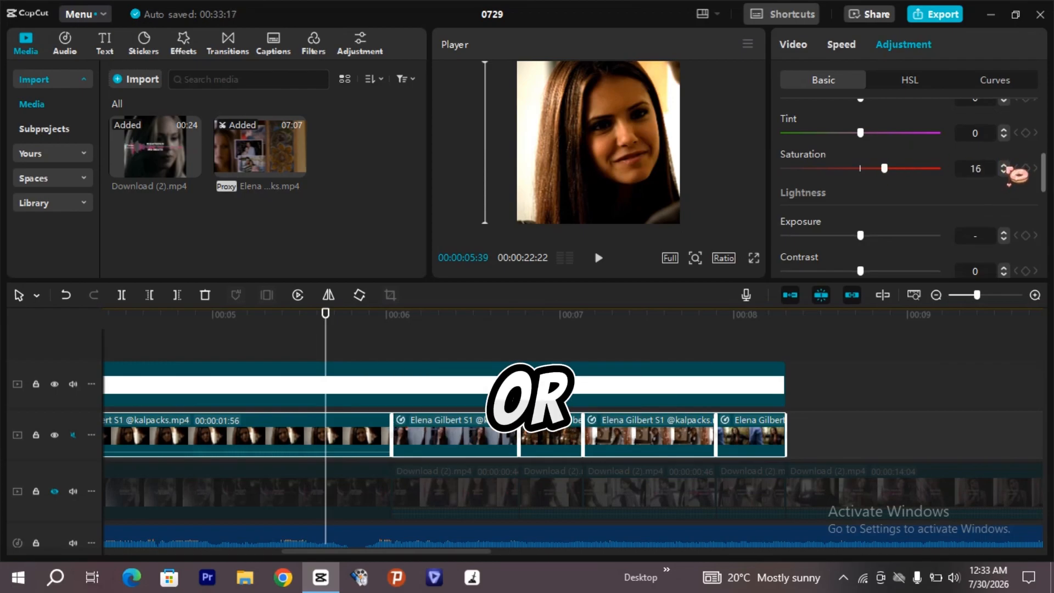
click(1004, 172)
Step: Play back the scene clips around 00:06 to check the brightened, more saturated look
drag(331, 322, 435, 364)
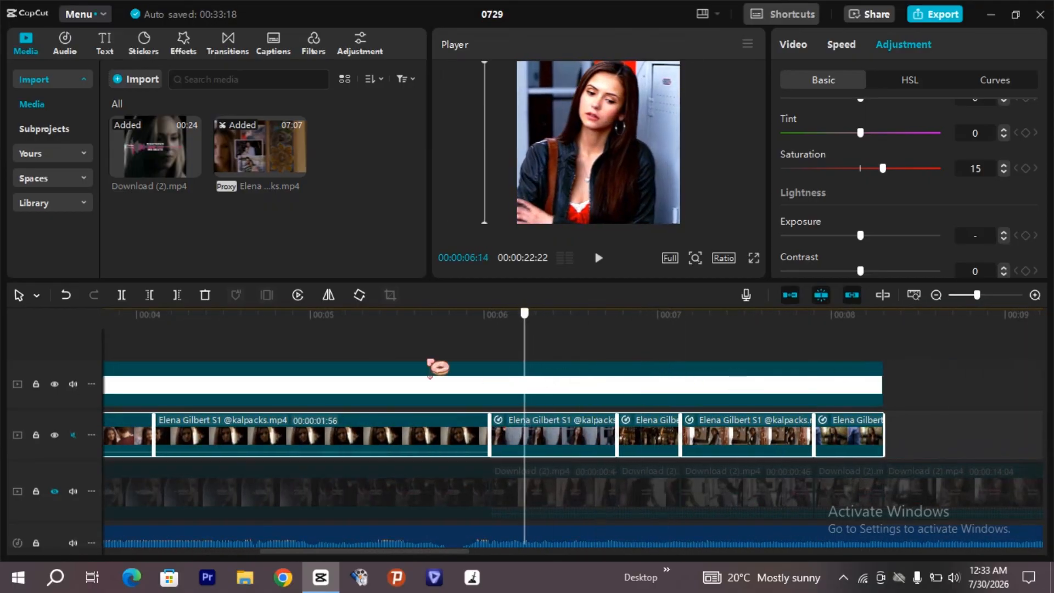
key(space)
drag(642, 348, 605, 337)
key(space)
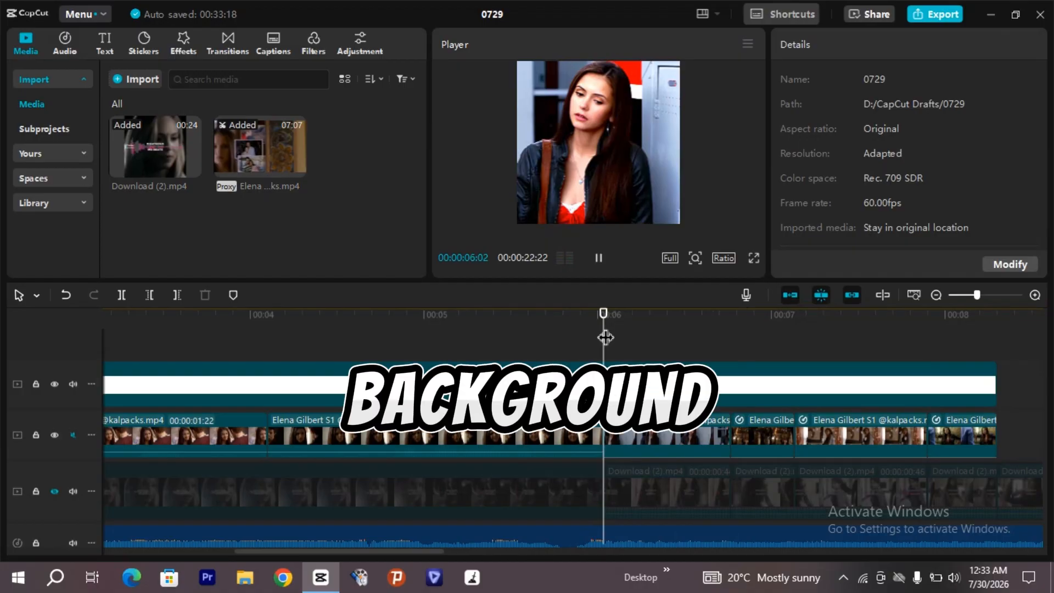
Step: Apply the Fade In animation to the first scene clip with a 0.3 s duration
key(Home)
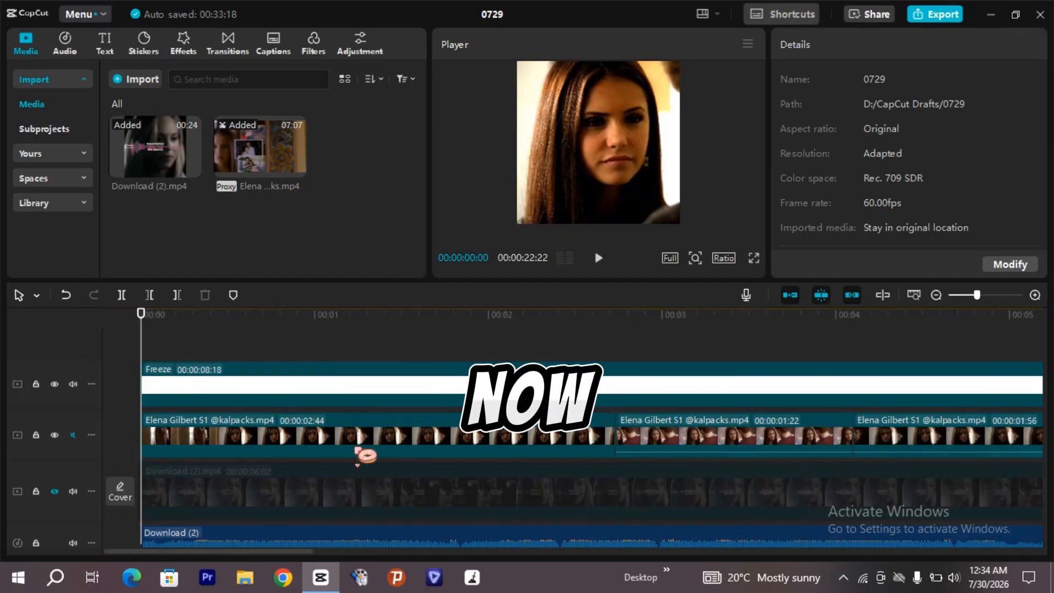
click(357, 452)
click(952, 45)
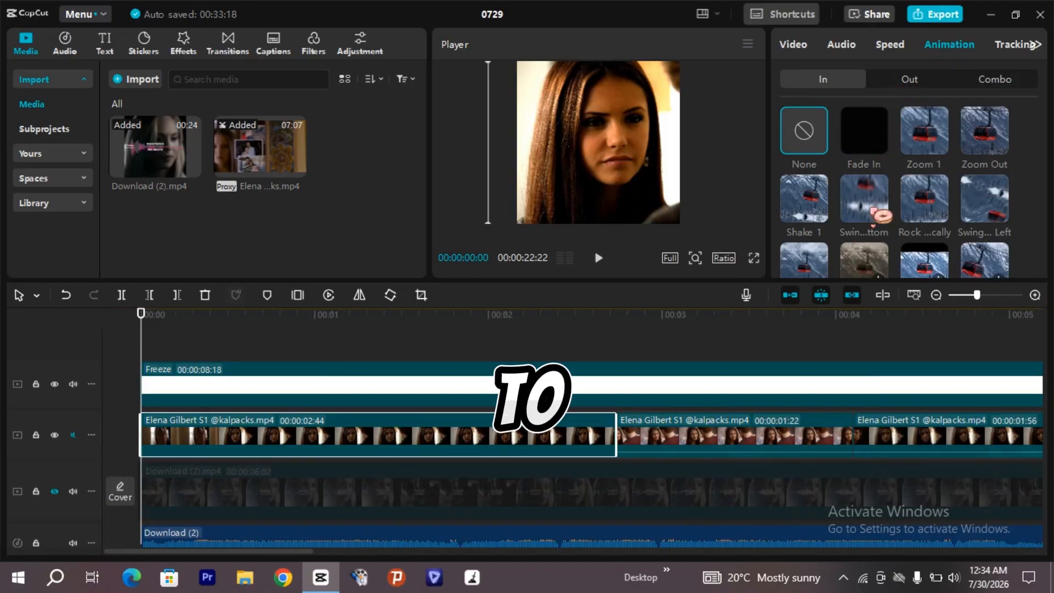
click(863, 131)
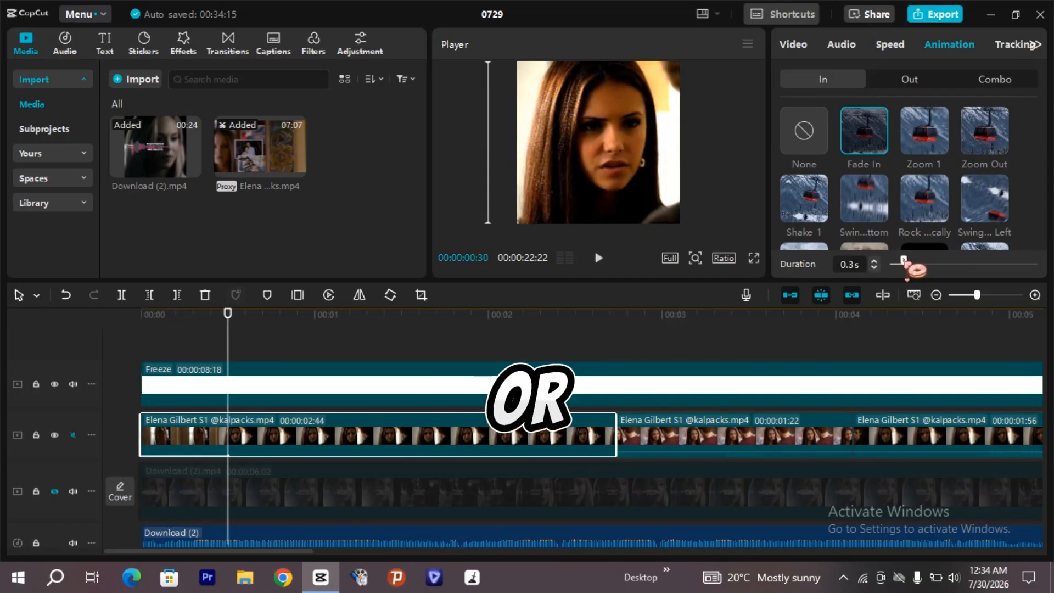
Step: Set a 0.3 s fade-in on the Elena Gilbert S1 dialogue audio
scroll(1041, 385, down, 2)
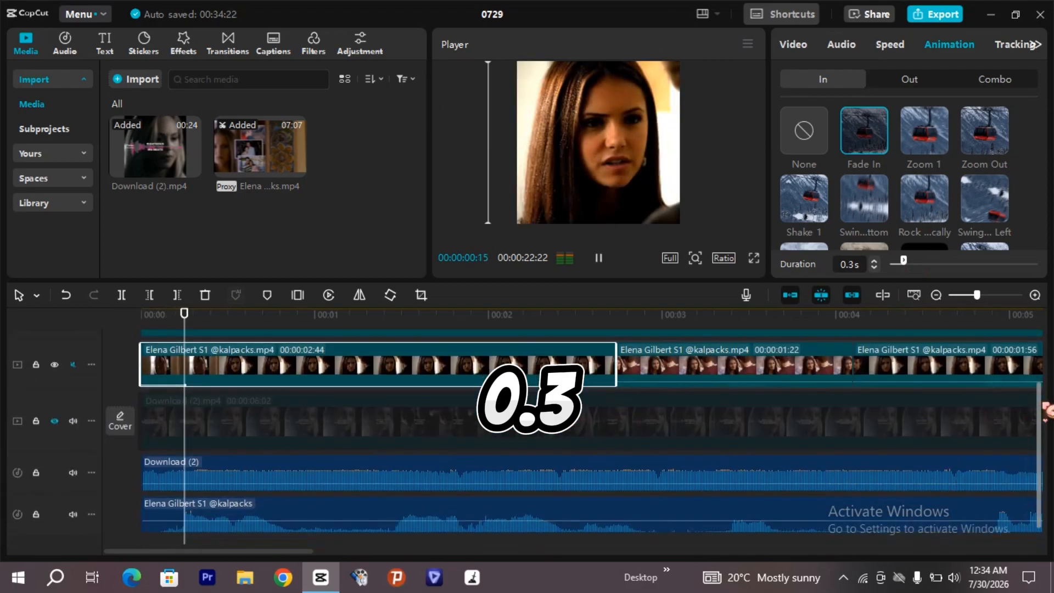
click(812, 510)
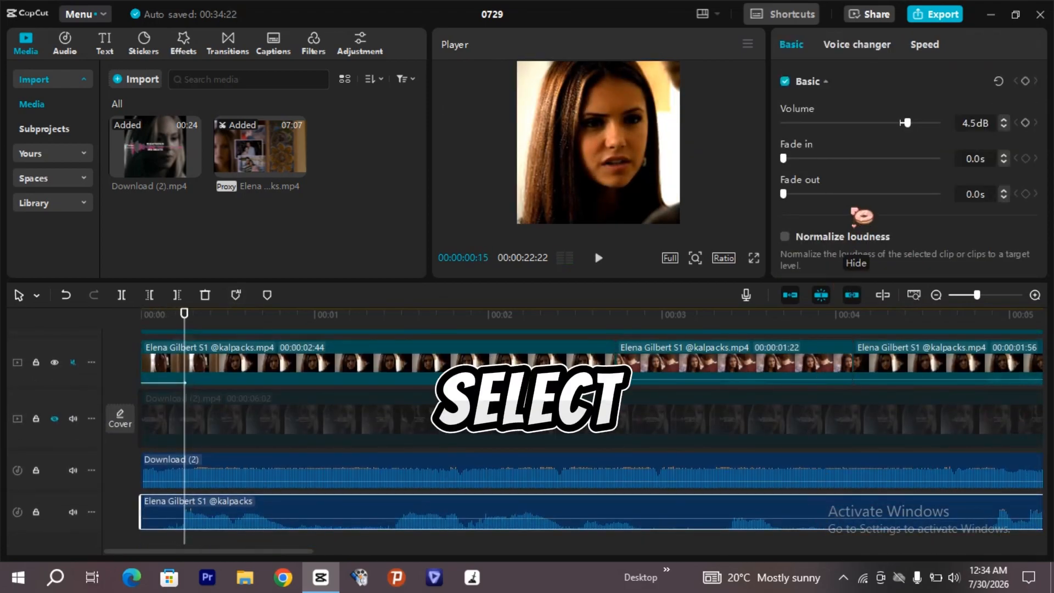
drag(783, 158, 791, 158)
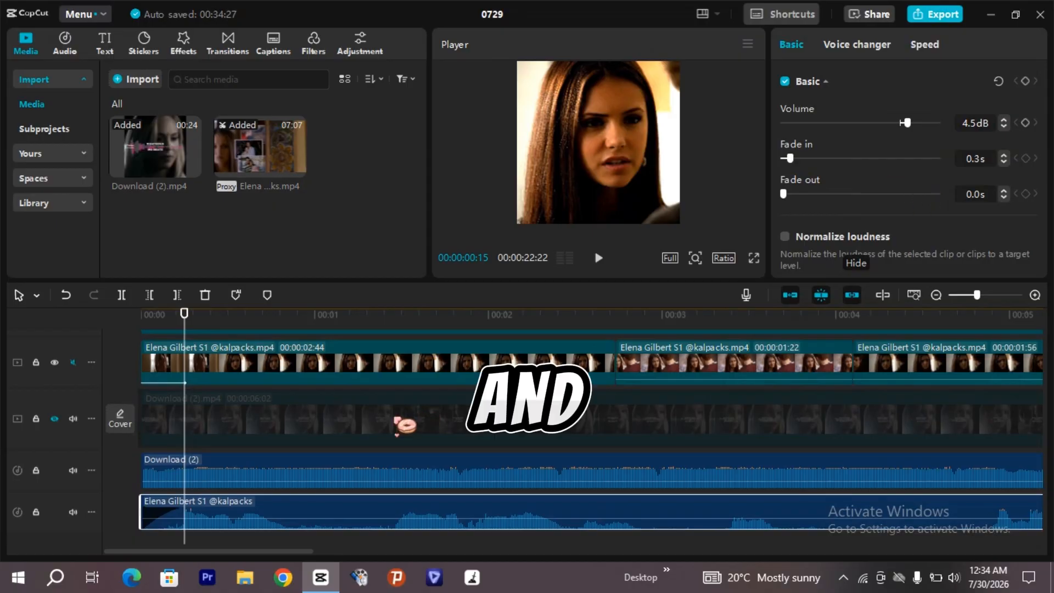
Step: Play back the opening to check the video and dialogue fade-ins
drag(190, 325, 184, 325)
key(space)
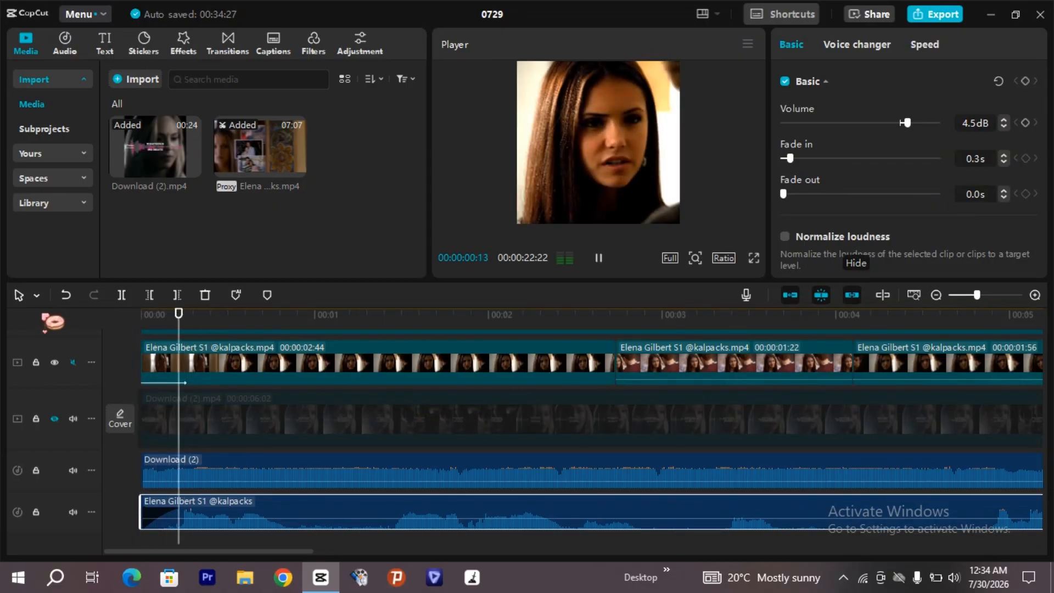
key(space)
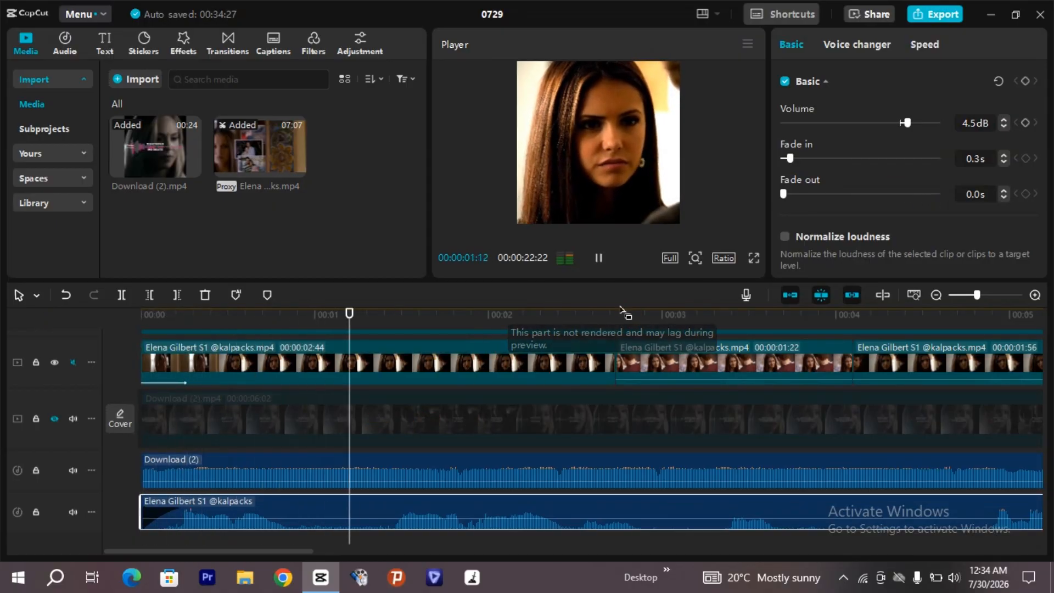
scroll(274, 527, right, 5)
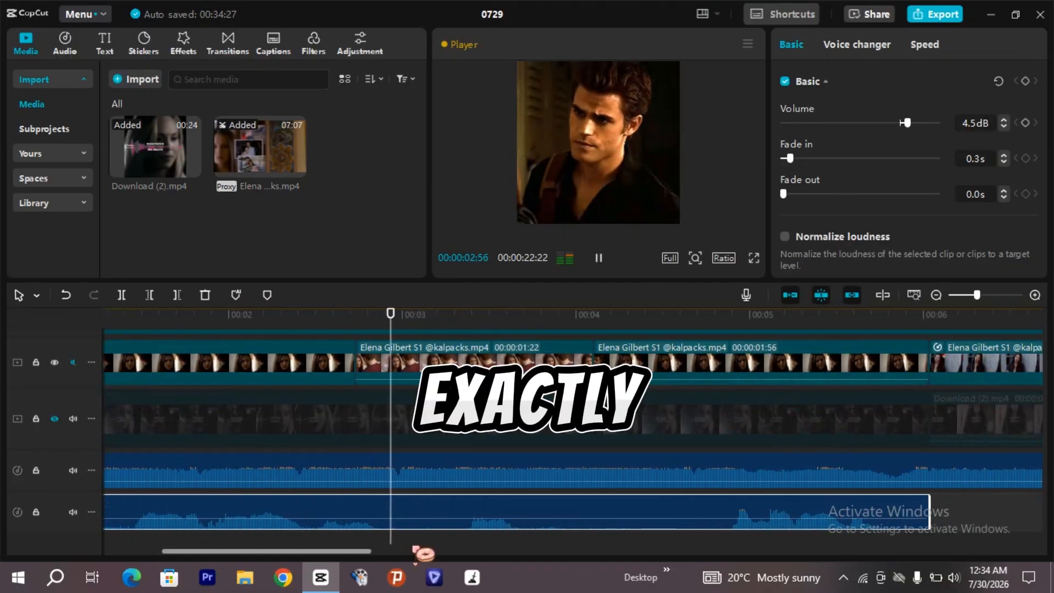
Step: Apply the Fade Out animation with a 0.2 s duration to the scene clip ending at 00:06
drag(478, 551, 891, 360)
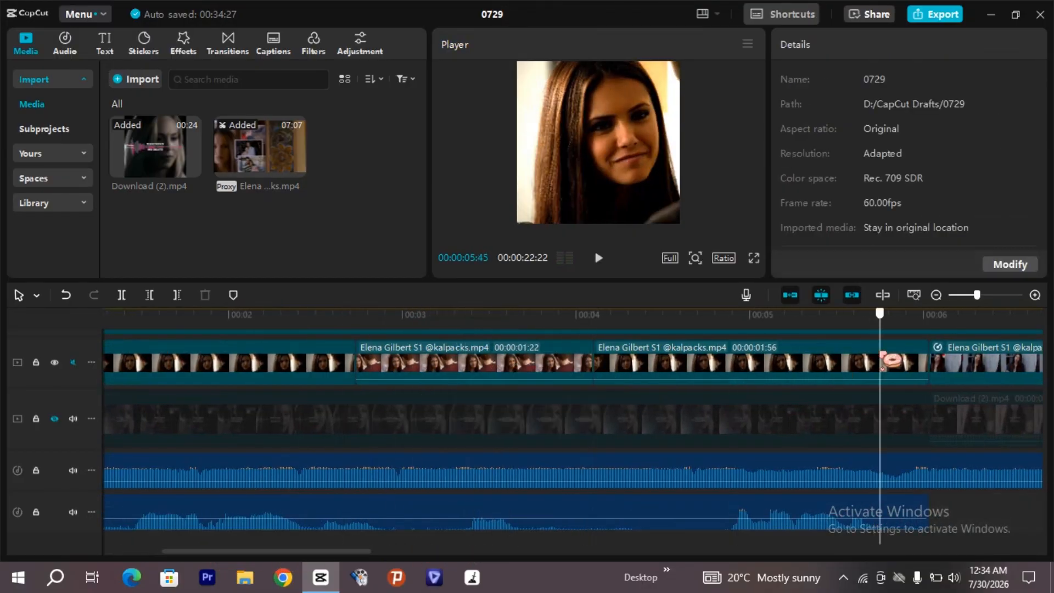
click(918, 374)
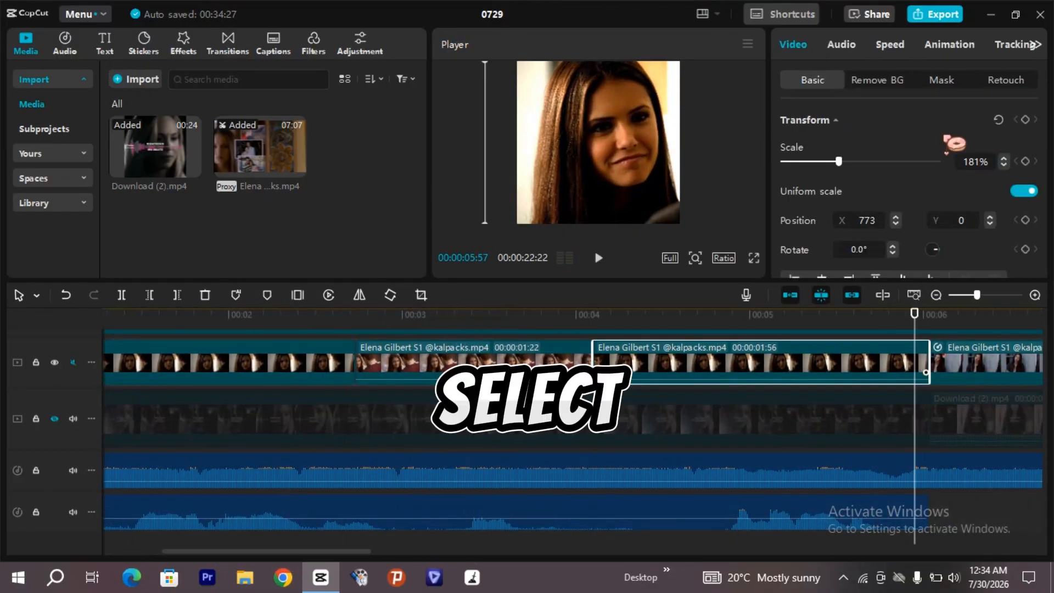
click(958, 46)
click(909, 79)
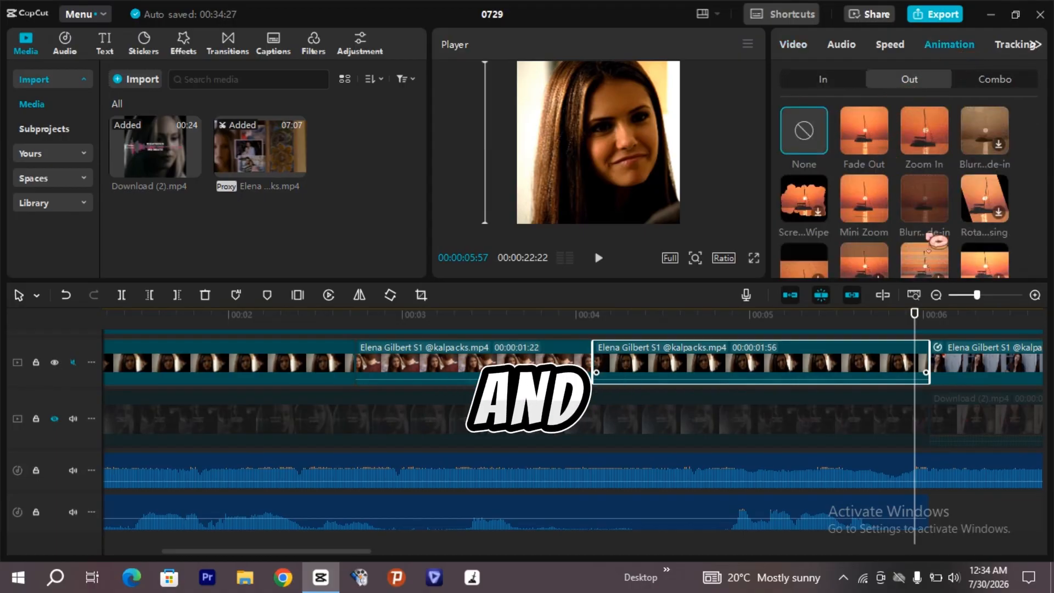
click(864, 130)
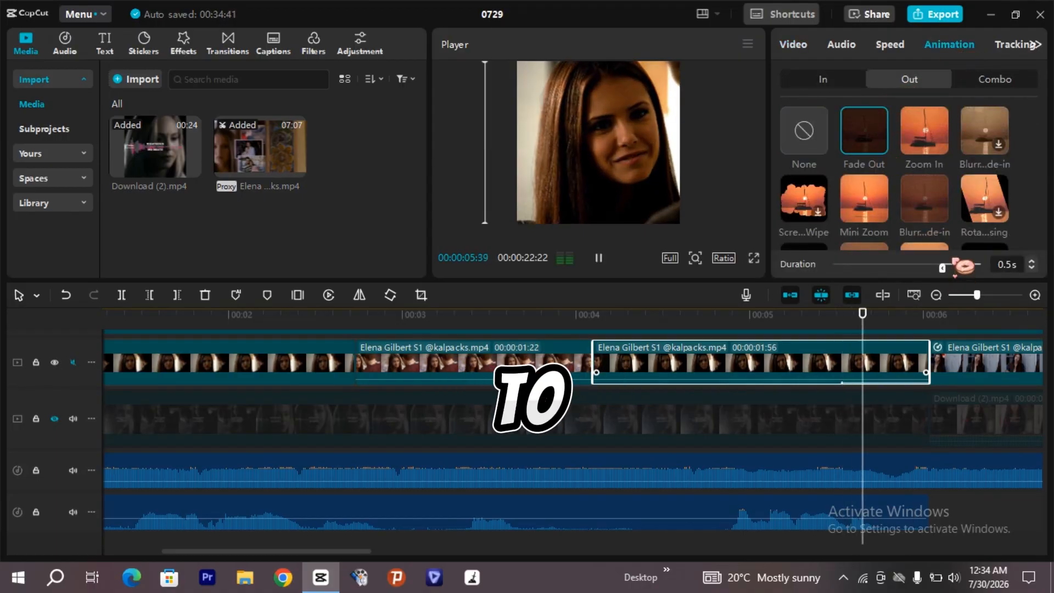
drag(969, 270, 967, 270)
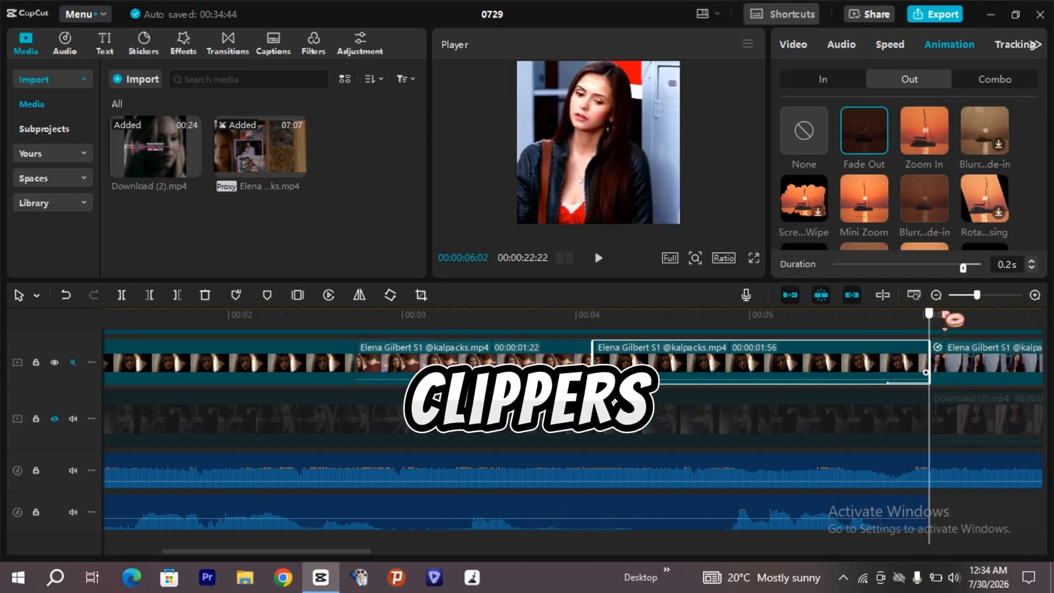
Step: Apply the Fade Out animation to each remaining scene clip after 00:06, using a 0.2 s duration on the first one
scroll(935, 324, right, 5)
click(498, 357)
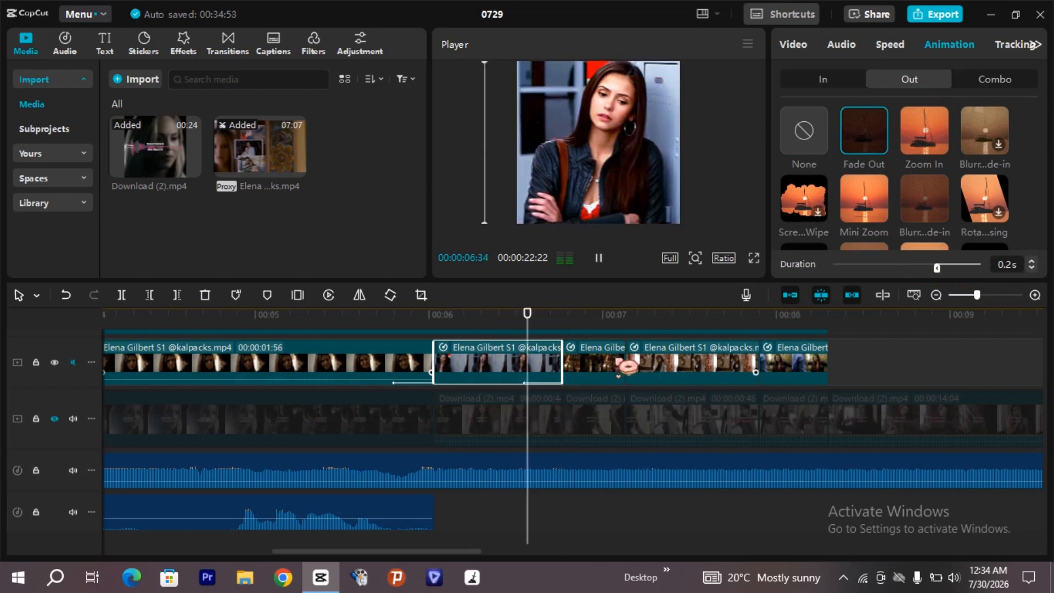
click(593, 363)
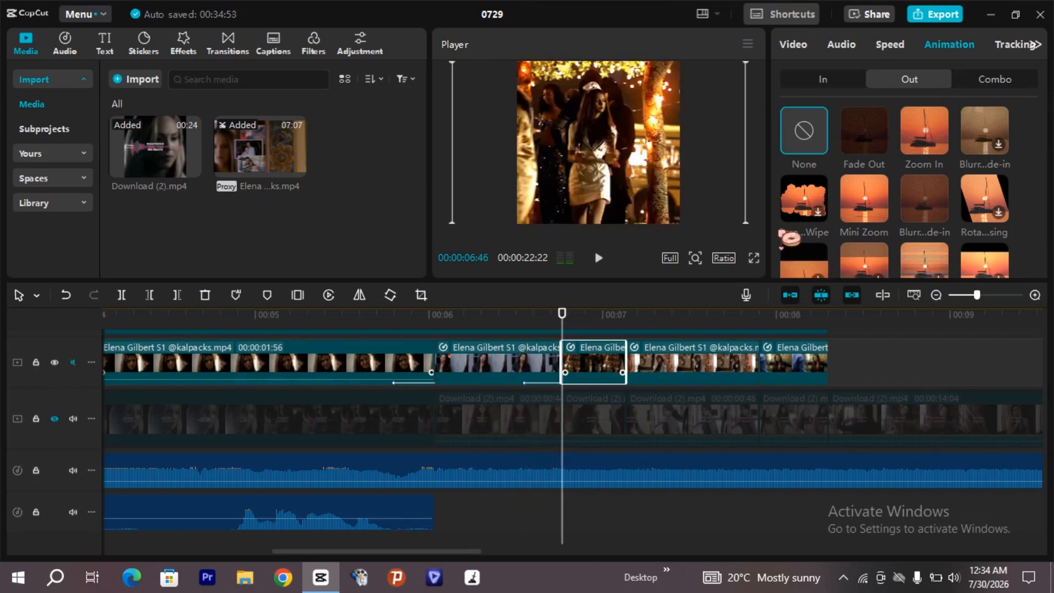
click(878, 138)
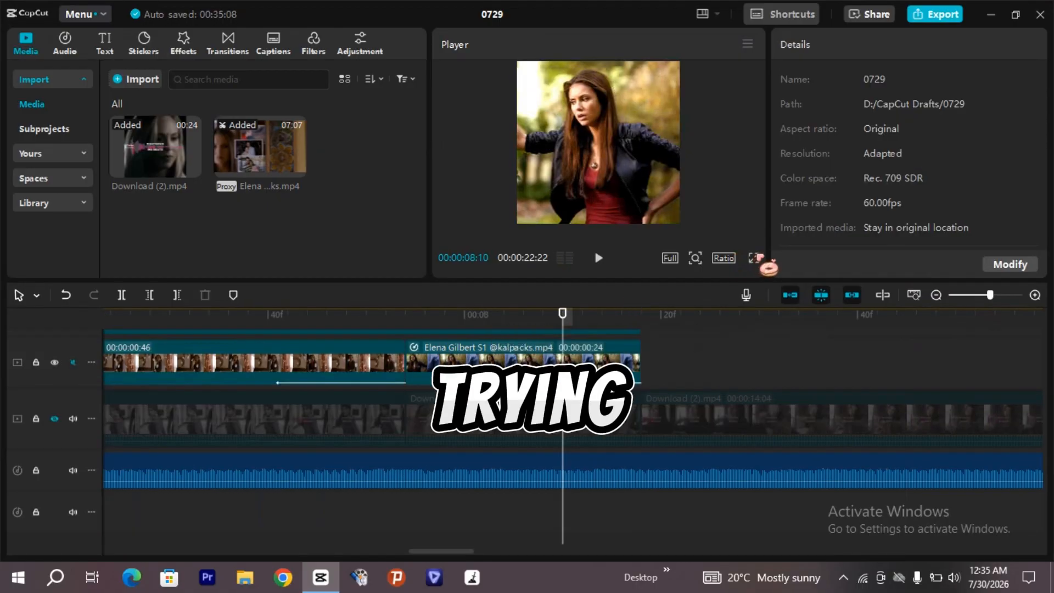
Step: Play back the scene clips in full screen to check the fade-outs
click(755, 258)
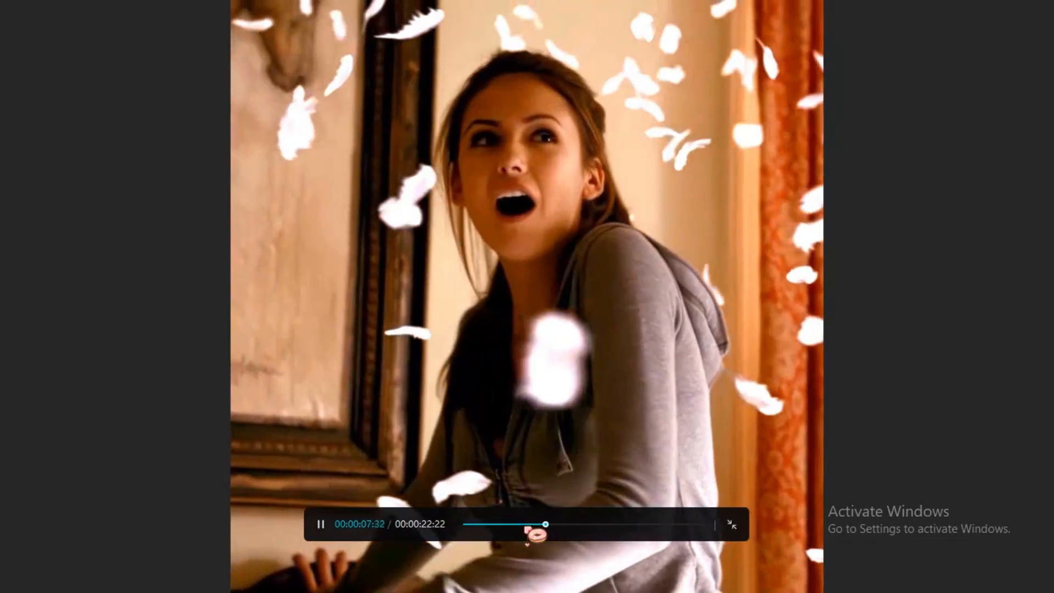
key(Escape)
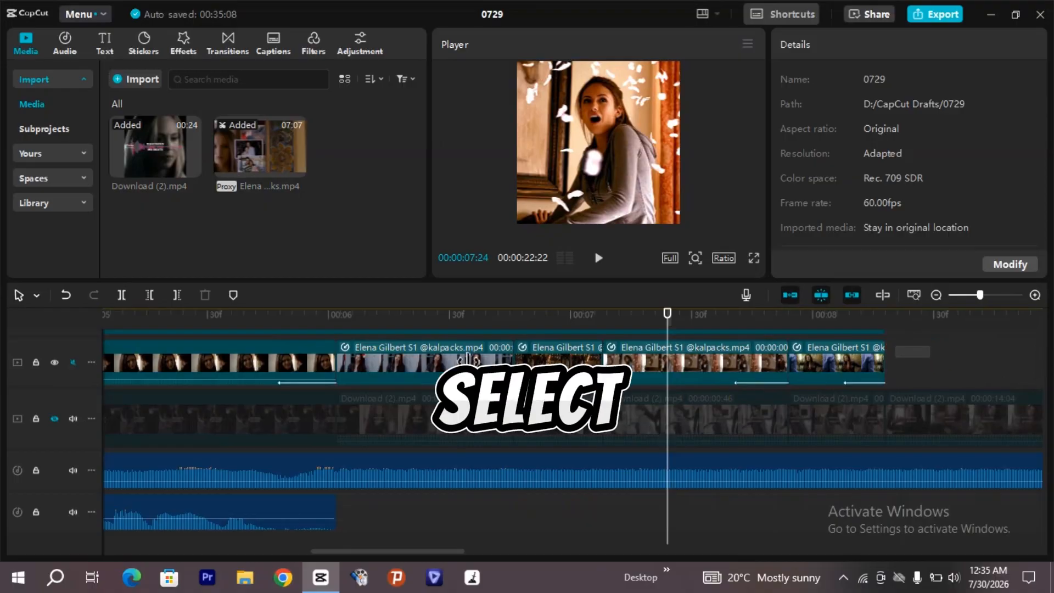
Step: Set Sharpen to 39 on all scene clips together and play back the sharpened clips
key(ctrl+a)
scroll(12, 373, left, 10)
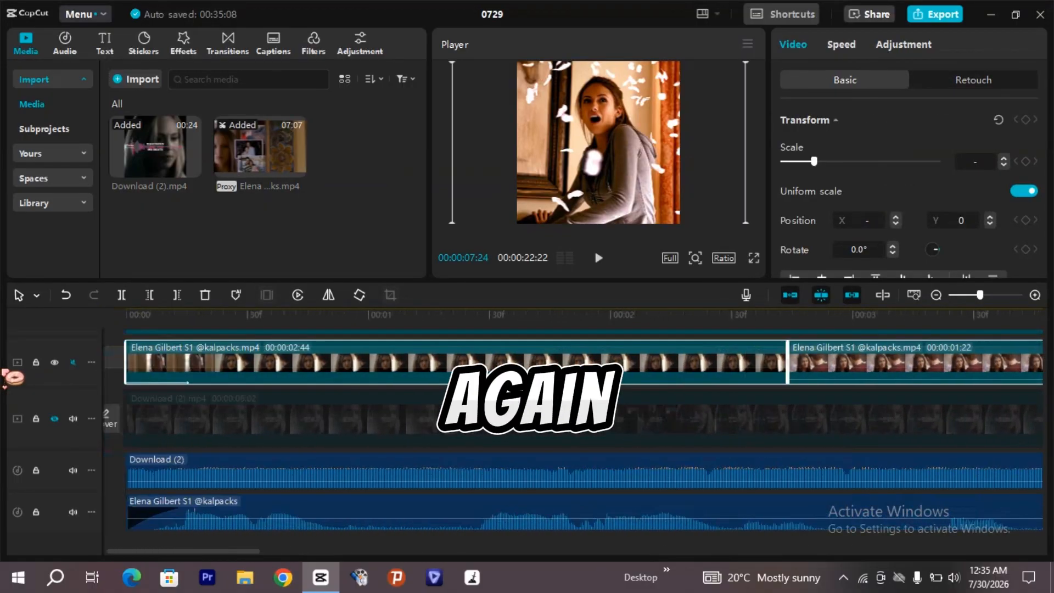
scroll(134, 496, right, 10)
click(904, 44)
scroll(904, 196, down, 2)
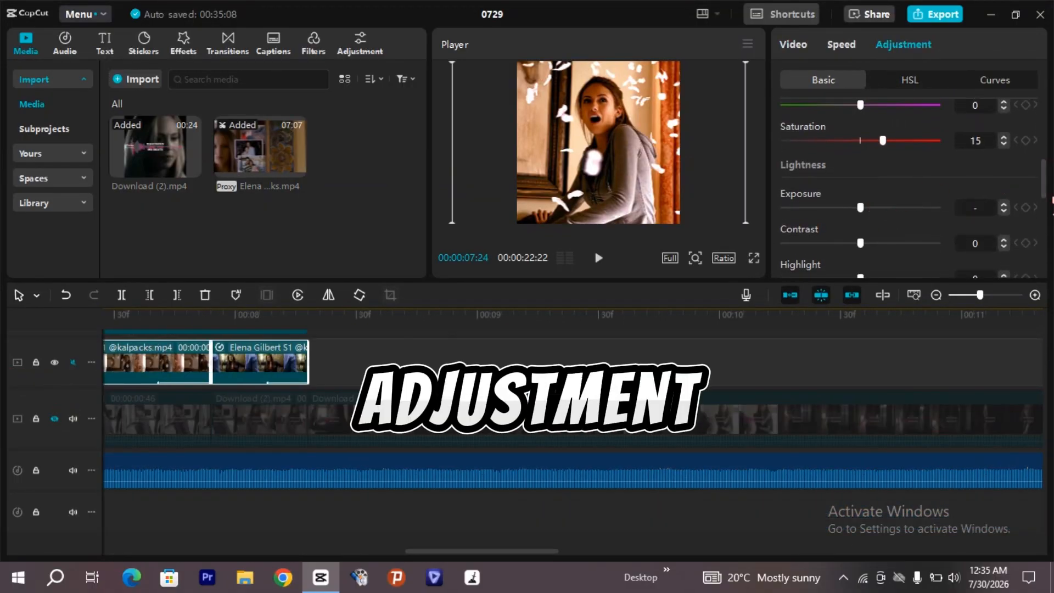
scroll(826, 217, down, 1)
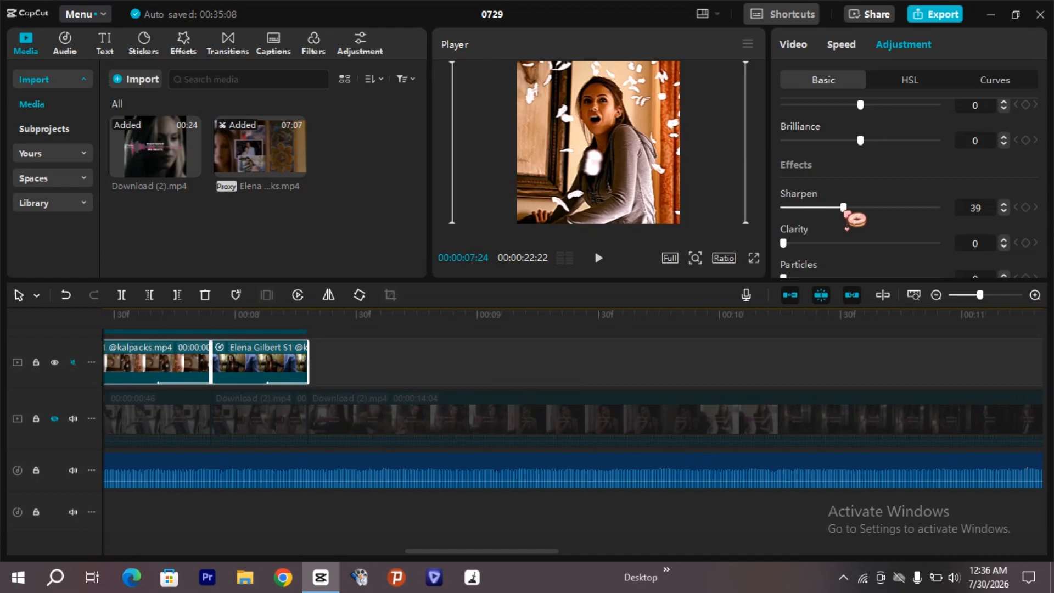
drag(531, 352, 10, 331)
key(space)
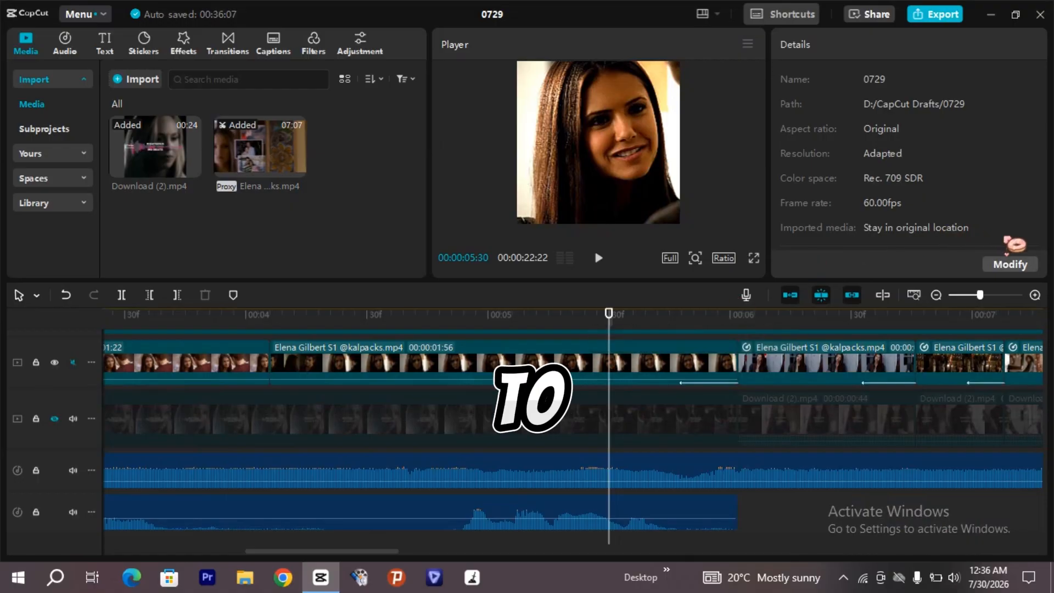
Step: Turn off Proxy in the project's performance settings and save the change
click(1013, 266)
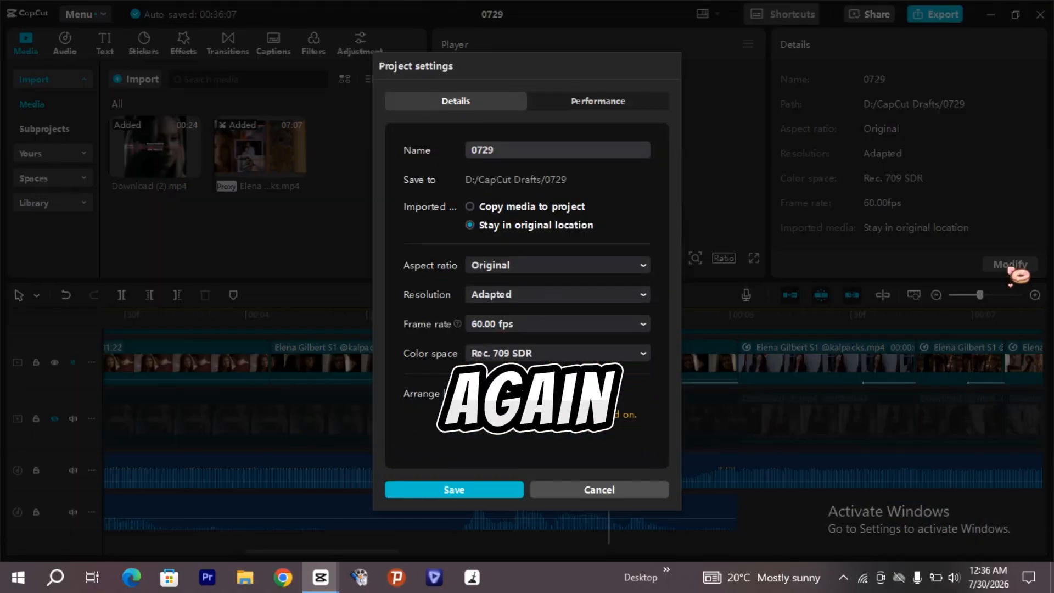
click(585, 90)
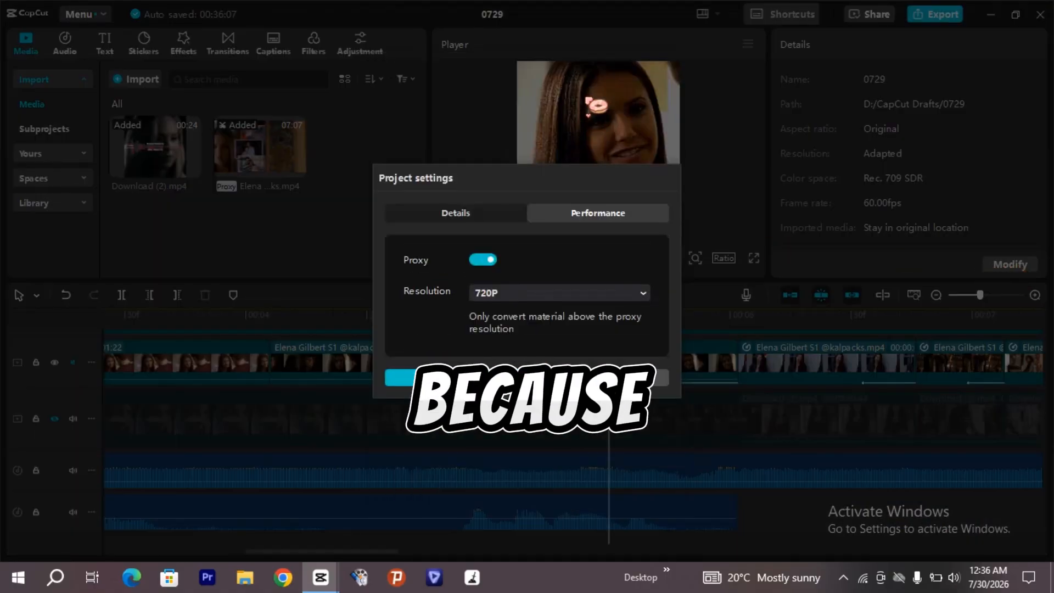
click(501, 261)
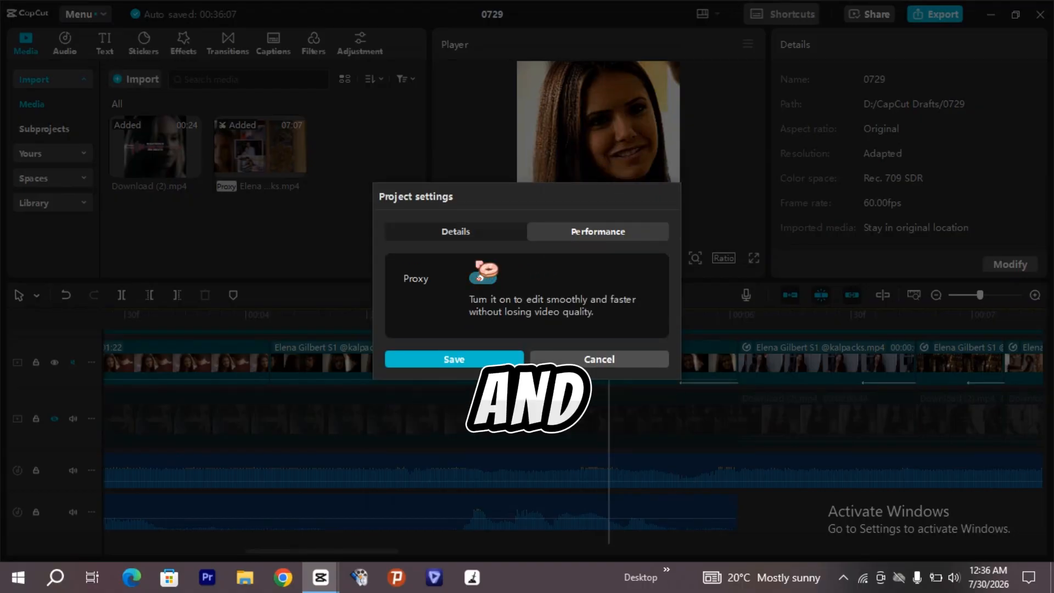
click(487, 358)
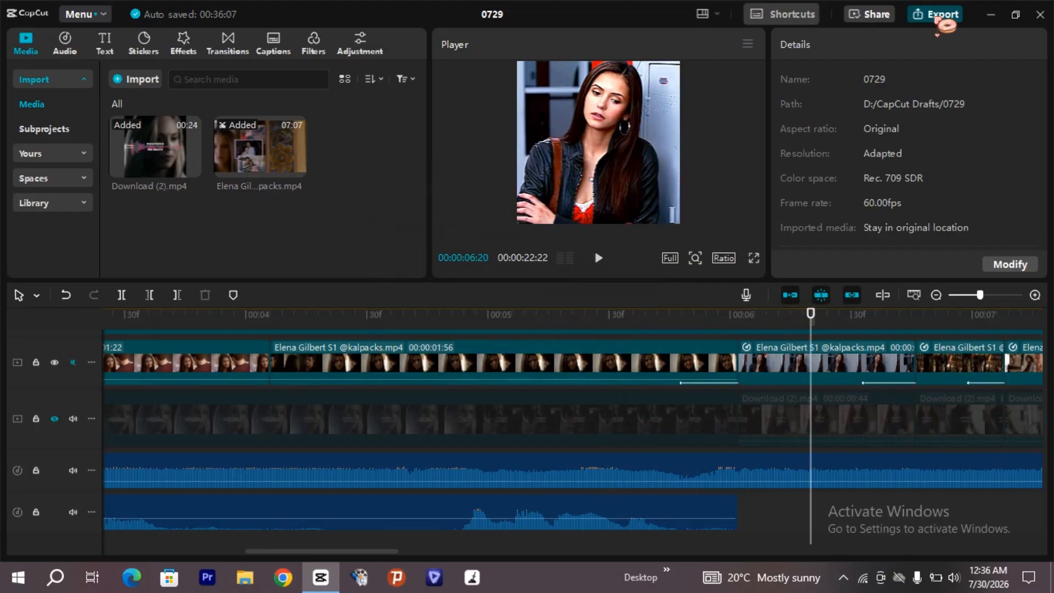
Step: Open the export settings, try the H.264 and AV1 codecs, and settle on HEVC
click(940, 22)
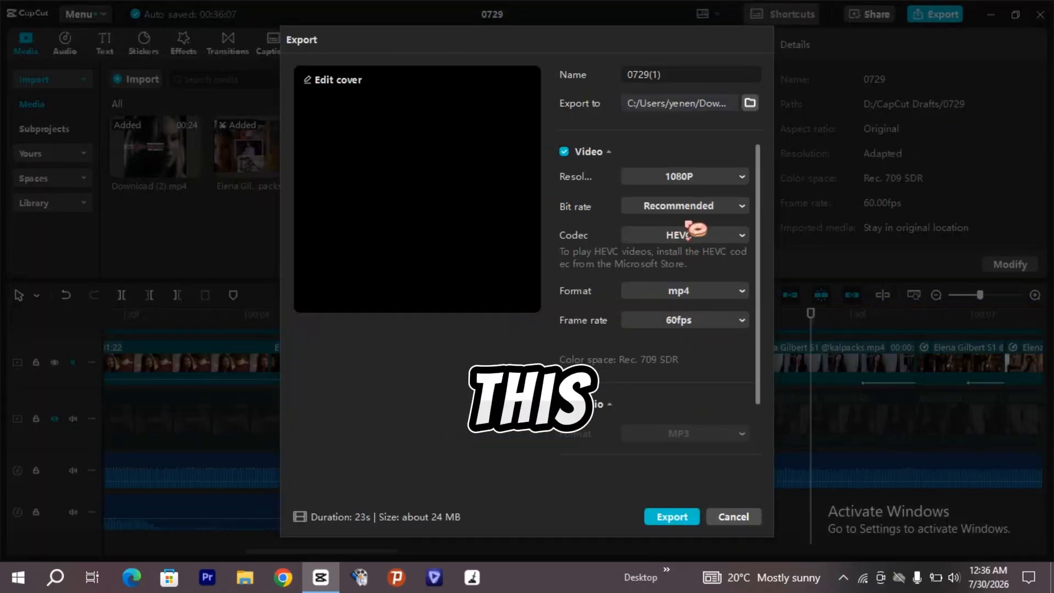
click(709, 235)
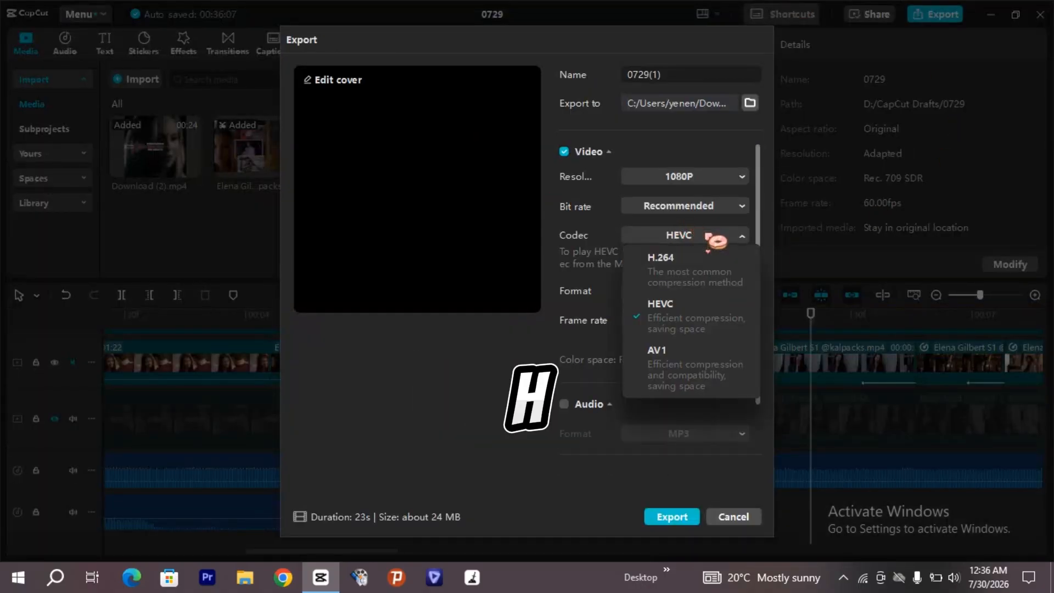
click(706, 257)
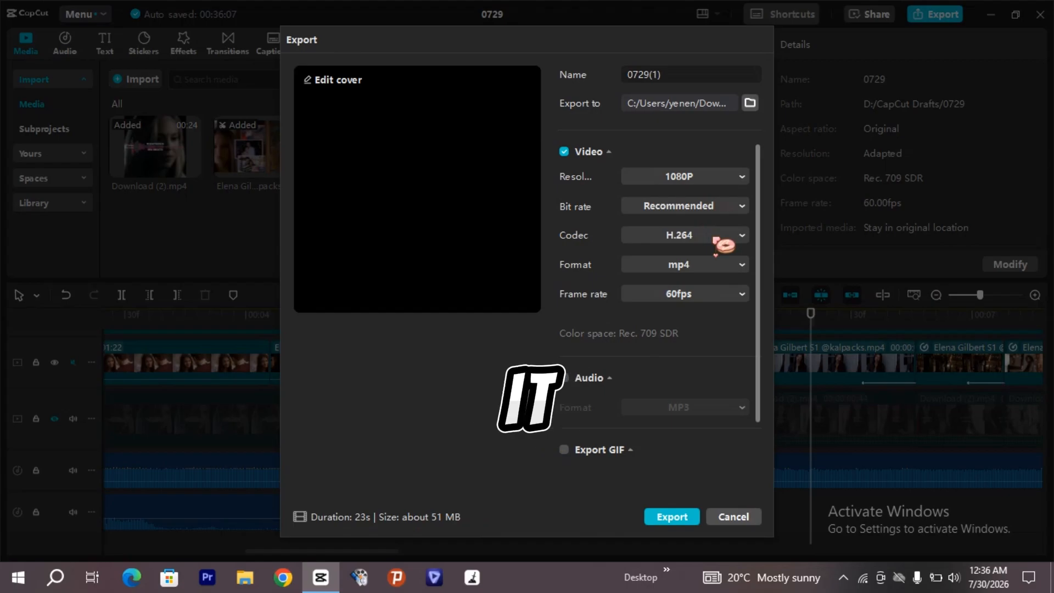
click(721, 236)
click(708, 376)
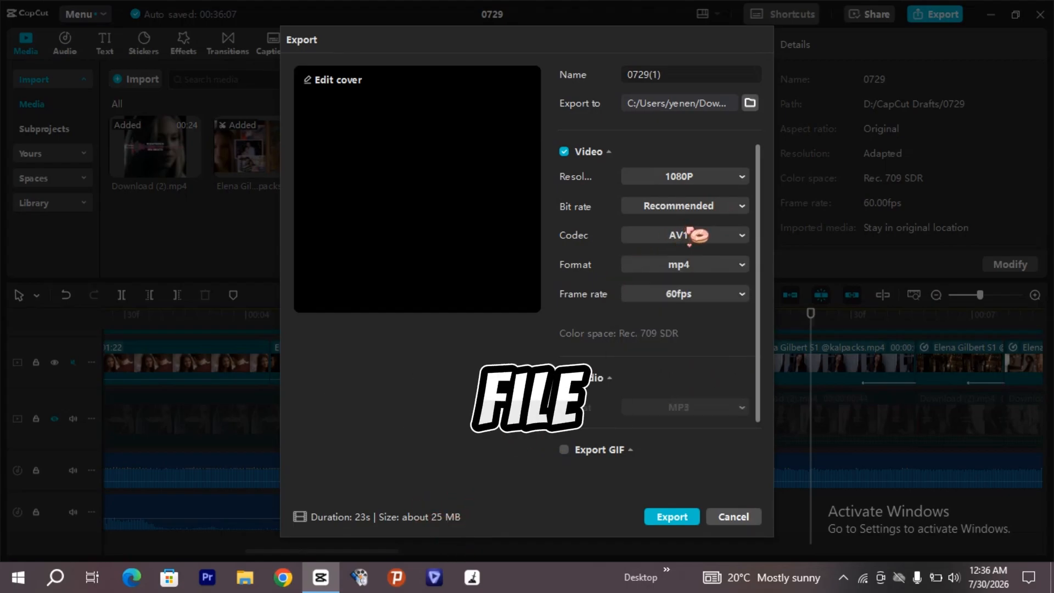
click(696, 236)
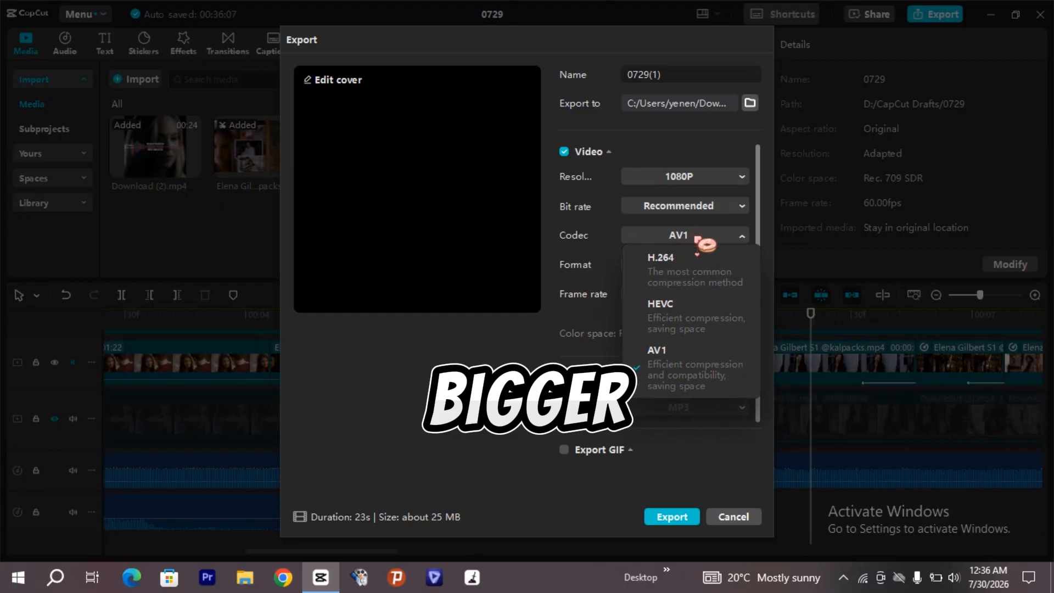
click(697, 300)
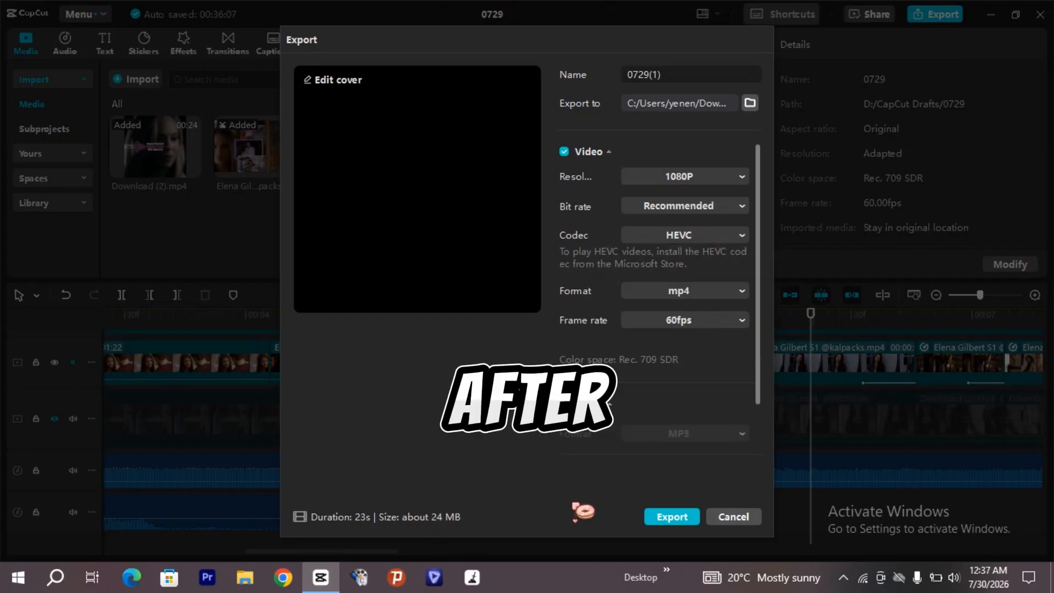
Step: Export 0729(1) as a 1080P, 60fps HEVC mp4 with the recommended bit rate
click(672, 517)
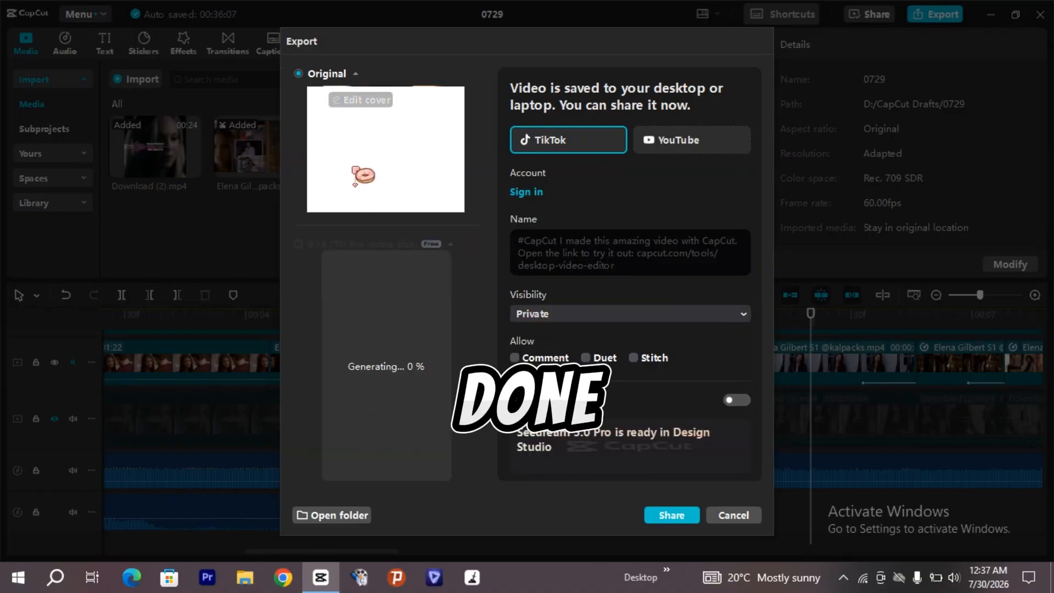
mouse_move(357, 196)
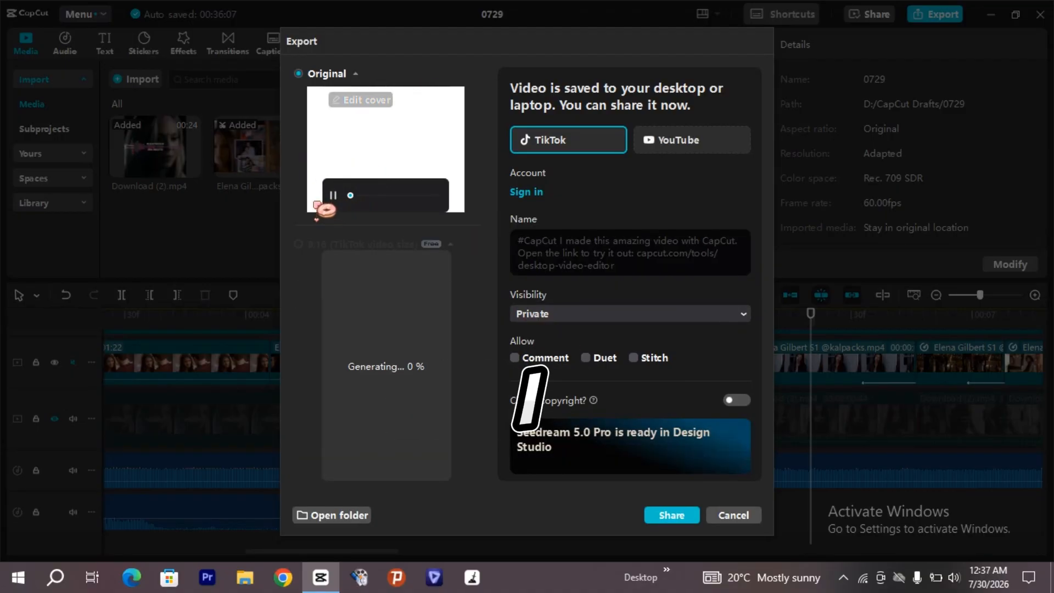